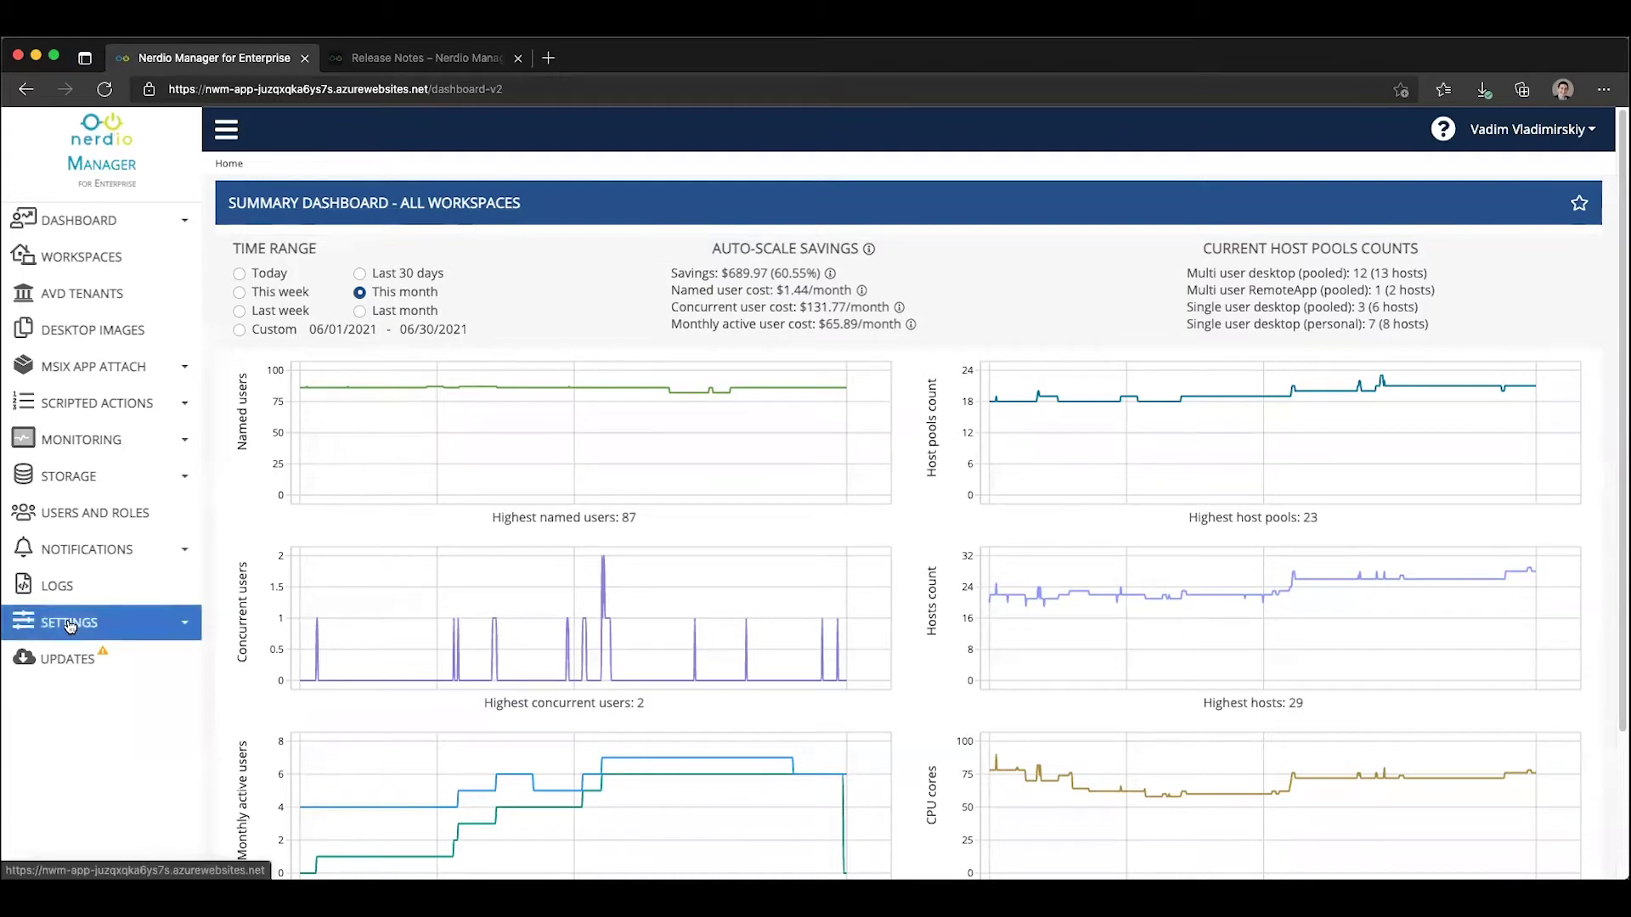
- Go to Settings > Azure environment and locate the Windows 365 Enterprise 'Disabled' status
{"action": "left_click", "coordinate": [70, 624]}
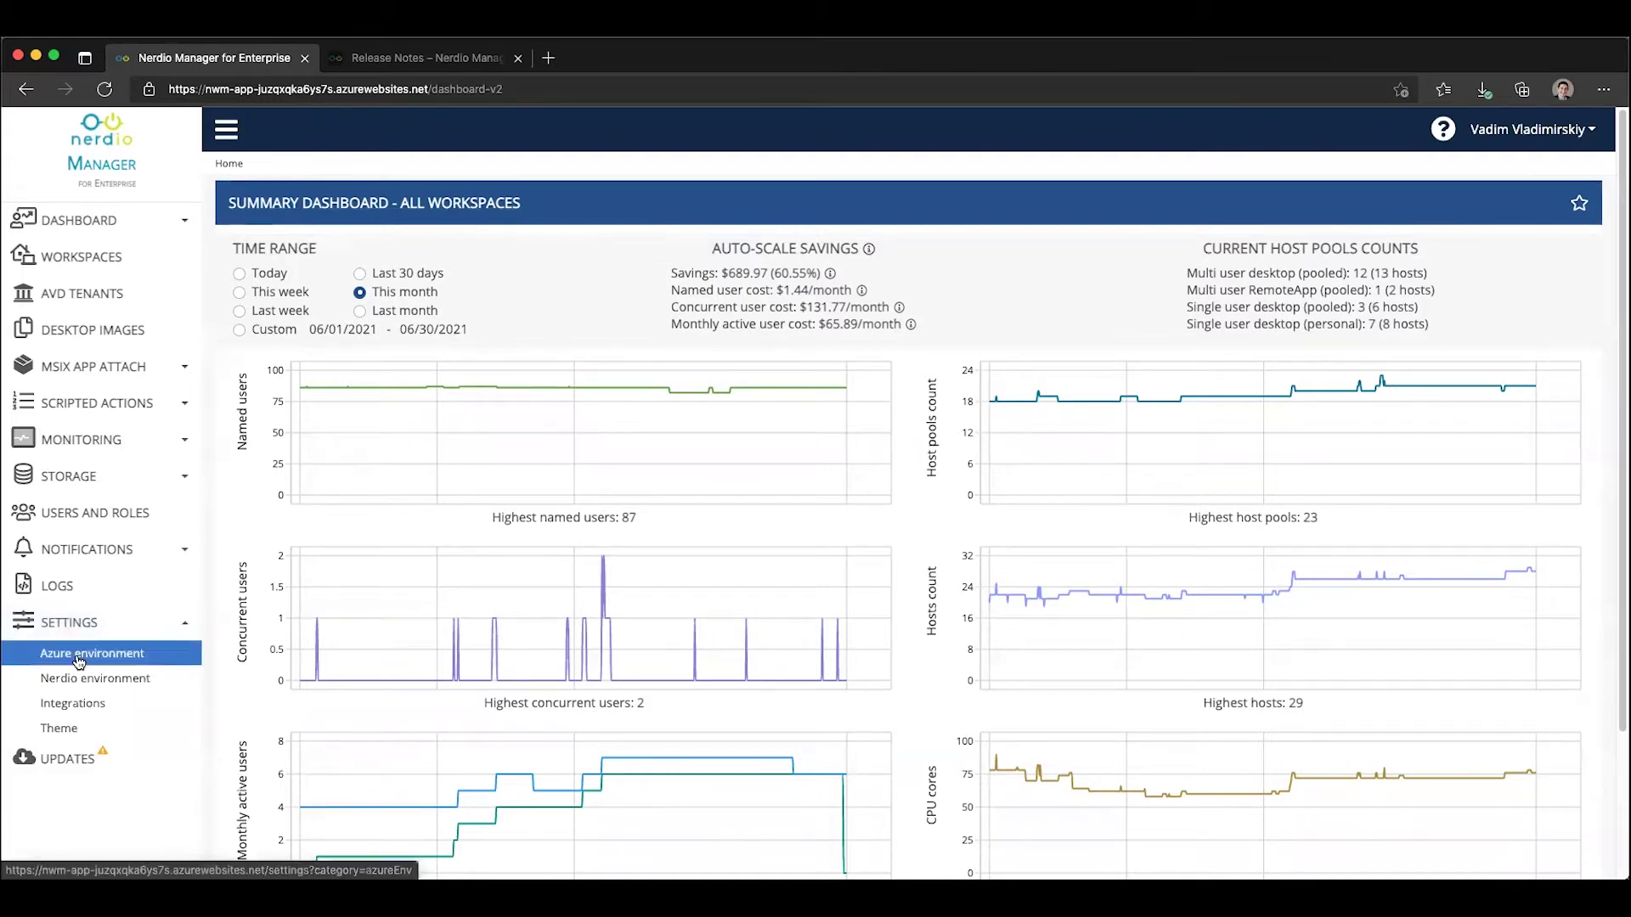
{"action": "left_click", "coordinate": [79, 658]}
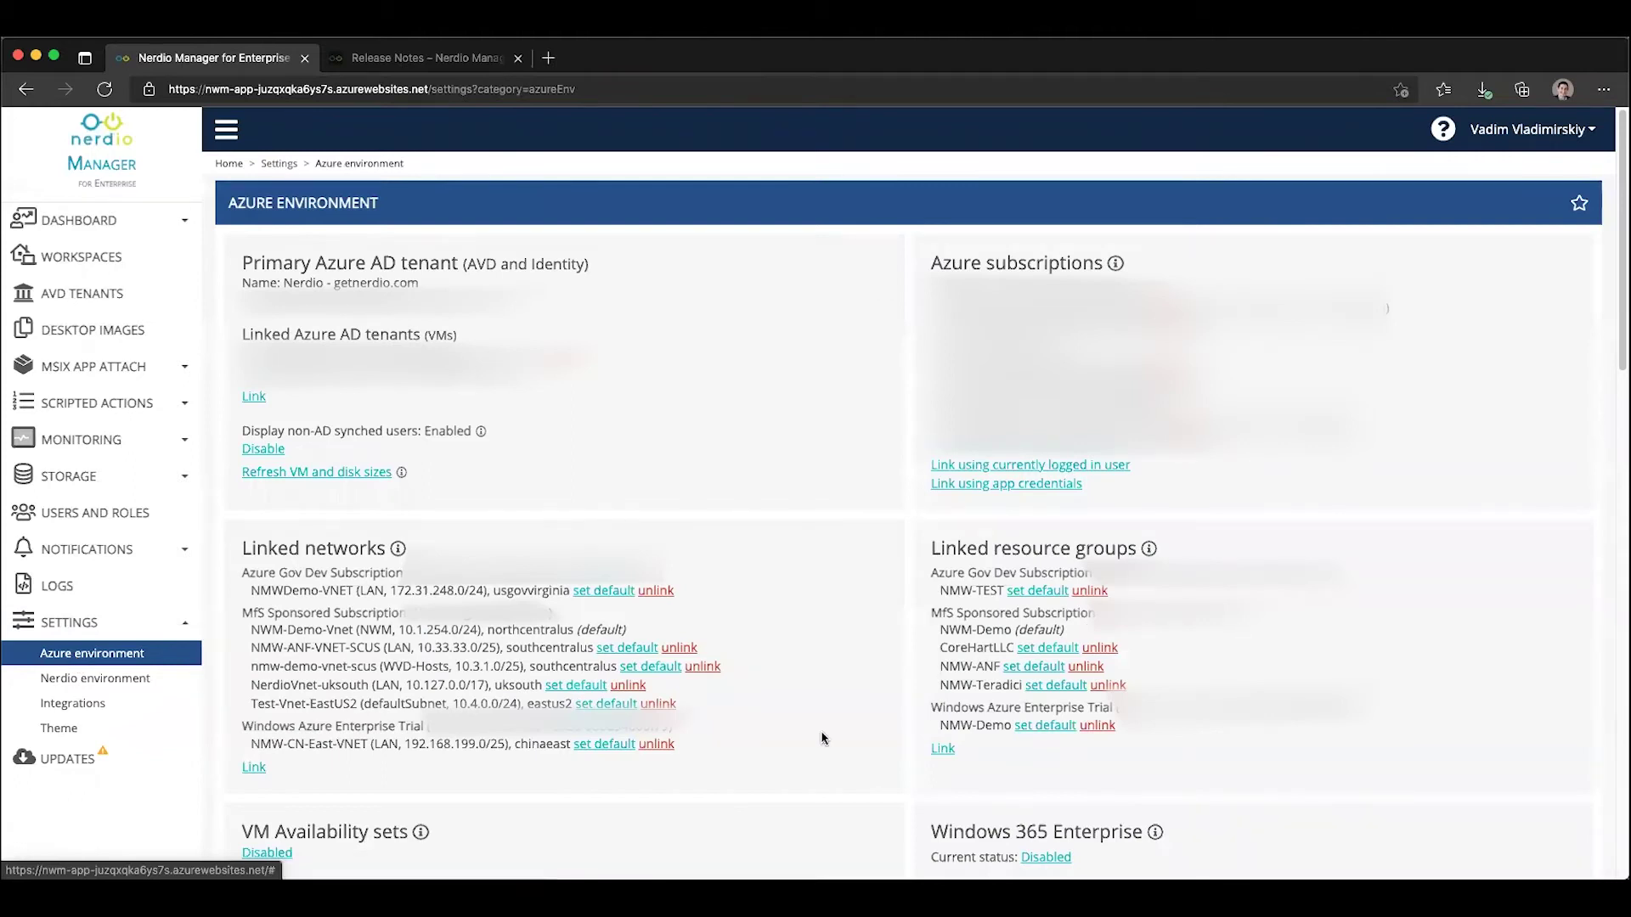
{"action": "scroll", "coordinate": [1080, 768], "scroll_direction": "down", "scroll_amount": 5}
{"action": "scroll", "coordinate": [1066, 723], "scroll_direction": "down", "scroll_amount": 1}
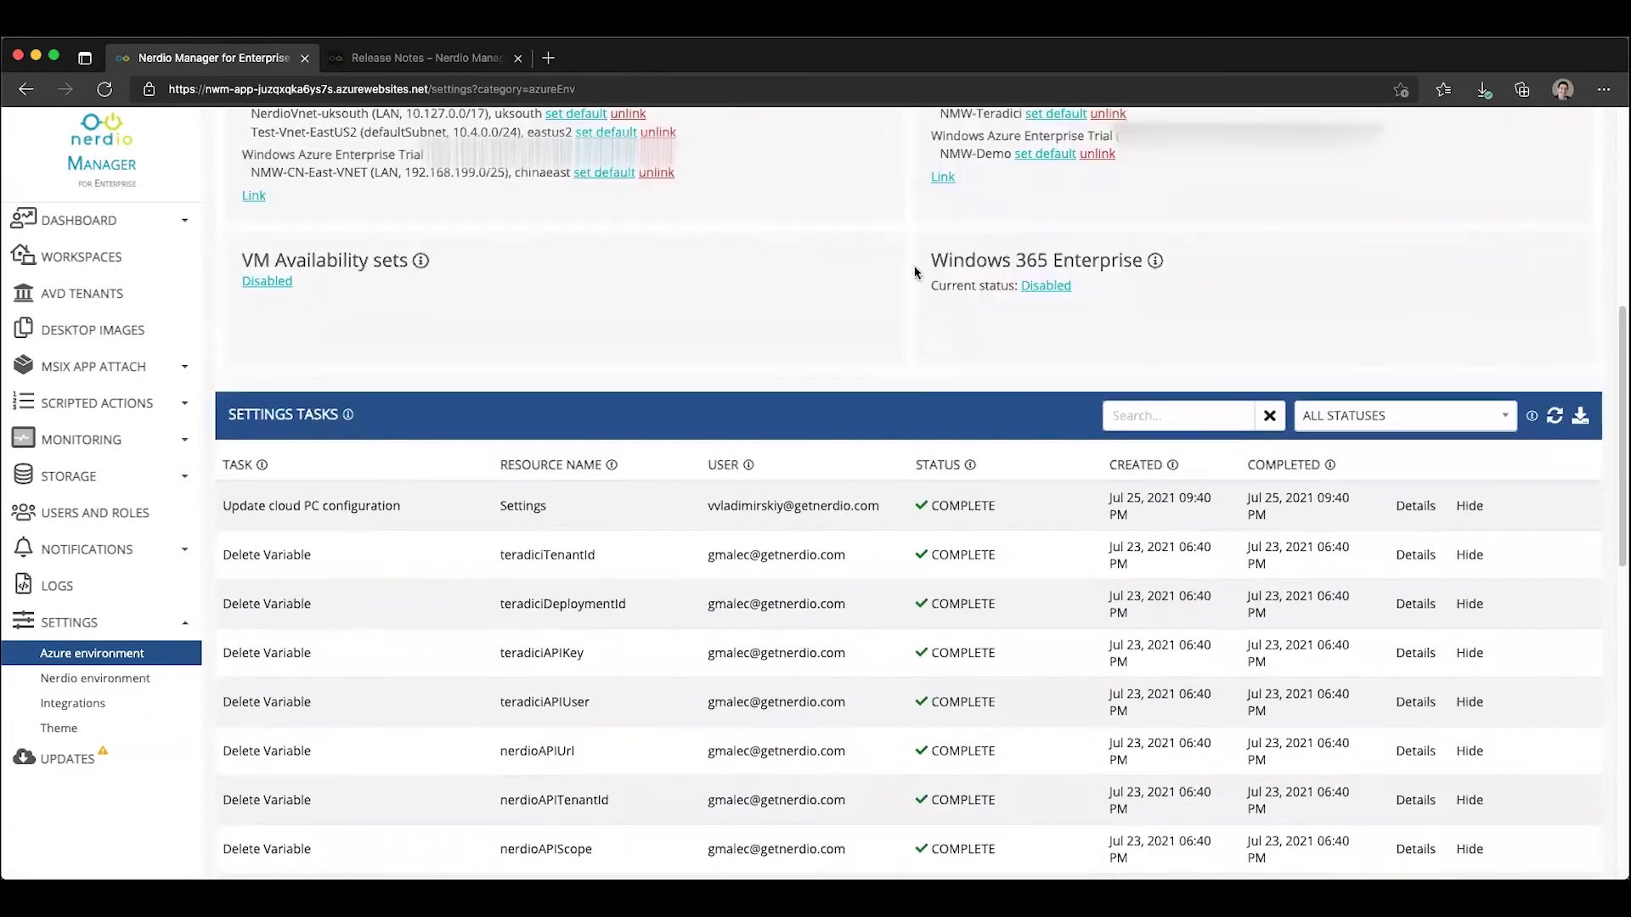
{"action": "left_click_drag", "start_coordinate": [931, 259], "coordinate": [1206, 281]}
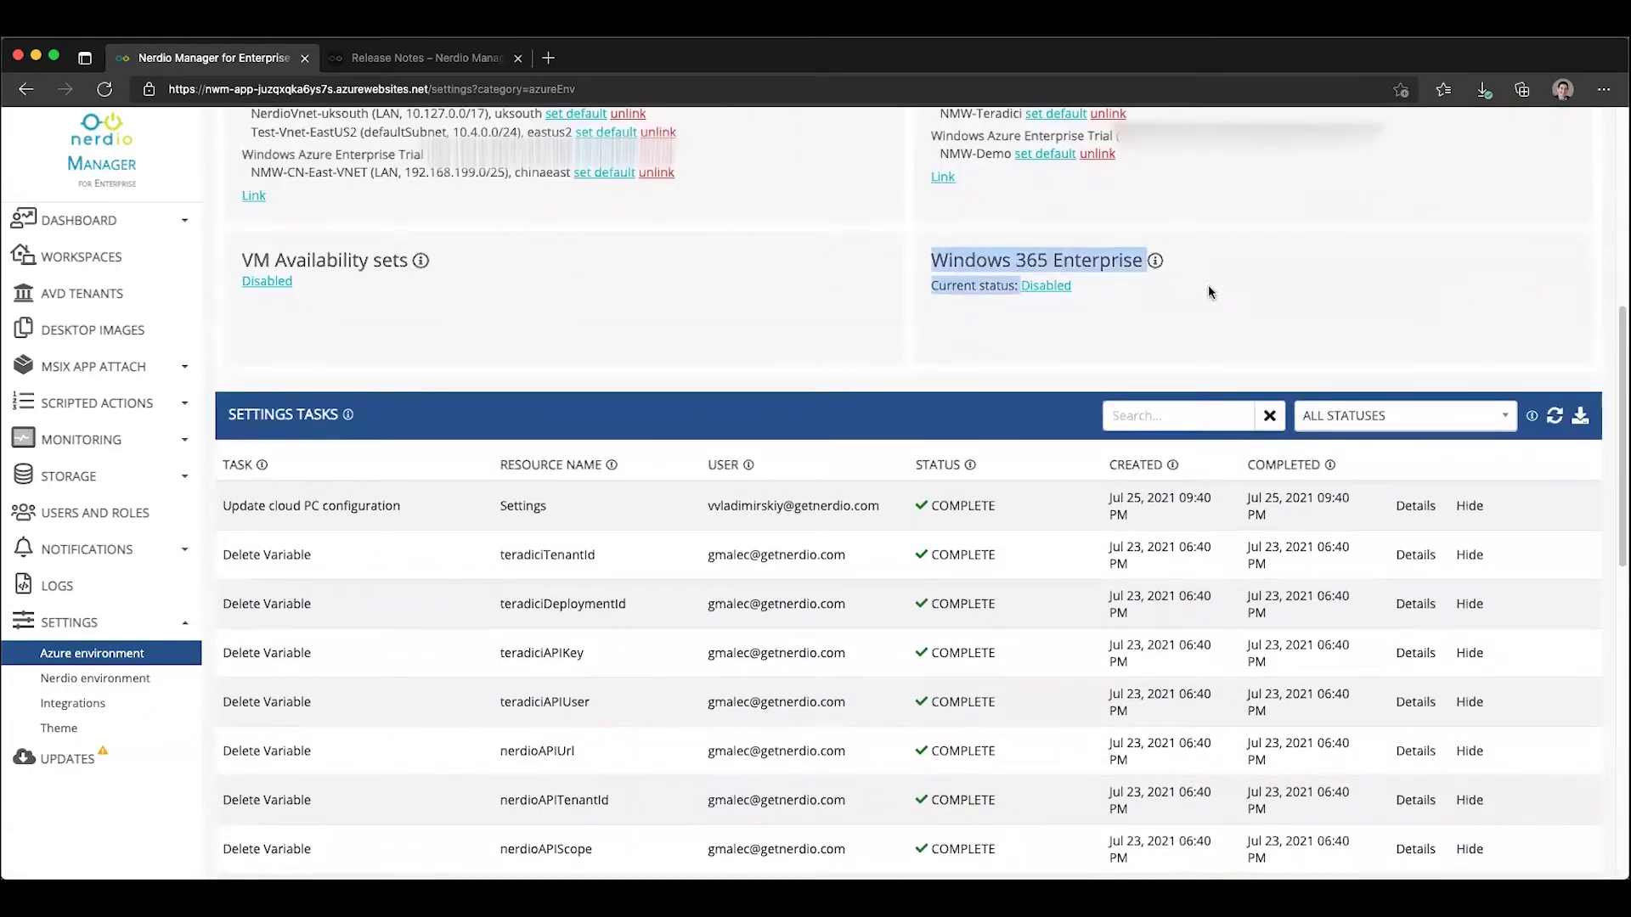
{"action": "left_click", "coordinate": [1035, 326]}
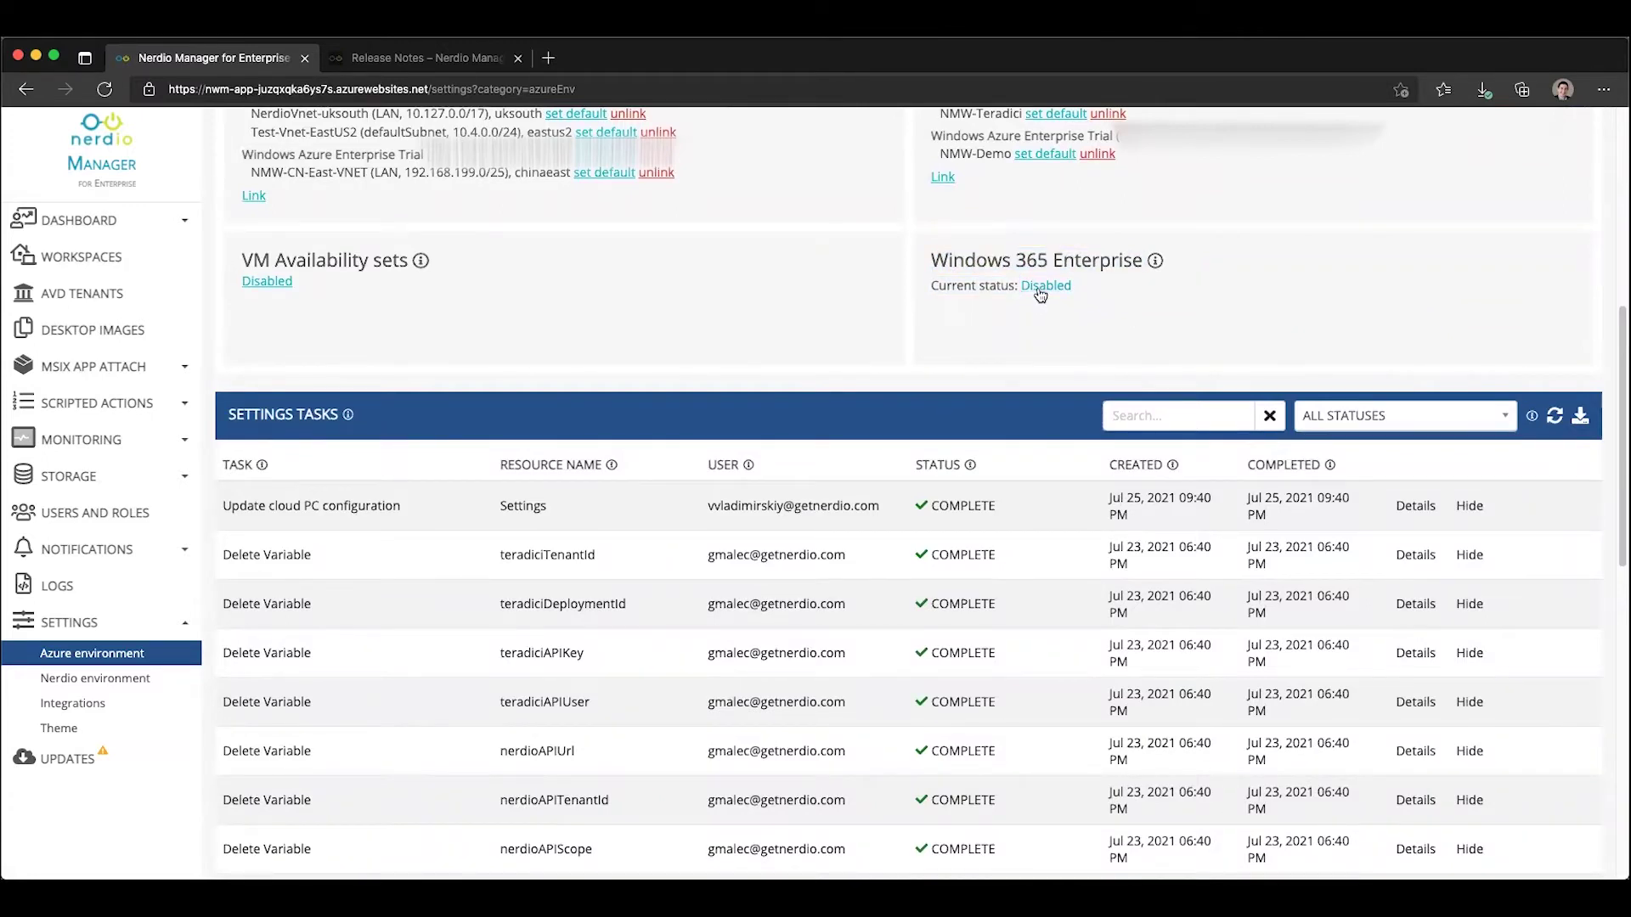
- Start enabling Windows 365 Enterprise and review its Intune license prerequisite
{"action": "left_click", "coordinate": [1041, 288]}
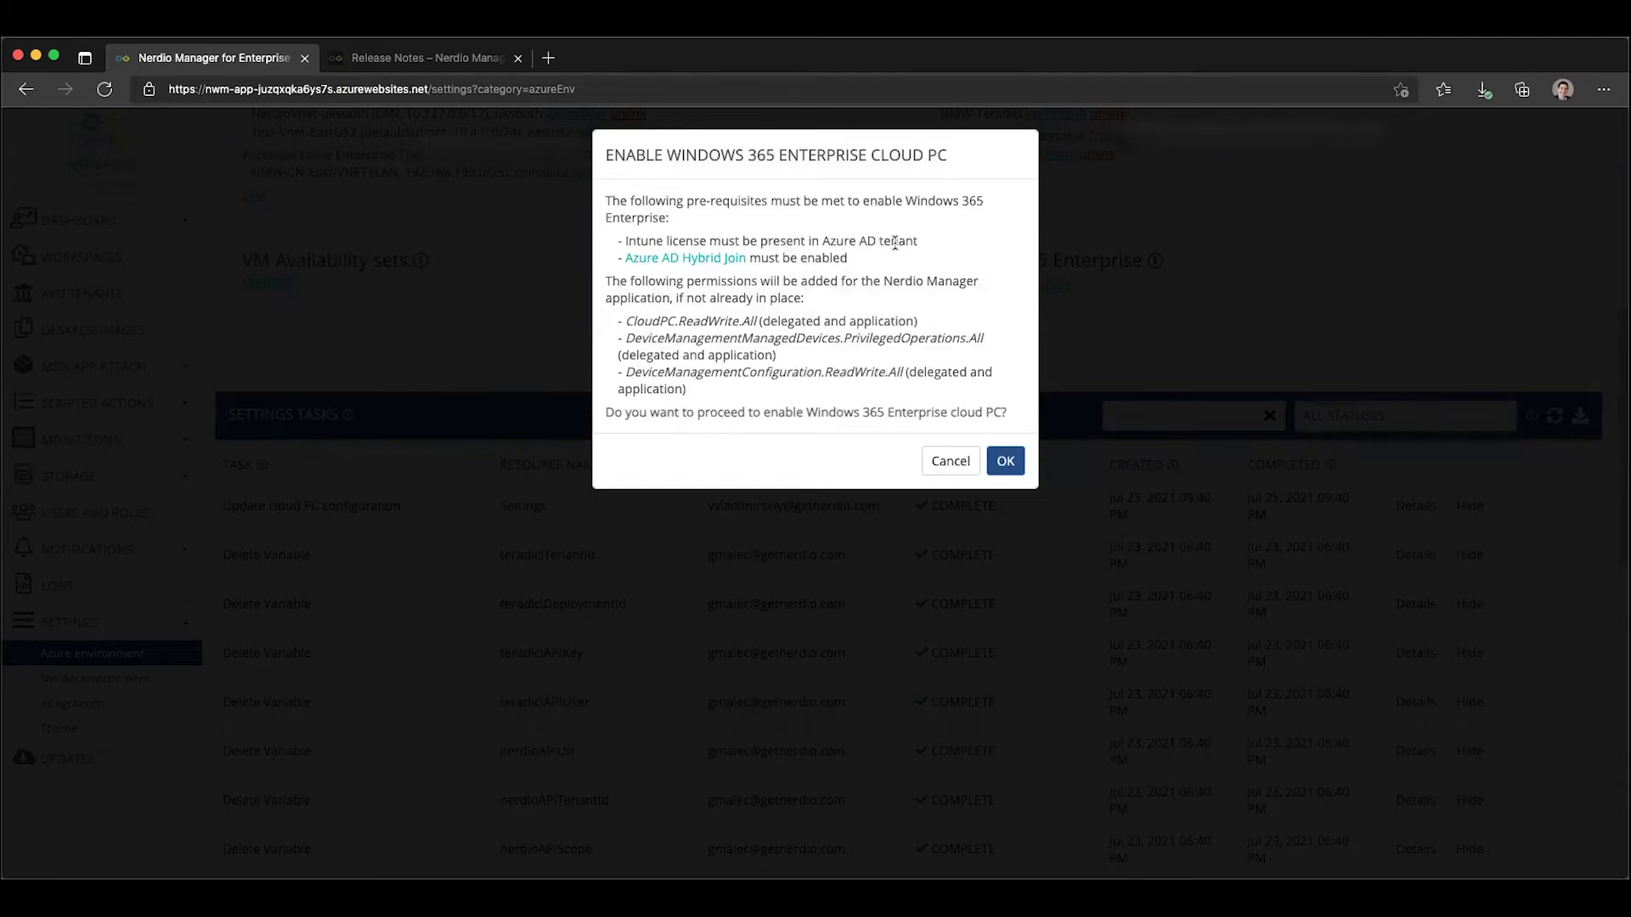
{"action": "left_click_drag", "start_coordinate": [917, 242], "coordinate": [624, 244]}
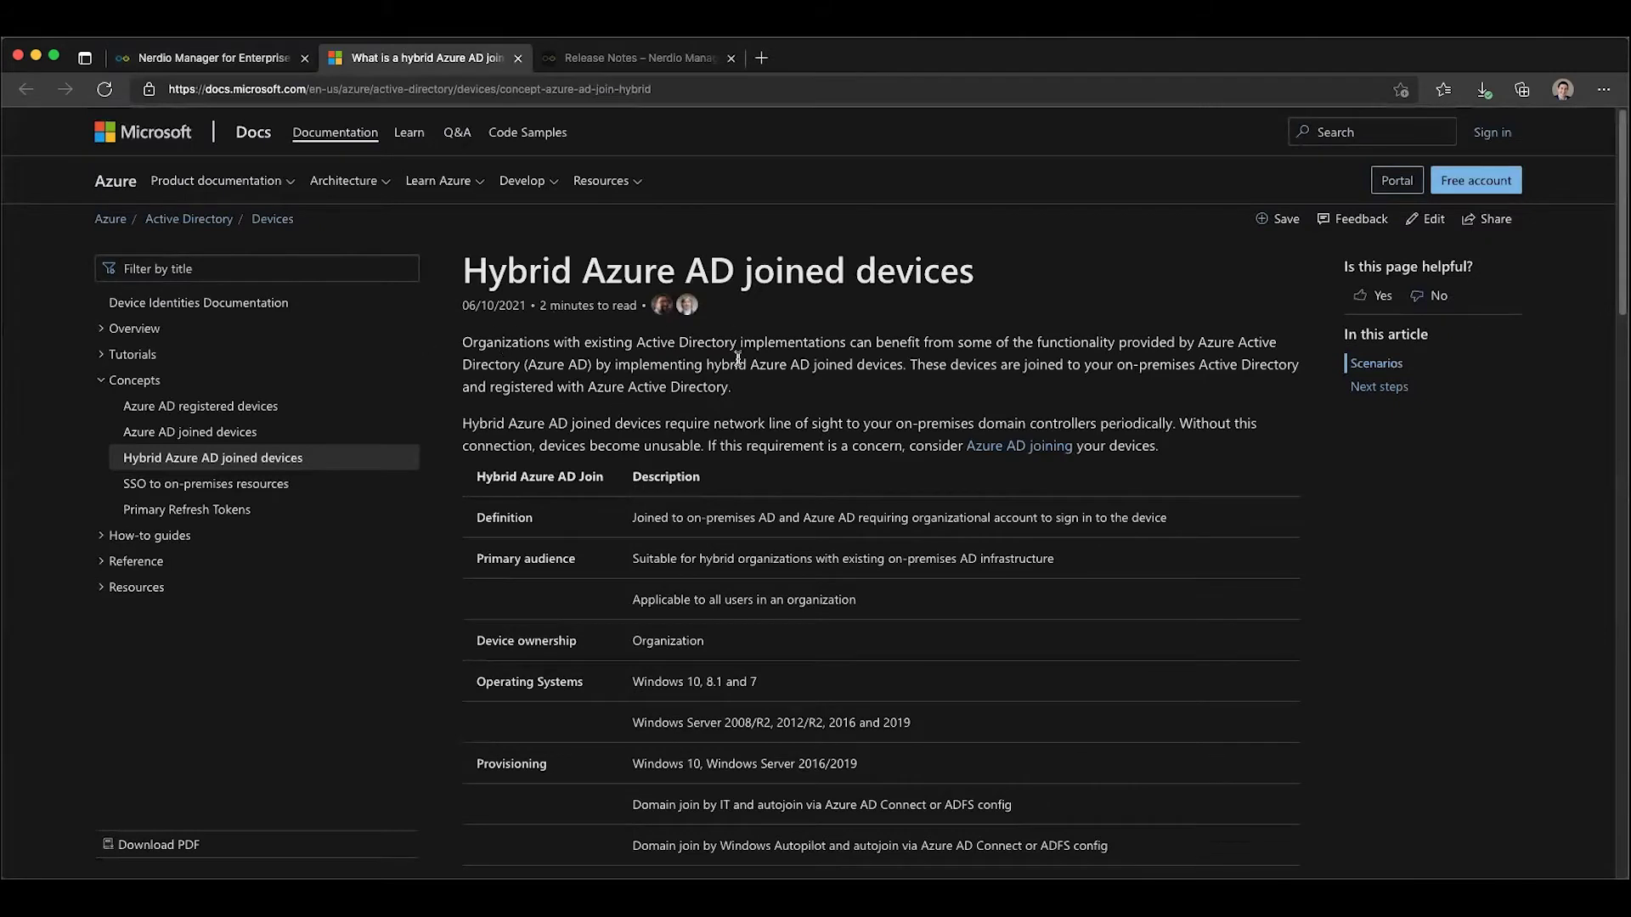
{"action": "scroll", "coordinate": [688, 484], "scroll_direction": "down", "scroll_amount": 3}
{"action": "scroll", "coordinate": [755, 544], "scroll_direction": "down", "scroll_amount": 5}
{"action": "scroll", "coordinate": [756, 544], "scroll_direction": "down", "scroll_amount": 3}
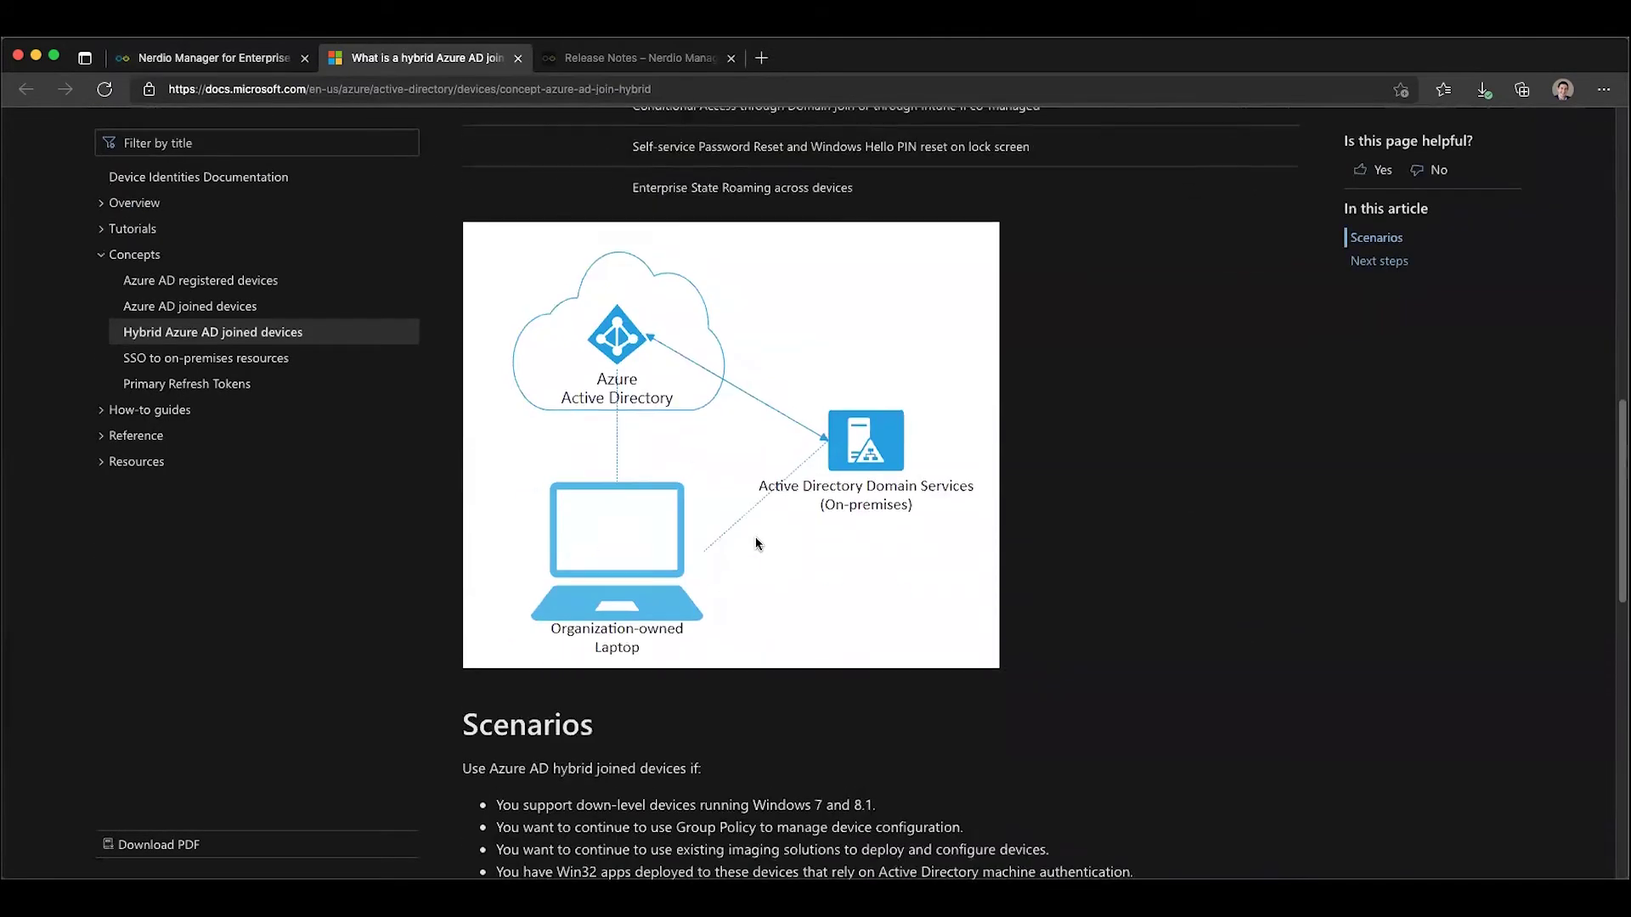
{"action": "scroll", "coordinate": [755, 544], "scroll_direction": "up", "scroll_amount": 8}
{"action": "scroll", "coordinate": [755, 544], "scroll_direction": "up", "scroll_amount": 1}
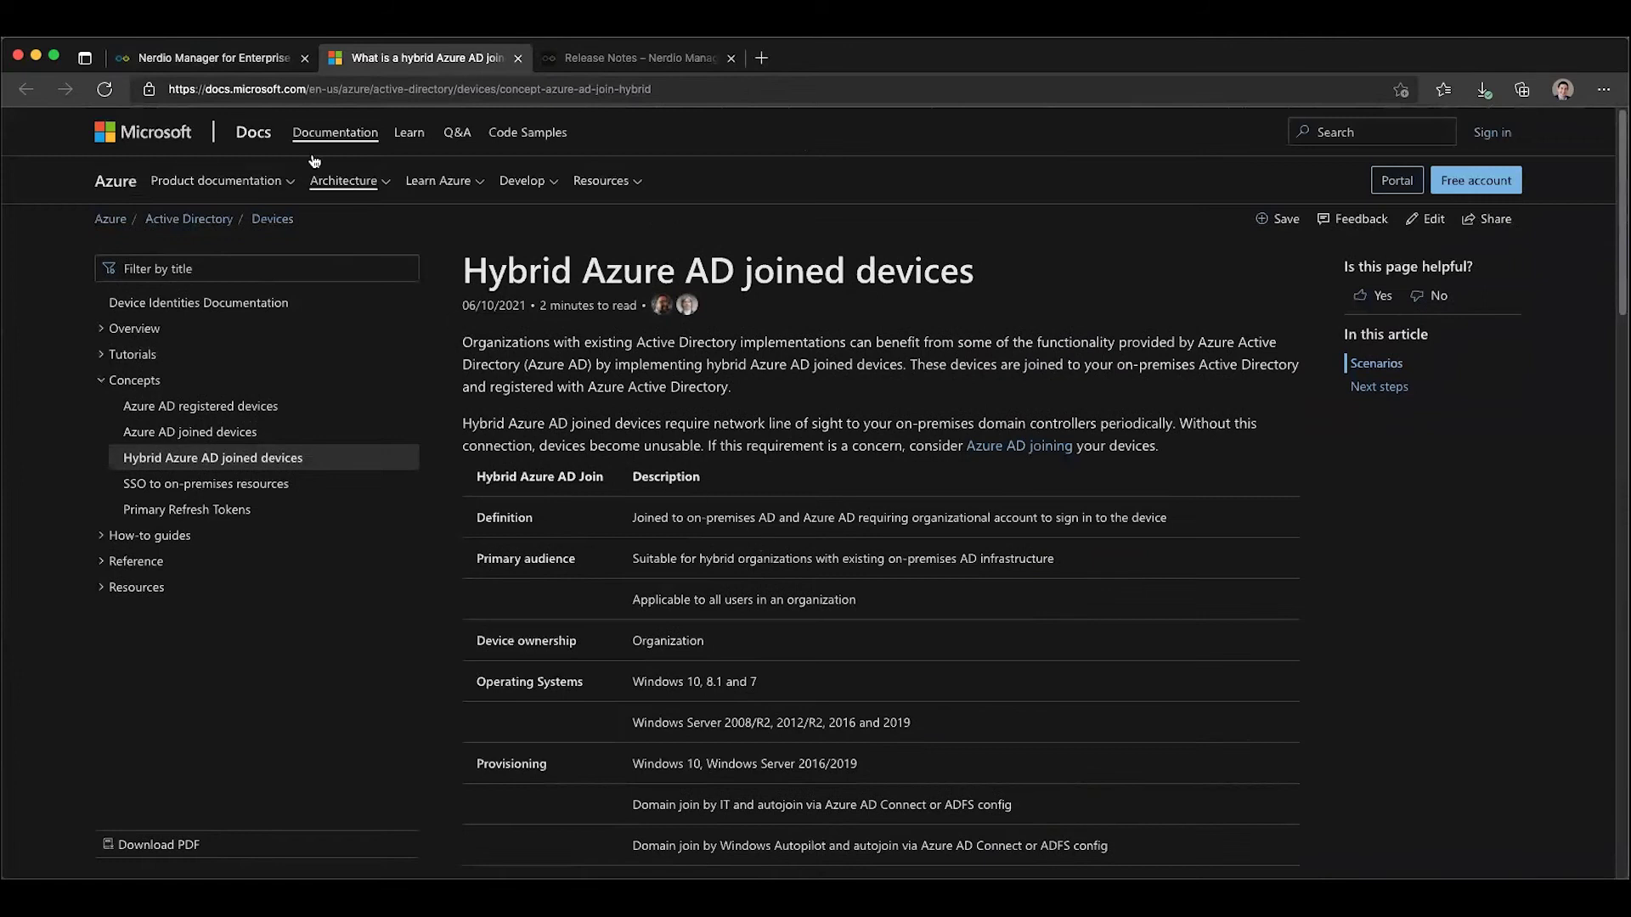
- Return from the hybrid Azure AD join article to the Nerdio Manager tab
{"action": "left_click", "coordinate": [216, 60]}
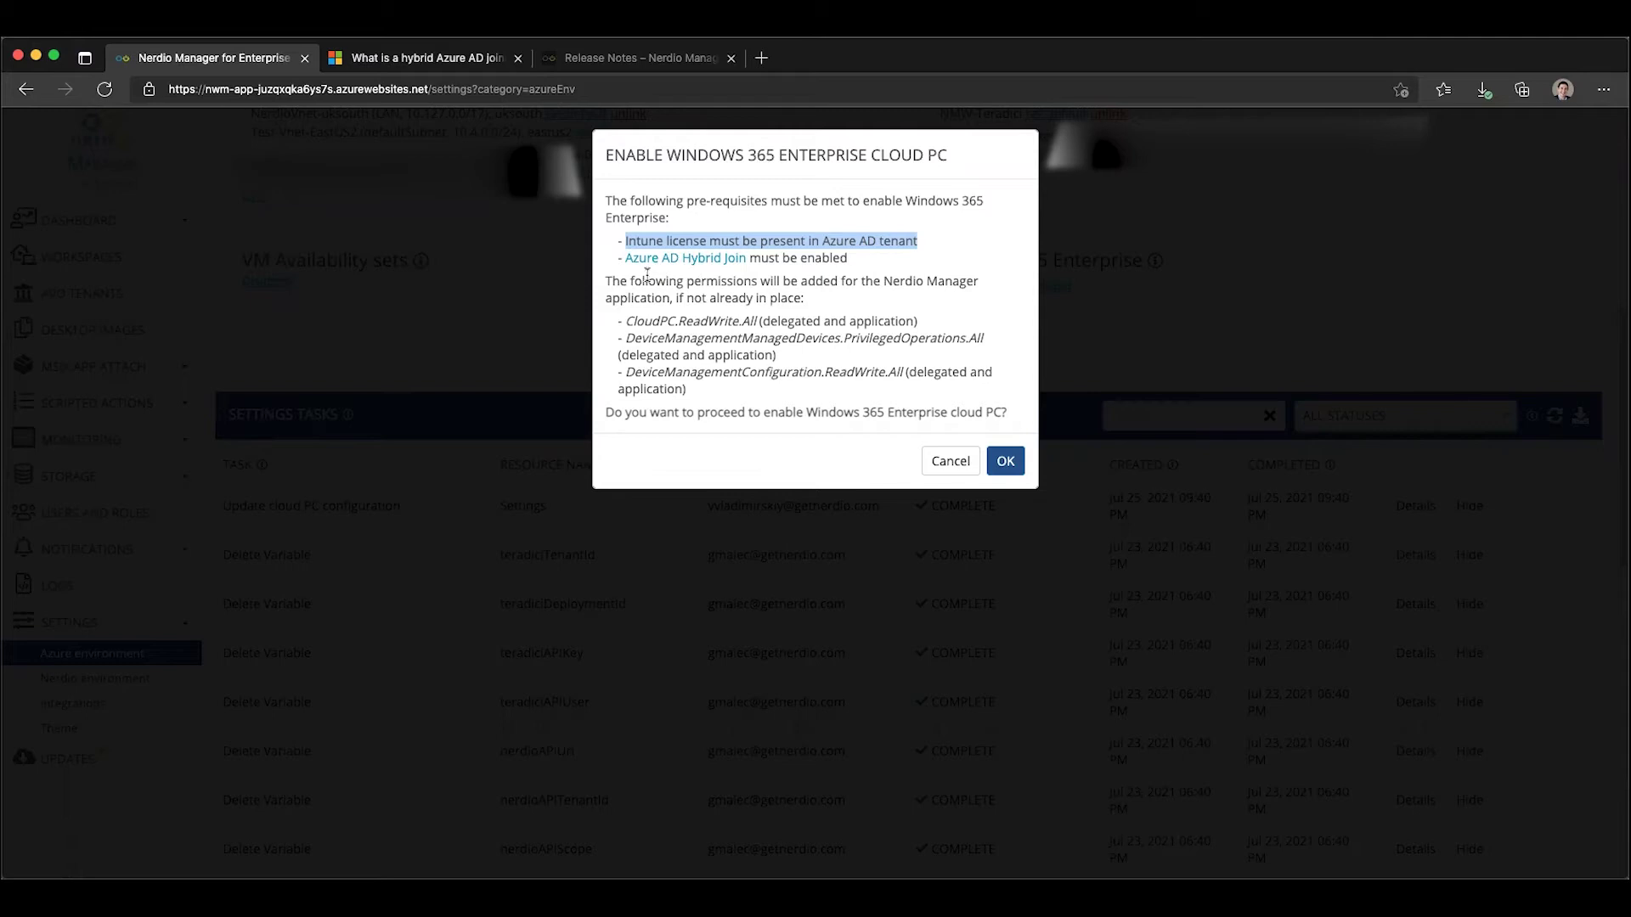
{"action": "left_click", "coordinate": [628, 322]}
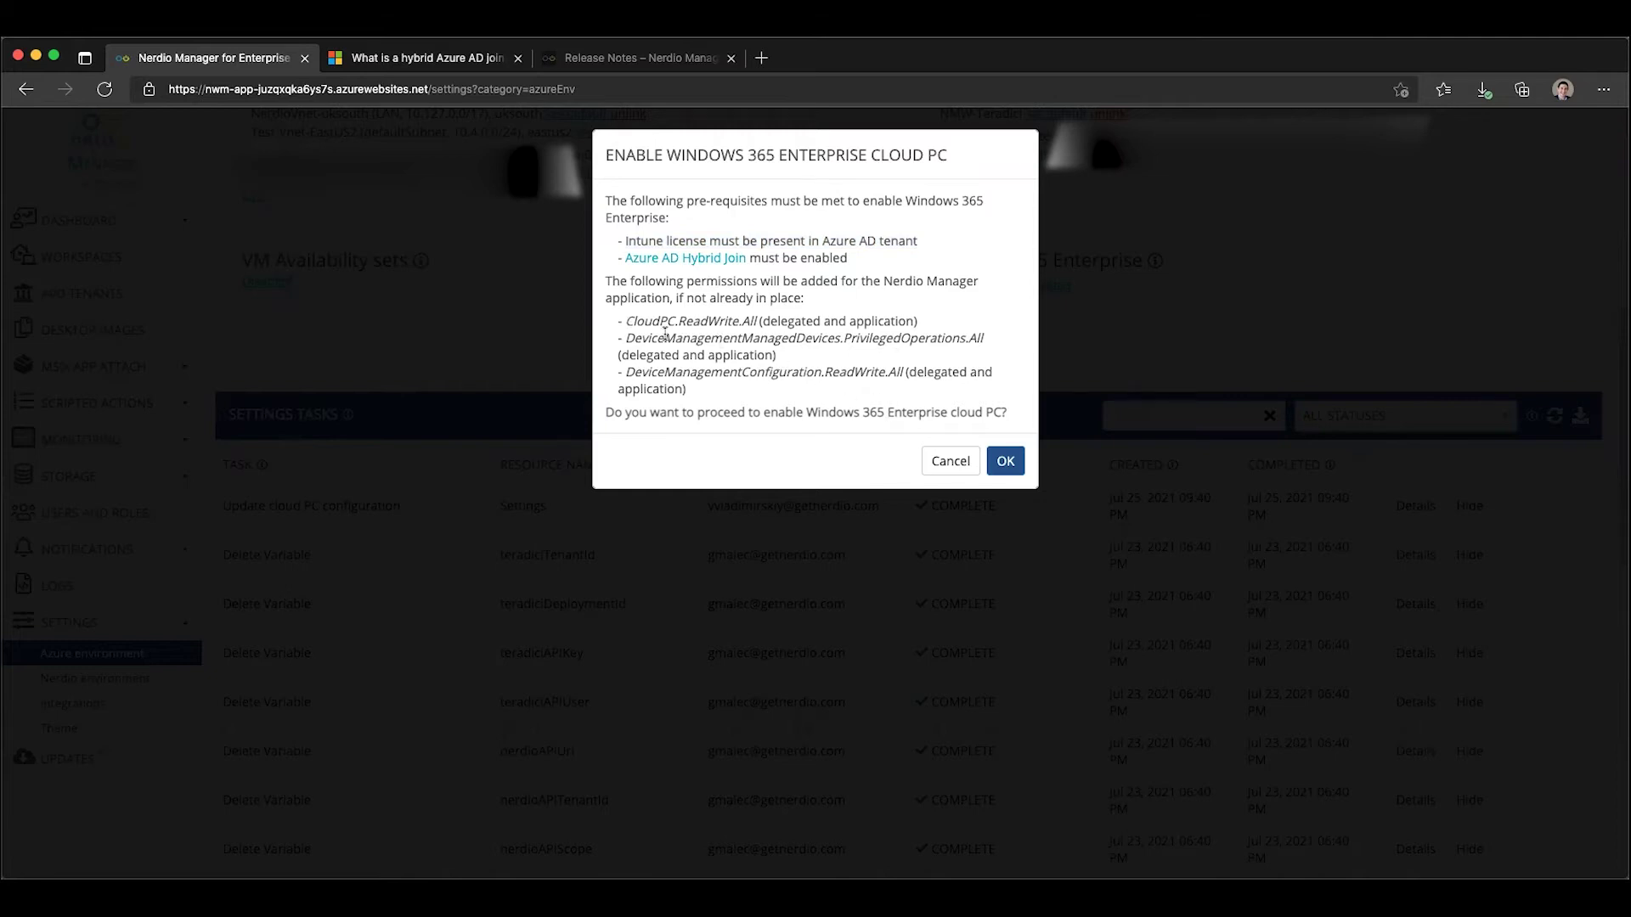
{"action": "left_click_drag", "start_coordinate": [629, 321], "coordinate": [677, 314]}
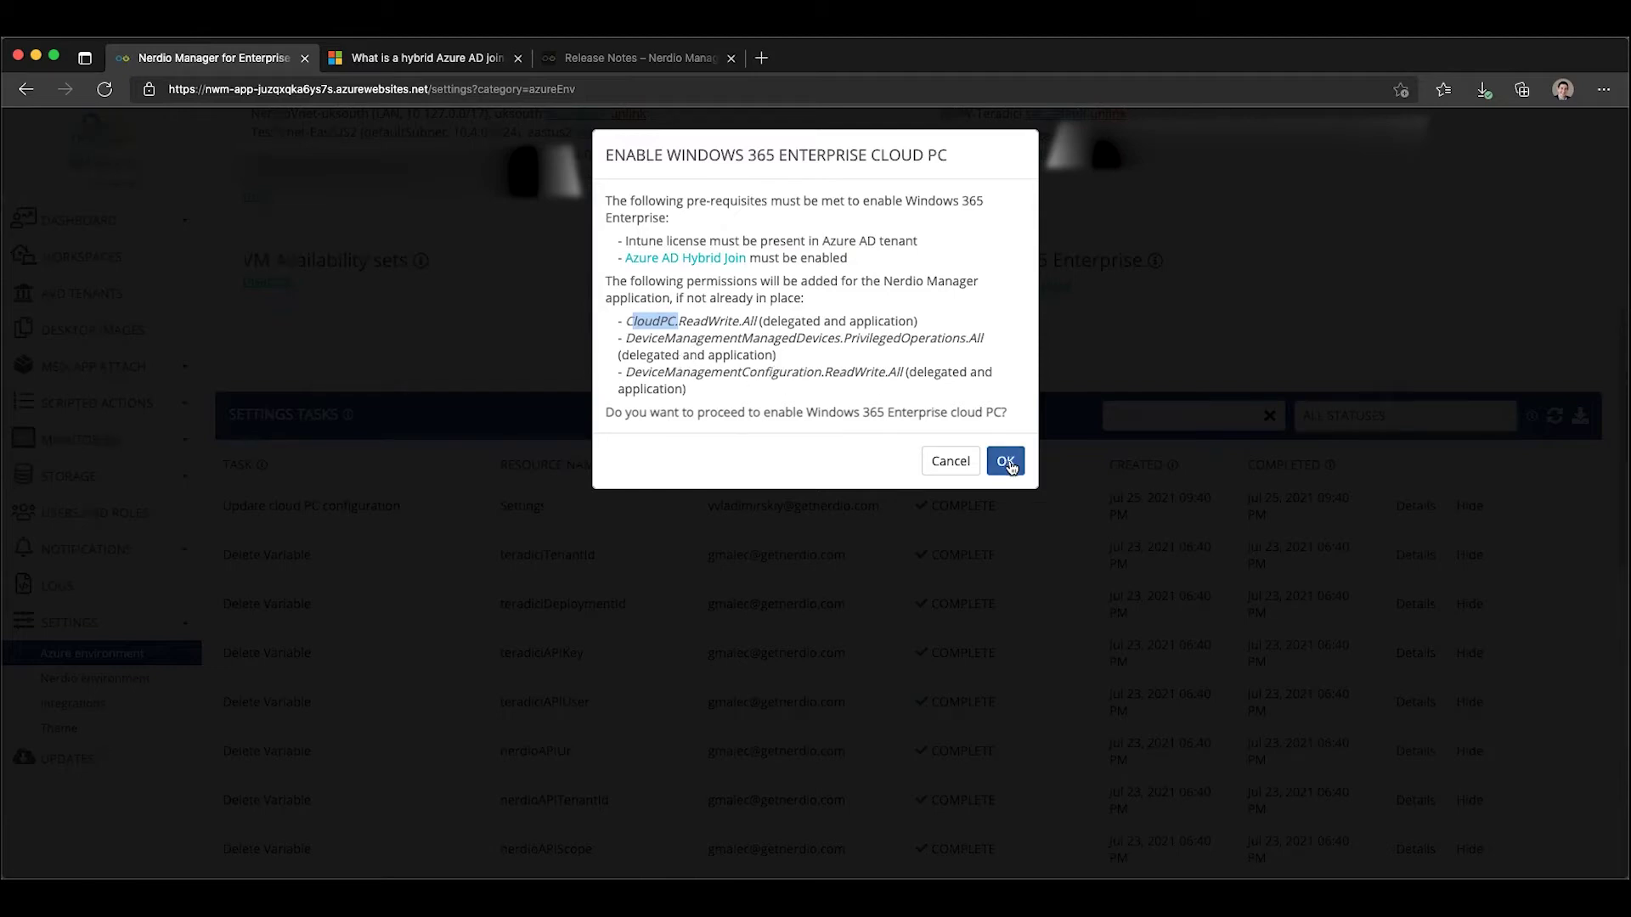
- Confirm enabling Windows 365 Enterprise and skip creating a provisioning policy for now
{"action": "left_click", "coordinate": [1007, 462]}
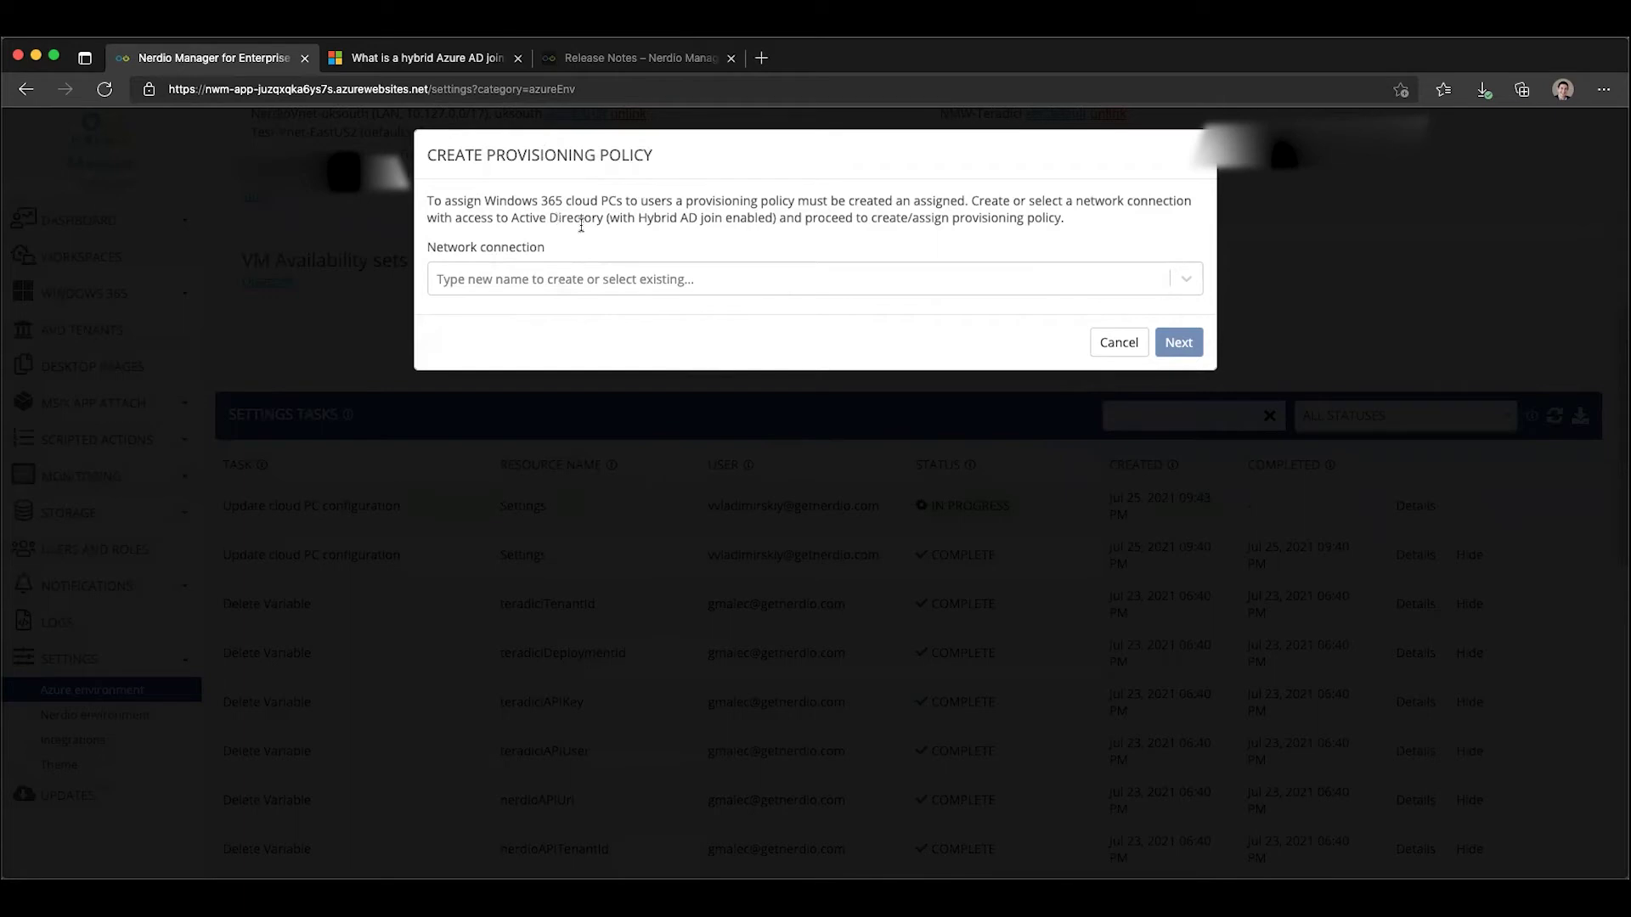
{"action": "left_click", "coordinate": [1116, 342]}
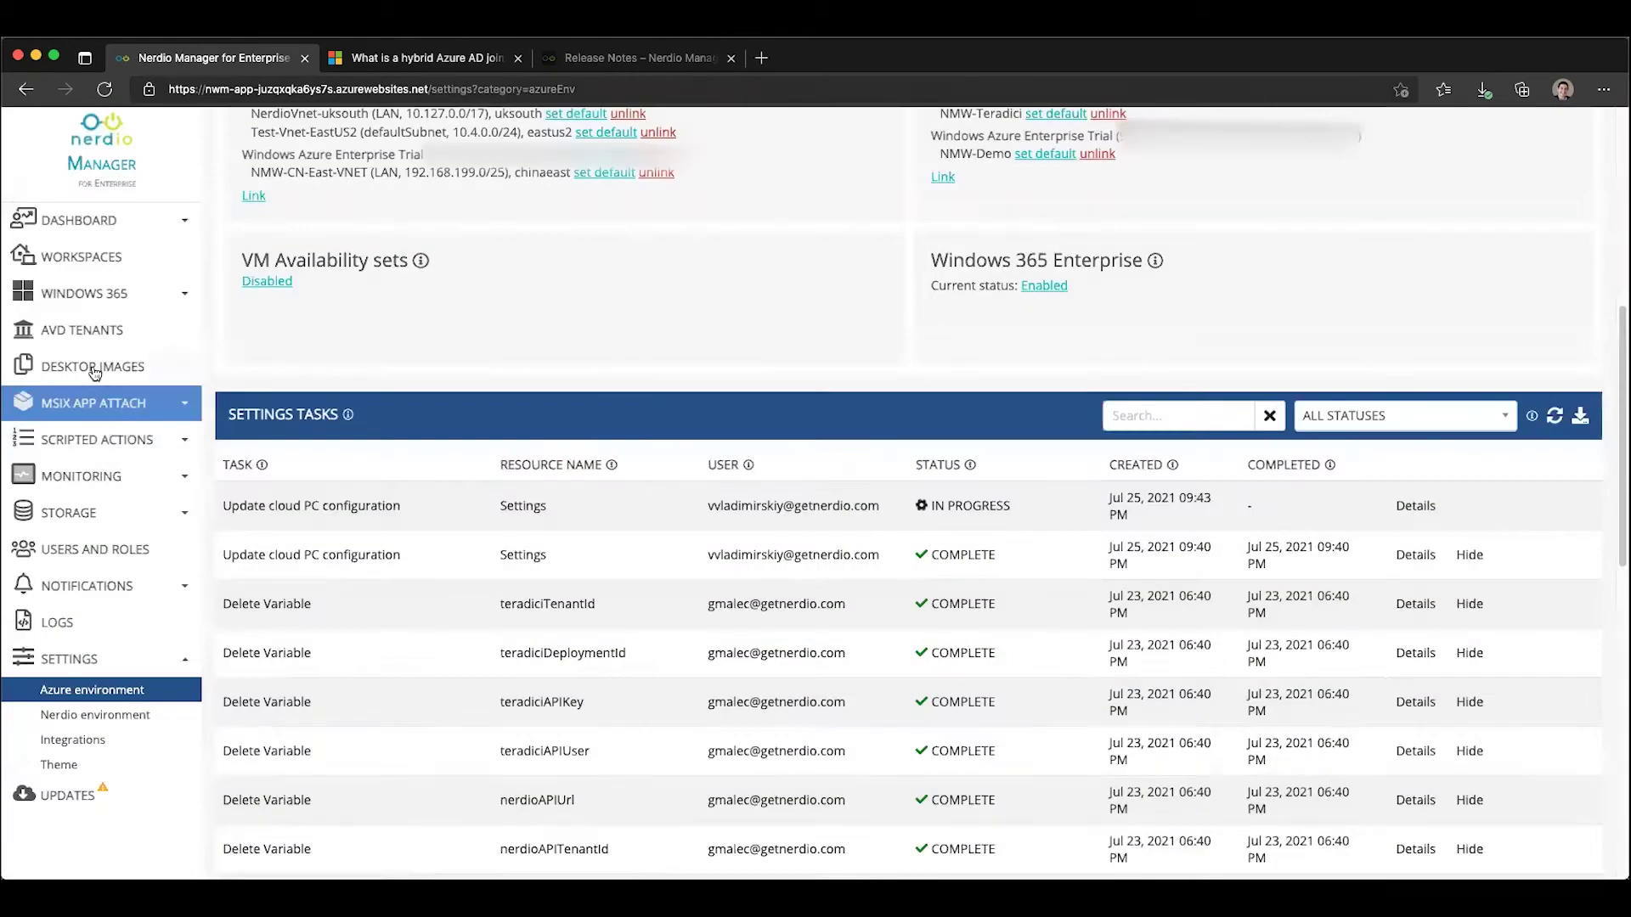
- Go to Windows 365 > Network connections in the sidebar
{"action": "left_click", "coordinate": [96, 302]}
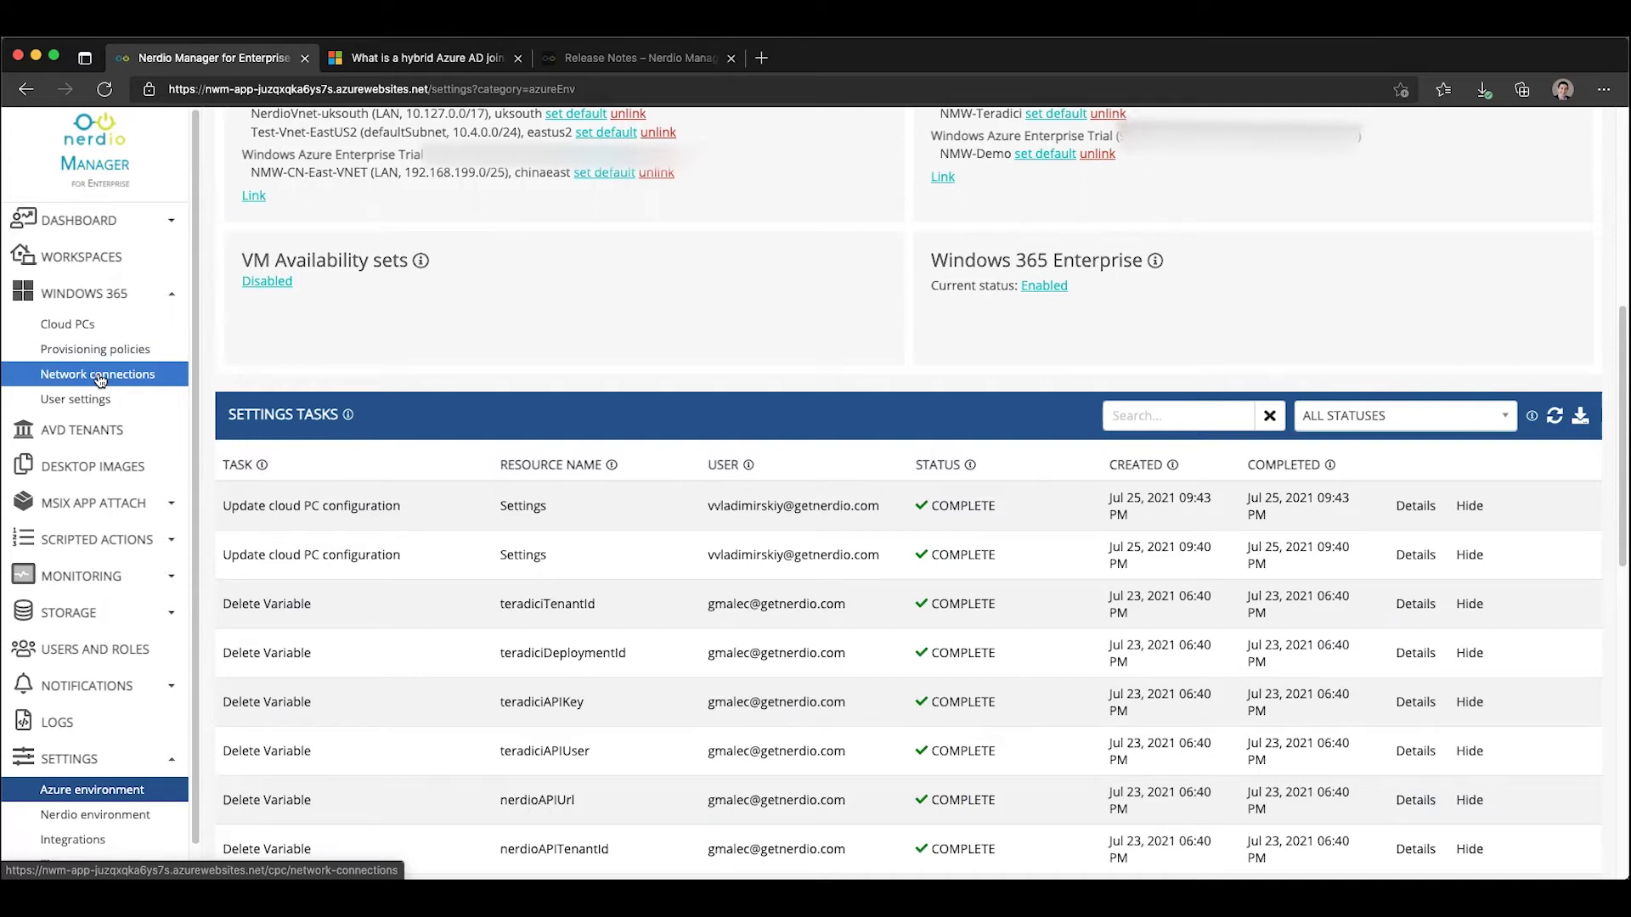
{"action": "left_click", "coordinate": [100, 380]}
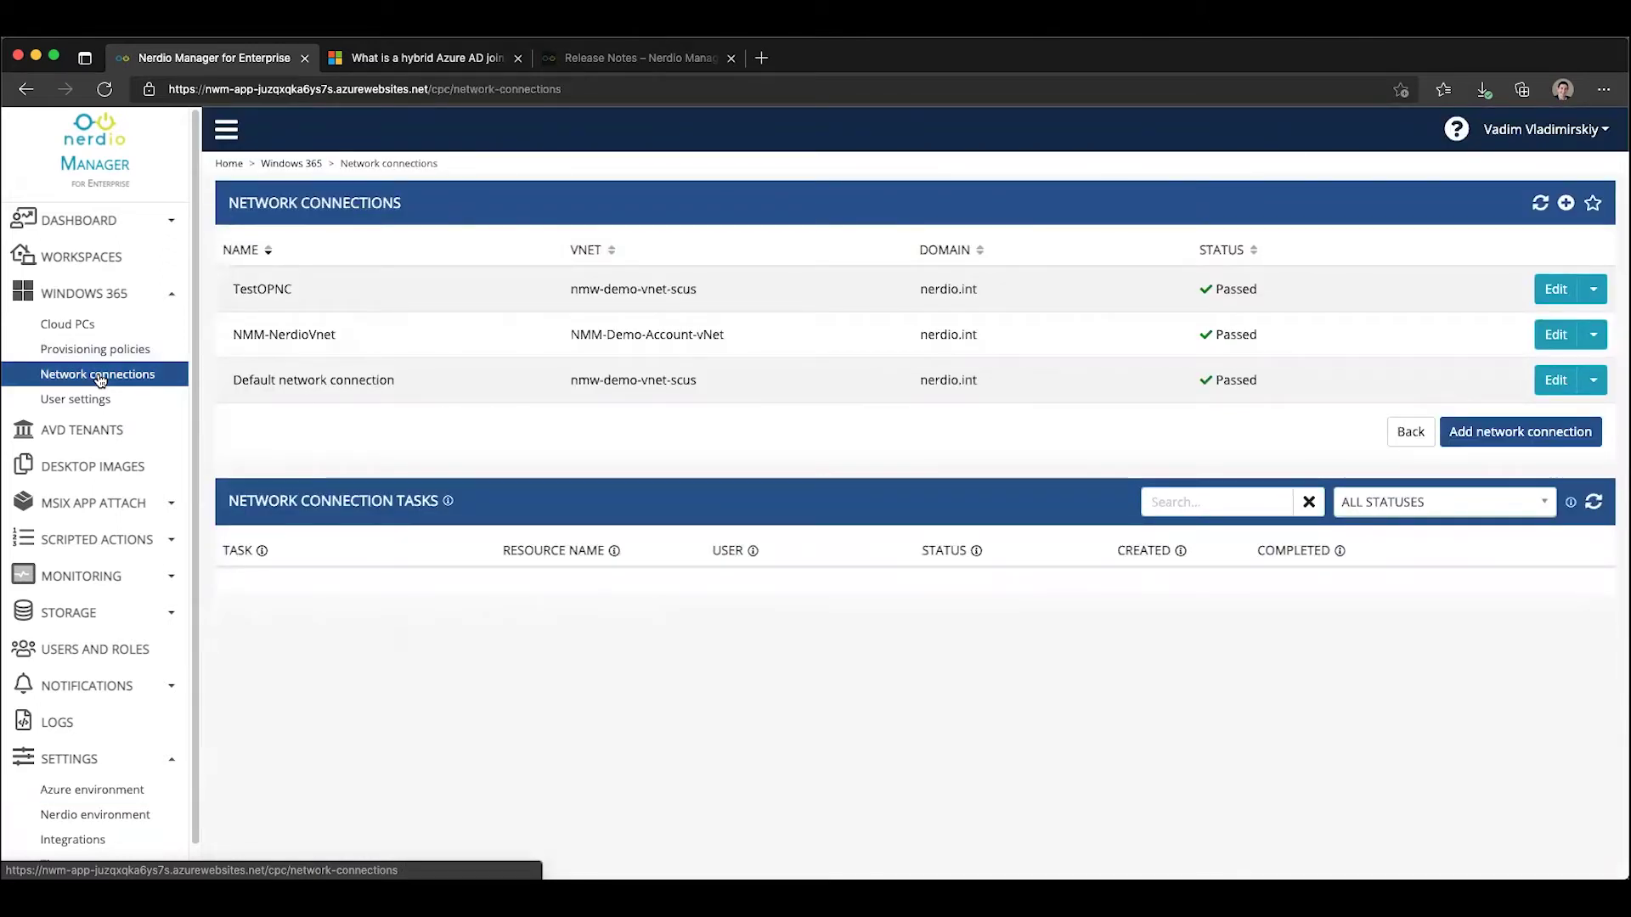
- Add a network connection named TestNetworkConnection and check the NWM-Demo resource group options
{"action": "left_click", "coordinate": [1487, 432]}
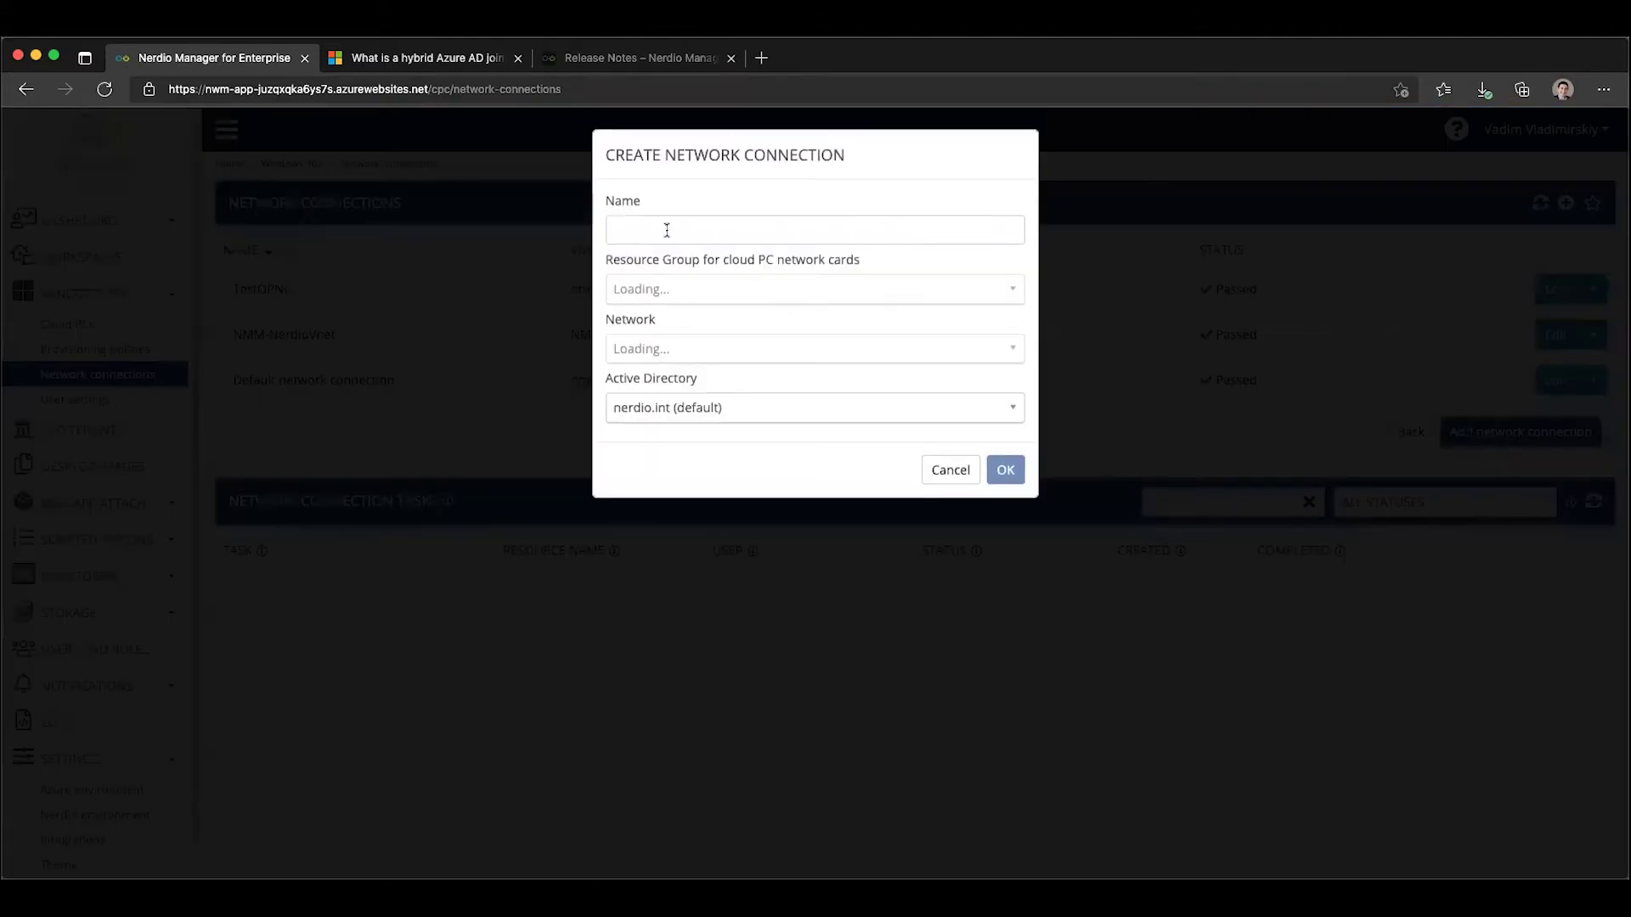
{"action": "left_click", "coordinate": [665, 230]}
{"action": "type", "text": "Test"}
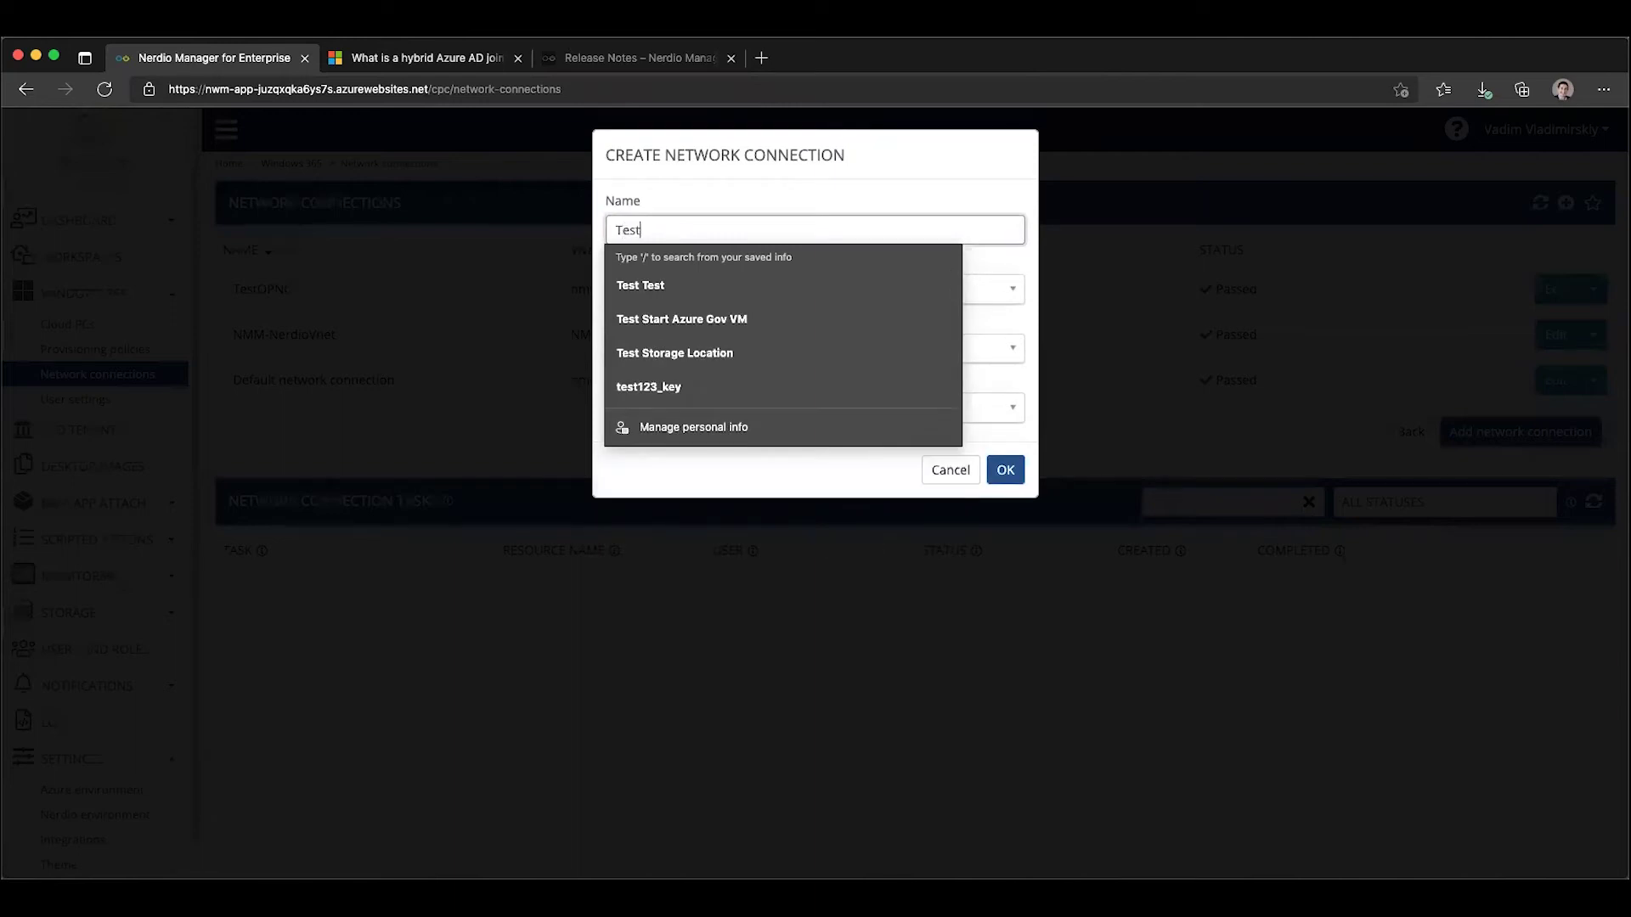
{"action": "type", "text": "NetworkConnection"}
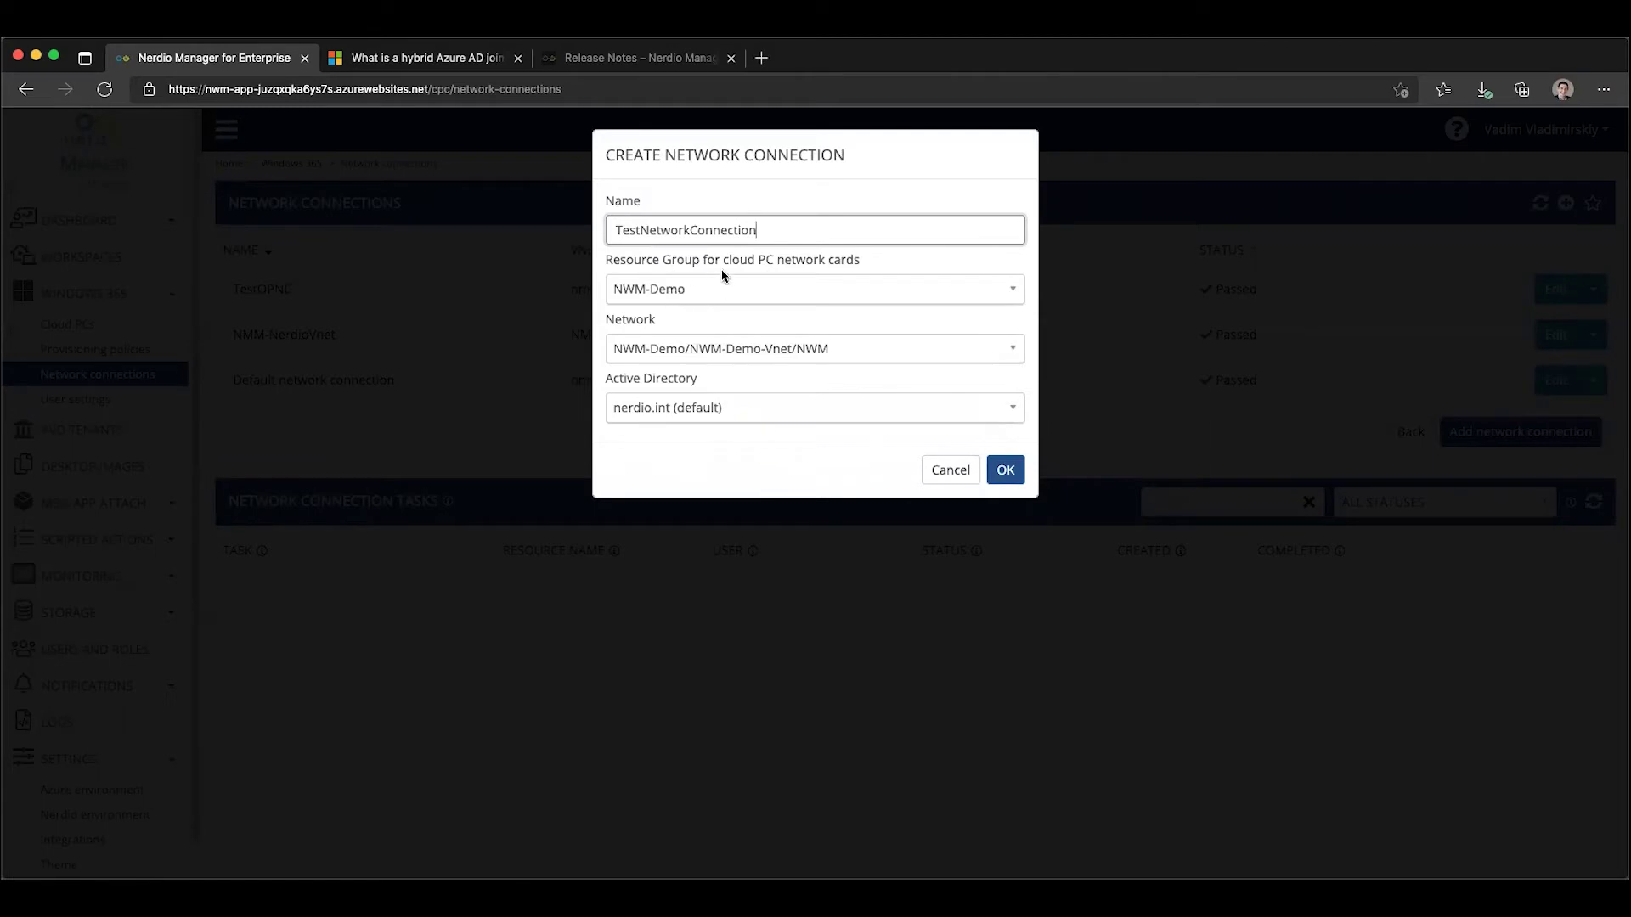
{"action": "left_click_drag", "start_coordinate": [721, 259], "coordinate": [753, 263]}
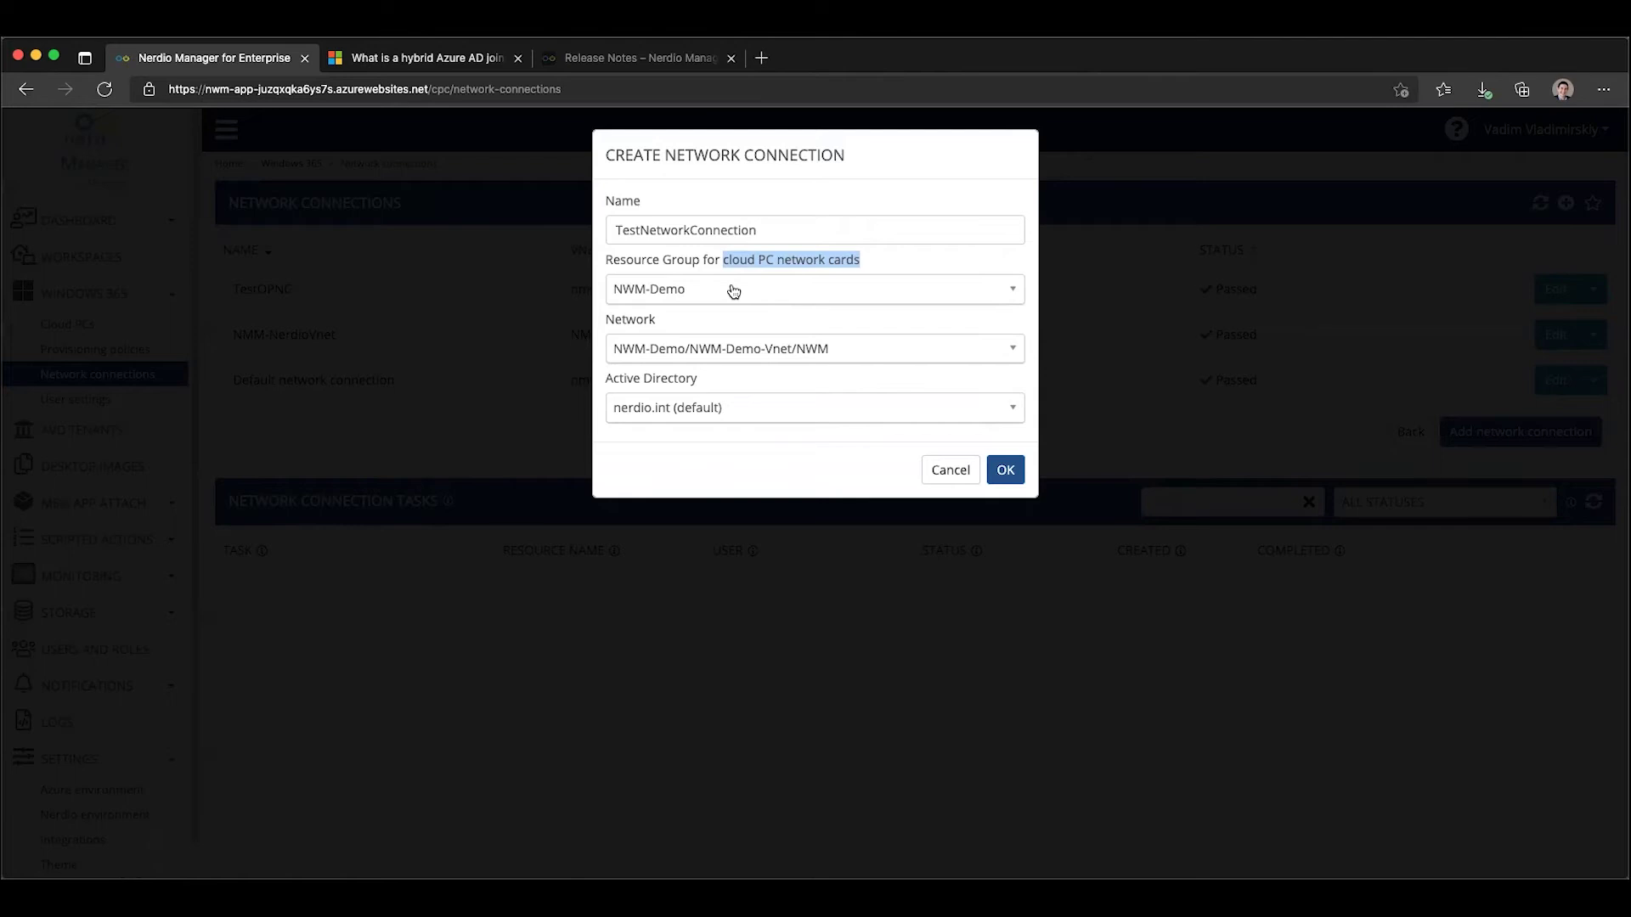
{"action": "left_click", "coordinate": [682, 294]}
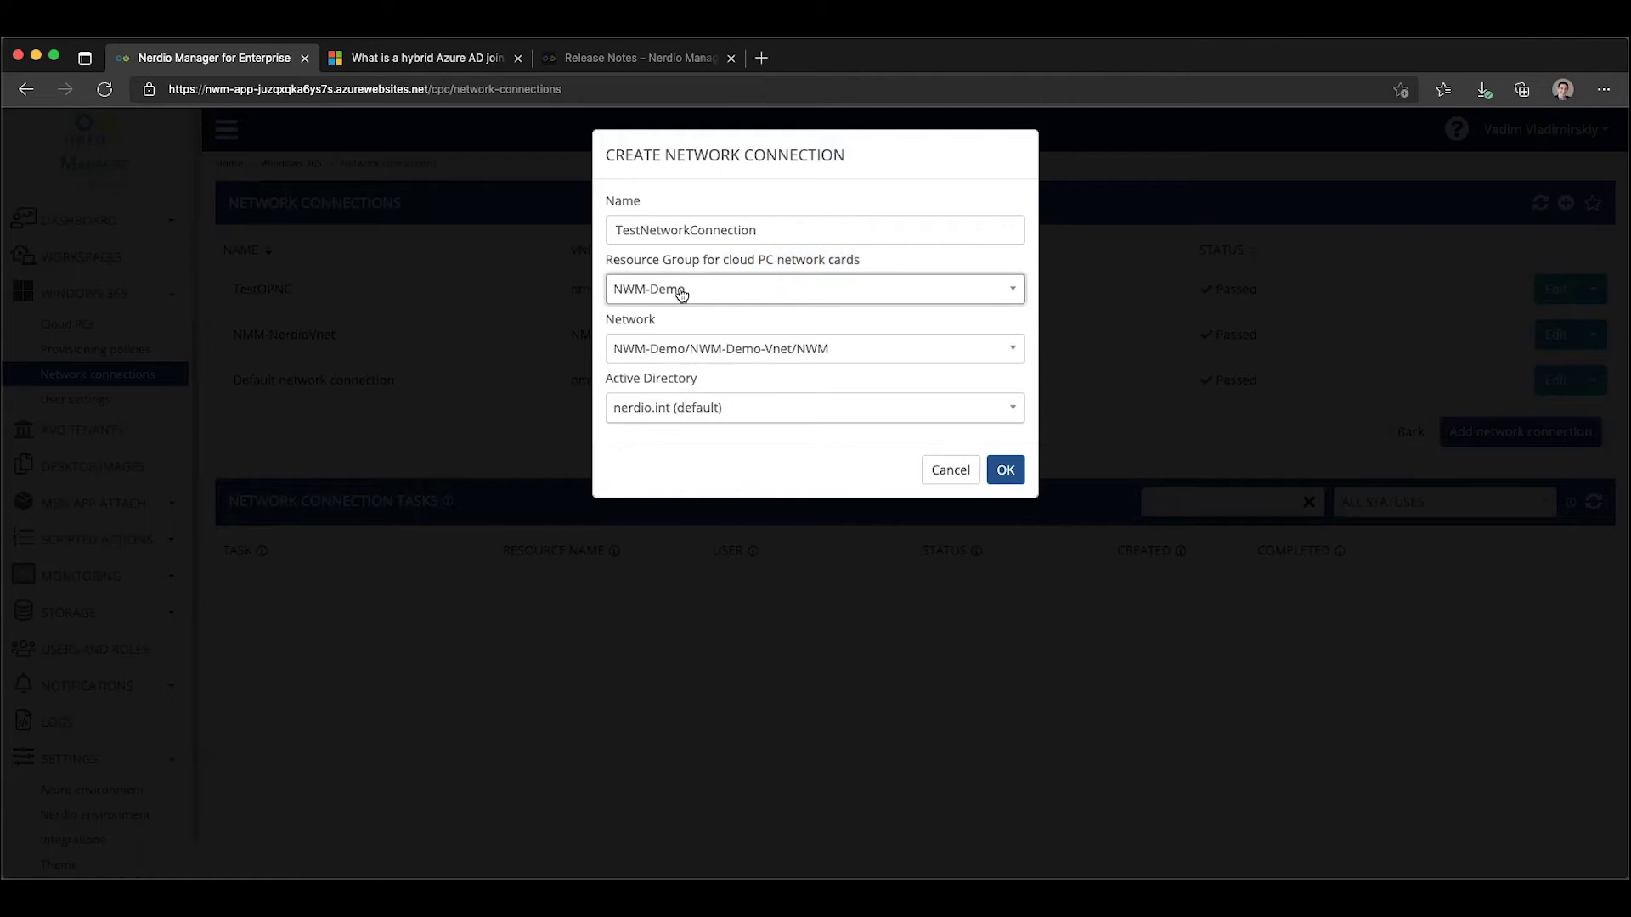
{"action": "left_click", "coordinate": [681, 352]}
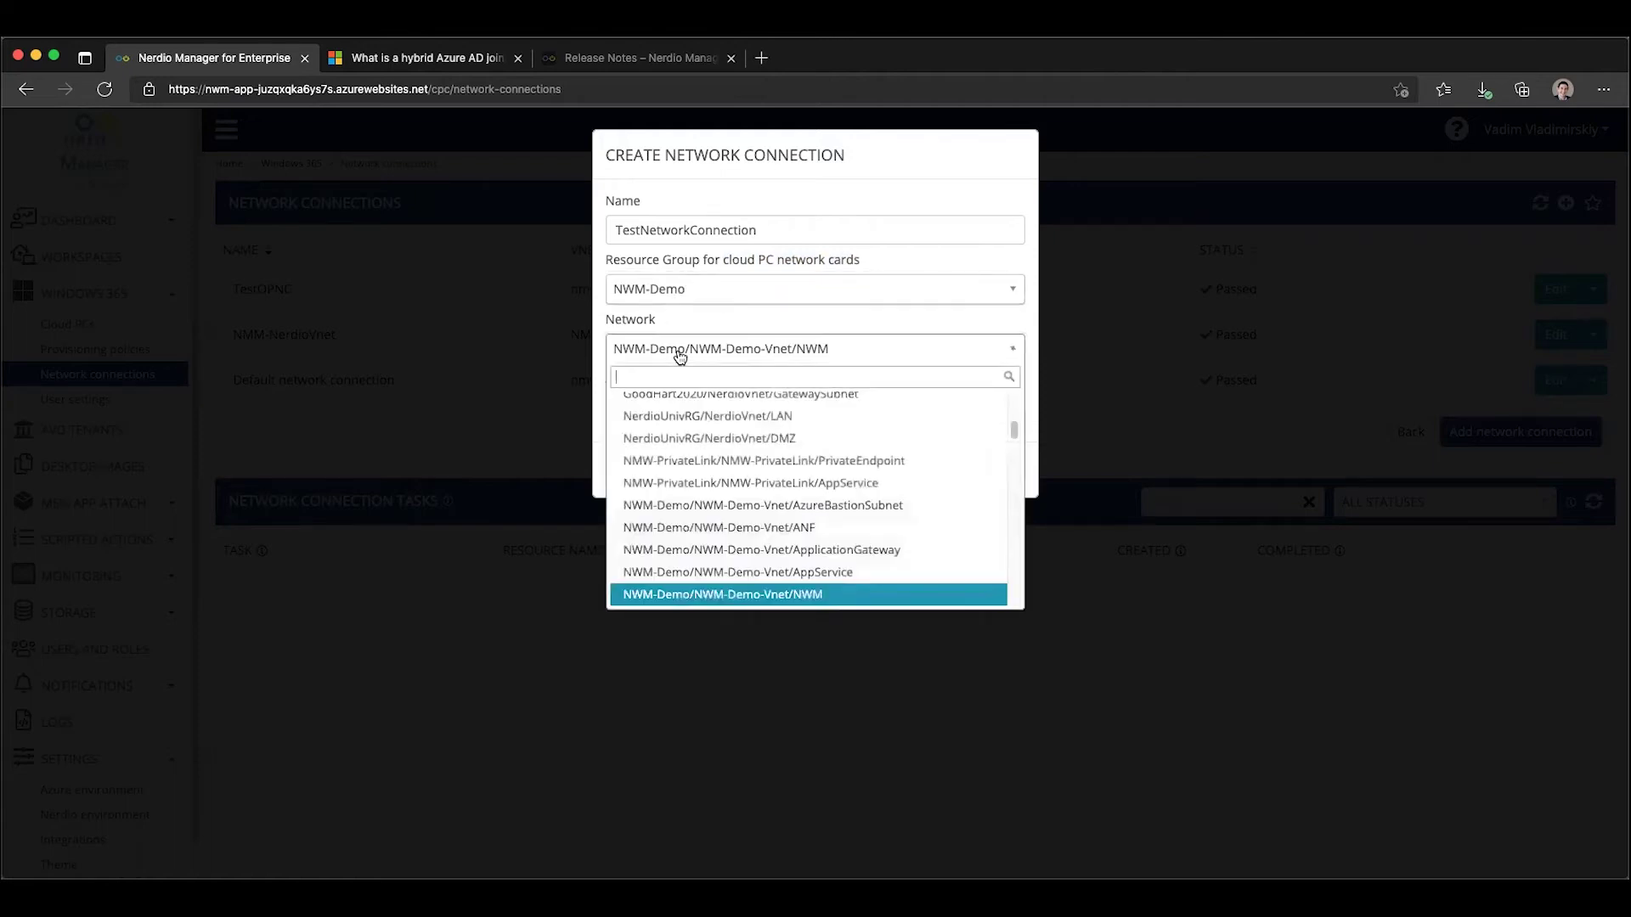
{"action": "left_click", "coordinate": [681, 352]}
{"action": "left_click", "coordinate": [686, 354]}
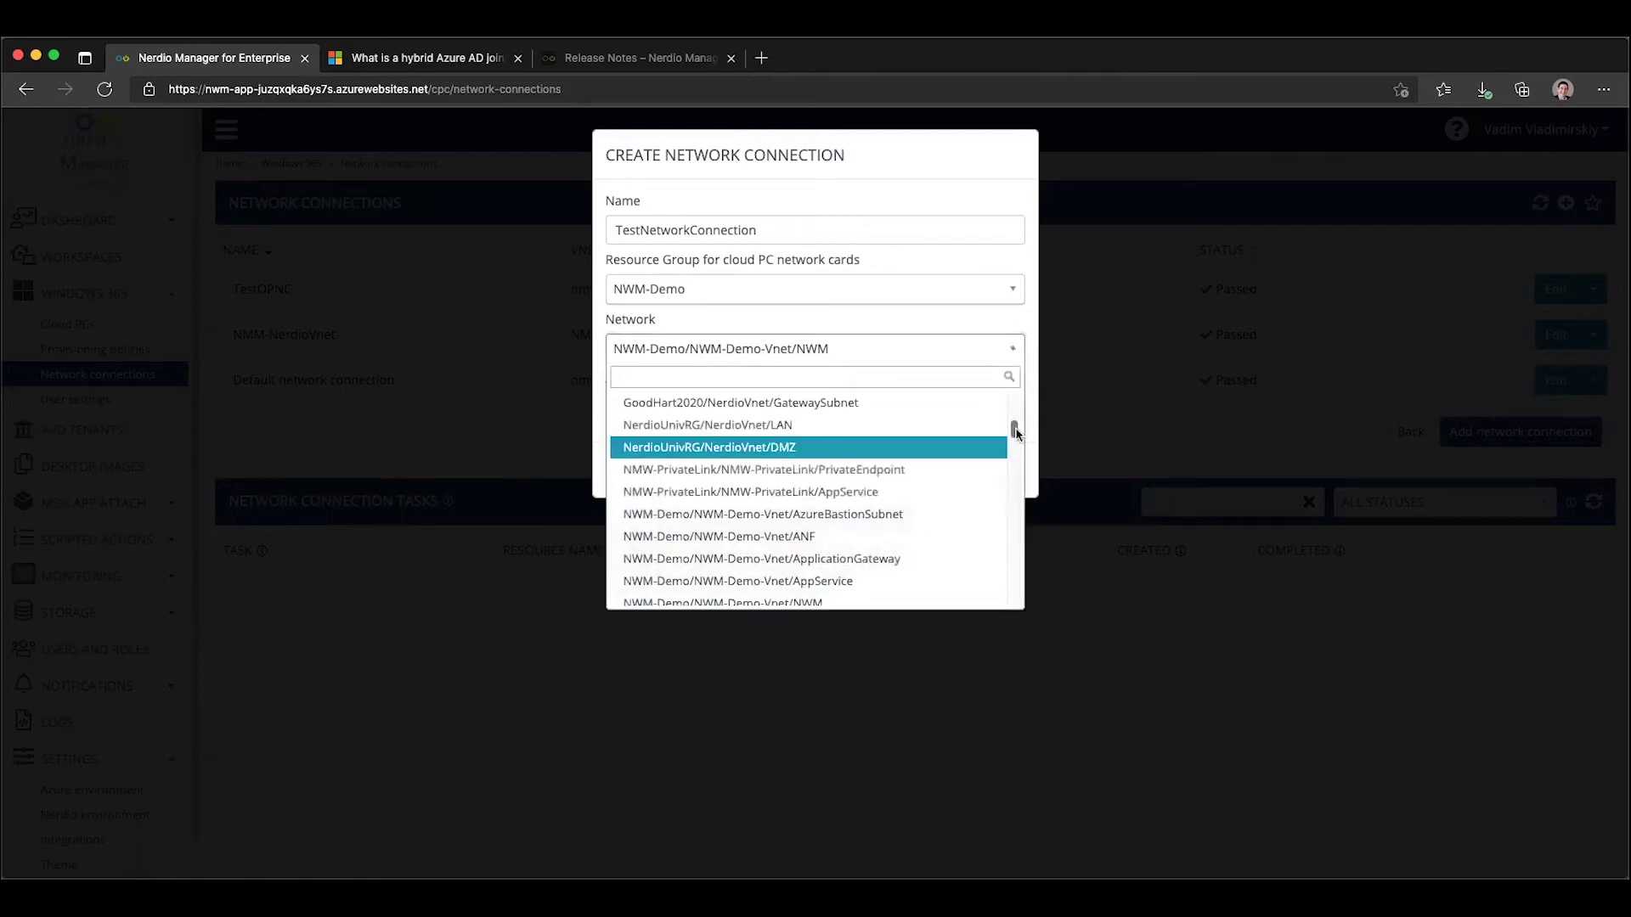
{"action": "scroll", "coordinate": [1016, 434], "scroll_direction": "down", "scroll_amount": 3}
{"action": "scroll", "coordinate": [1013, 436], "scroll_direction": "down", "scroll_amount": 2}
{"action": "scroll", "coordinate": [1013, 436], "scroll_direction": "up", "scroll_amount": 4}
{"action": "scroll", "coordinate": [1013, 430], "scroll_direction": "up", "scroll_amount": 1}
{"action": "scroll", "coordinate": [1013, 433], "scroll_direction": "down", "scroll_amount": 3}
{"action": "scroll", "coordinate": [1007, 440], "scroll_direction": "up", "scroll_amount": 3}
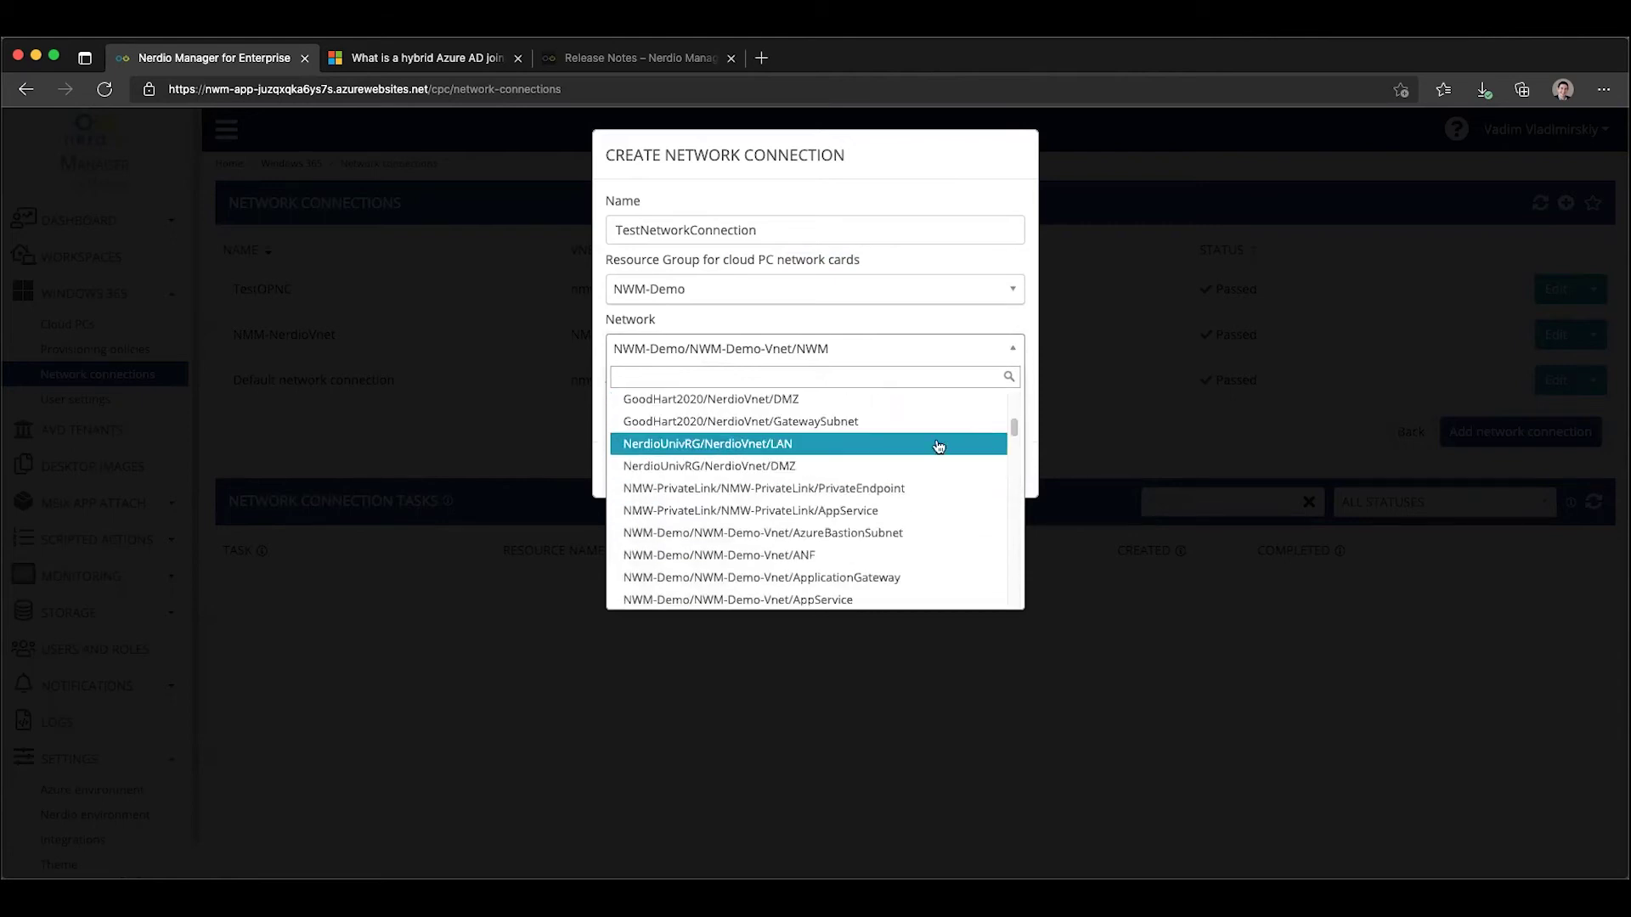
{"action": "left_click", "coordinate": [749, 354]}
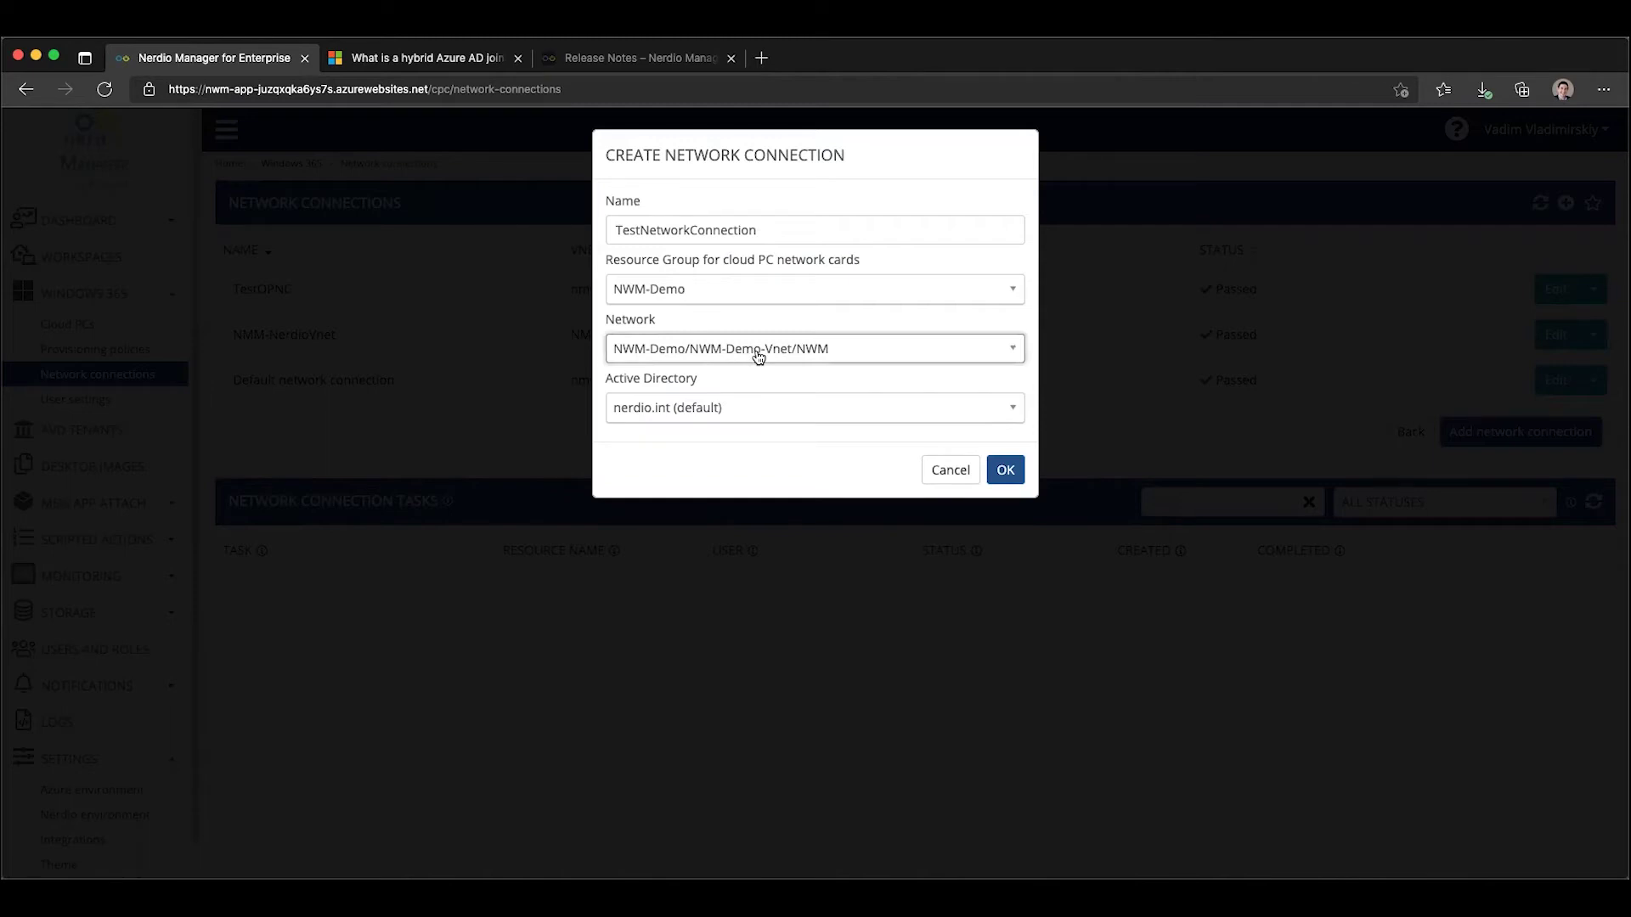
{"action": "left_click", "coordinate": [672, 410]}
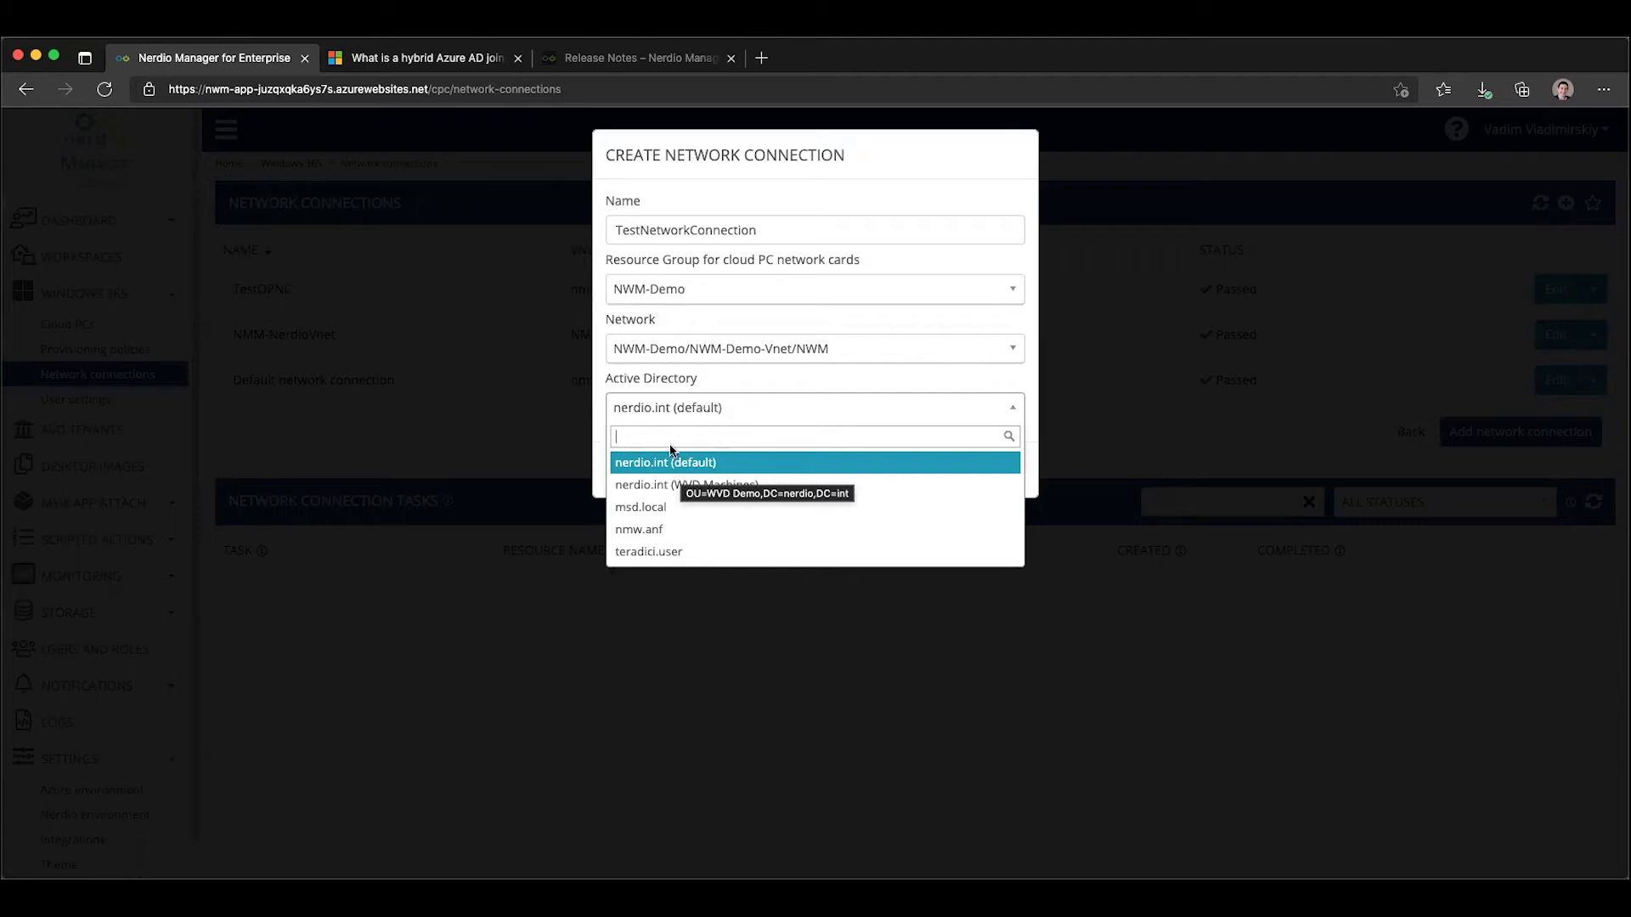
{"action": "left_click", "coordinate": [712, 242]}
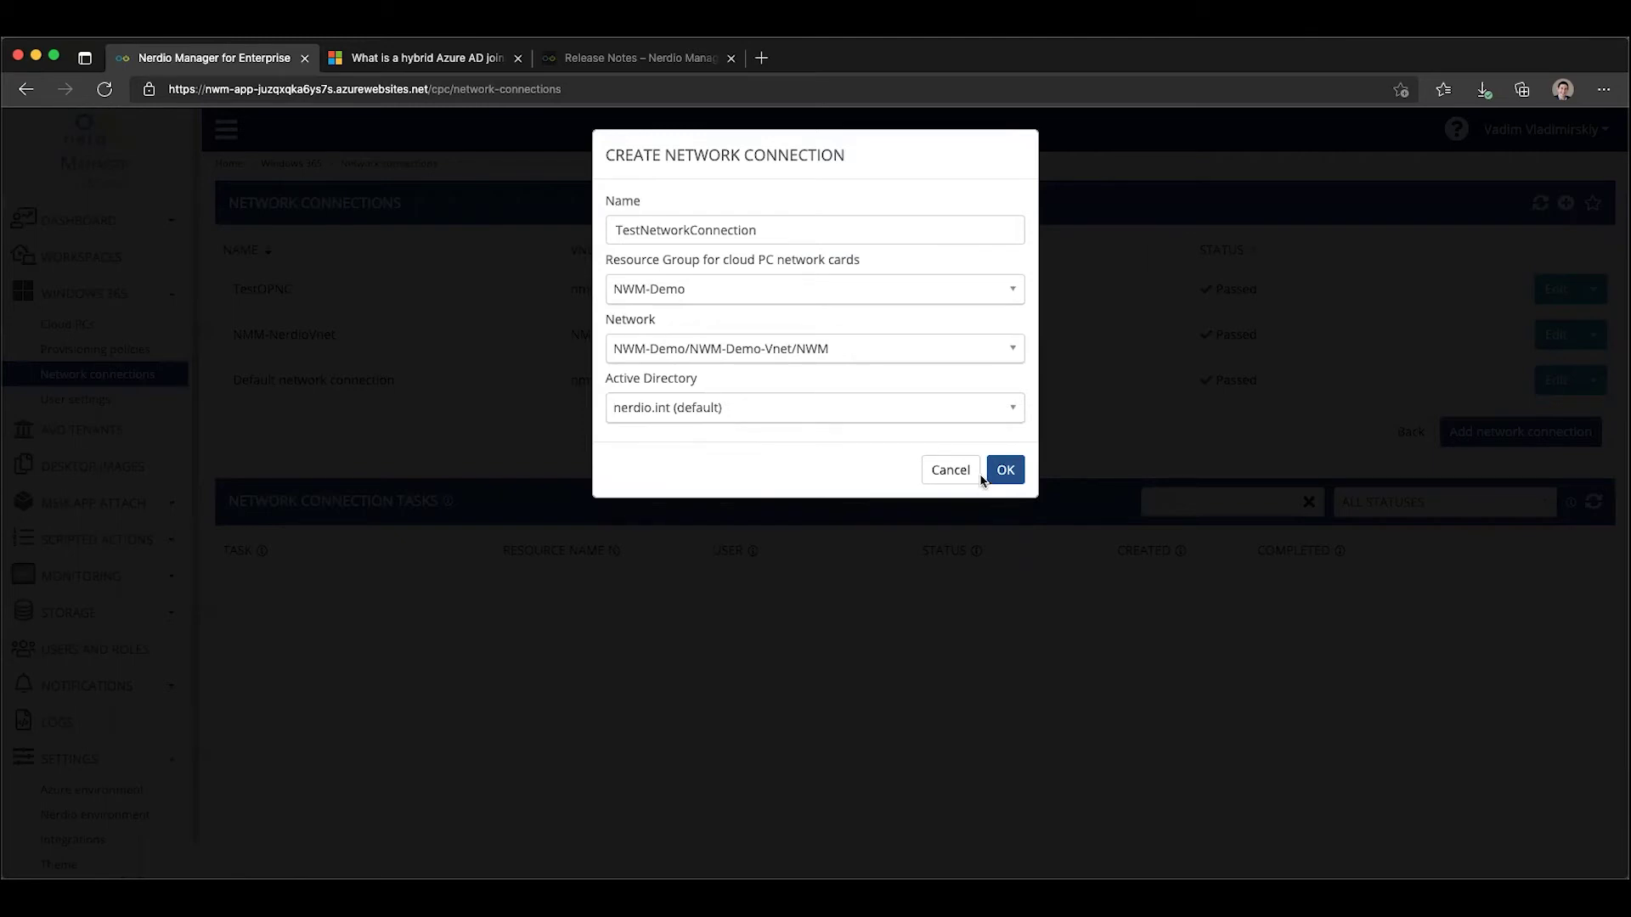
- Discard the new connection, close the Docs tab, then inspect TestOPNC's settings and health checks
{"action": "left_click", "coordinate": [951, 469]}
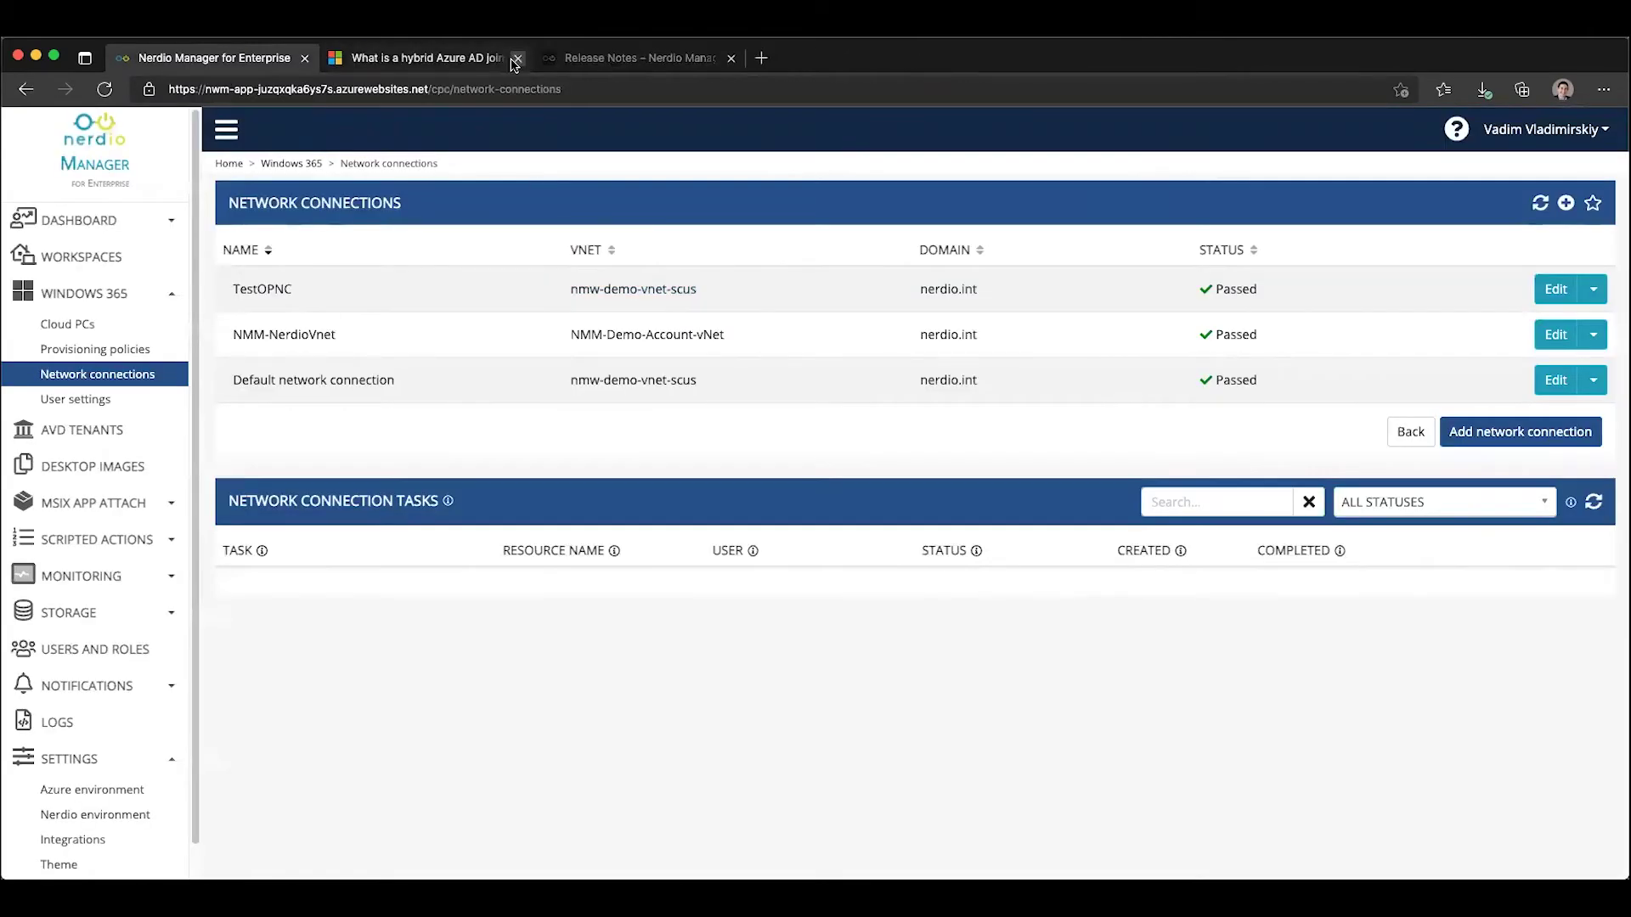
{"action": "left_click", "coordinate": [519, 57]}
{"action": "left_click", "coordinate": [962, 292]}
{"action": "left_click", "coordinate": [664, 406]}
{"action": "left_click", "coordinate": [461, 353]}
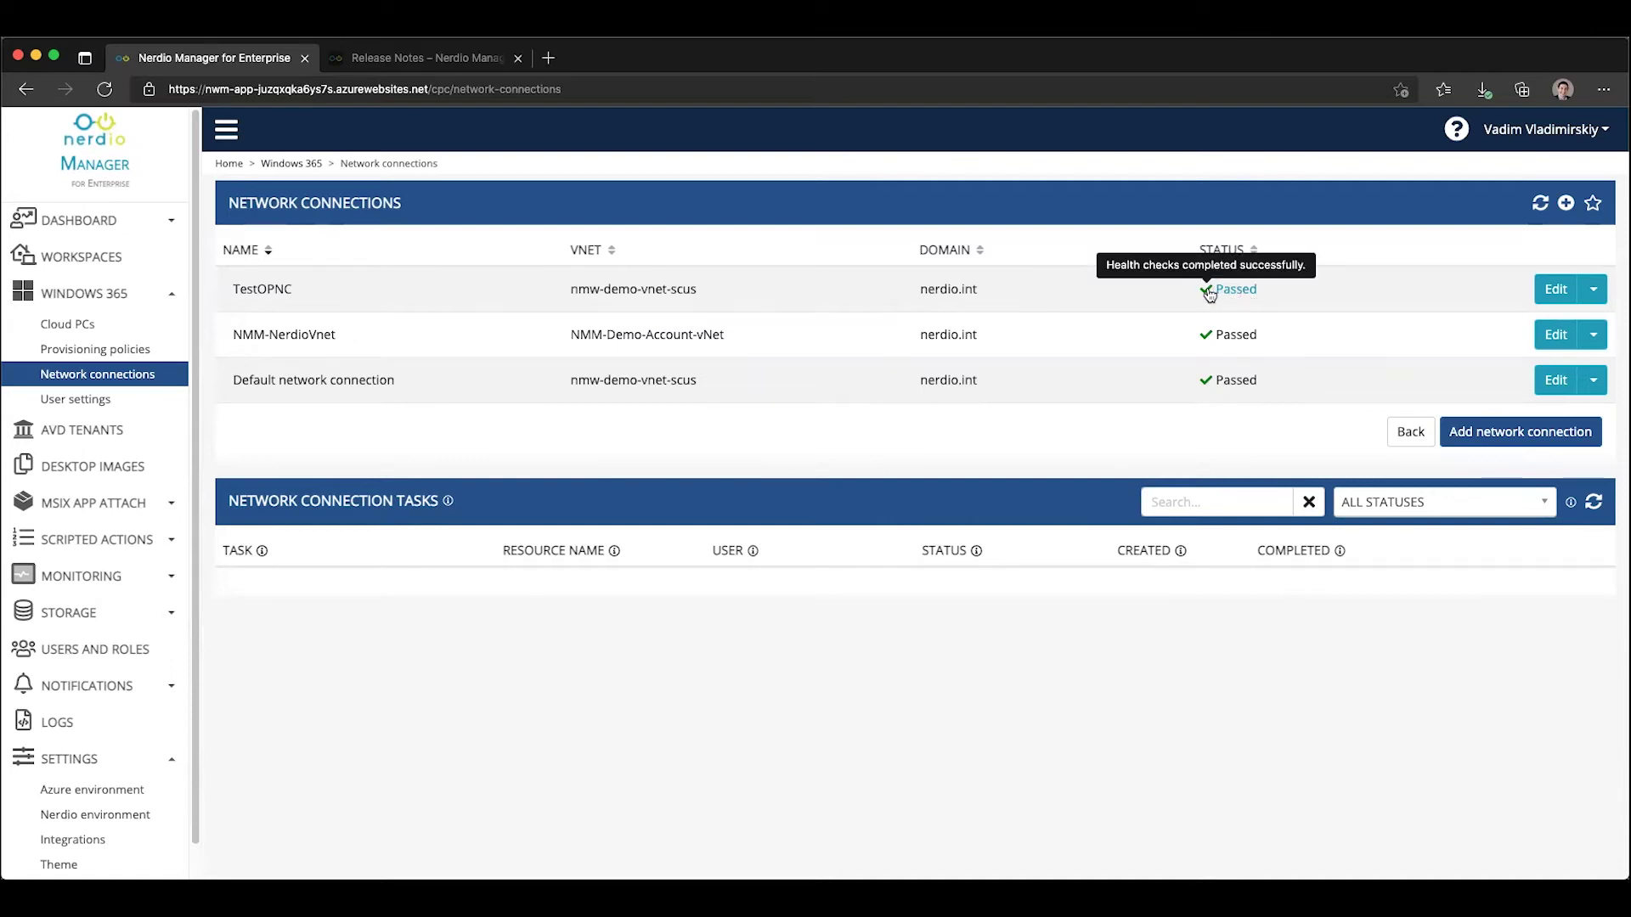
{"action": "mouse_move", "coordinate": [1231, 290]}
{"action": "left_click", "coordinate": [1224, 289]}
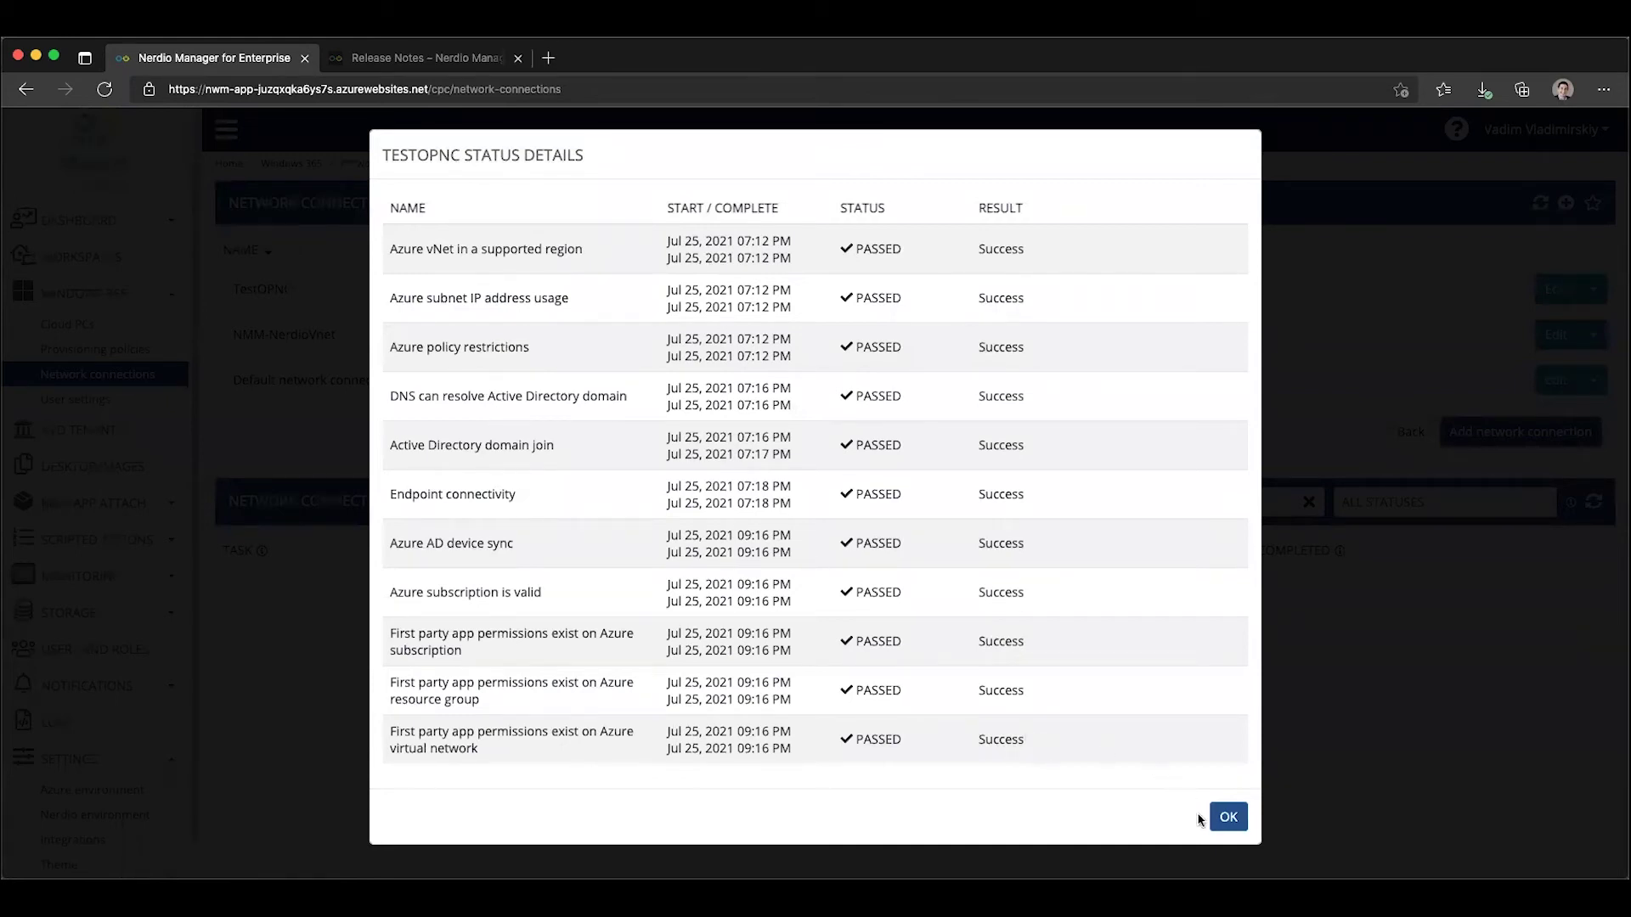
- Review TestOPNC's eleven passed health checks and close the results
{"action": "left_click", "coordinate": [1226, 817]}
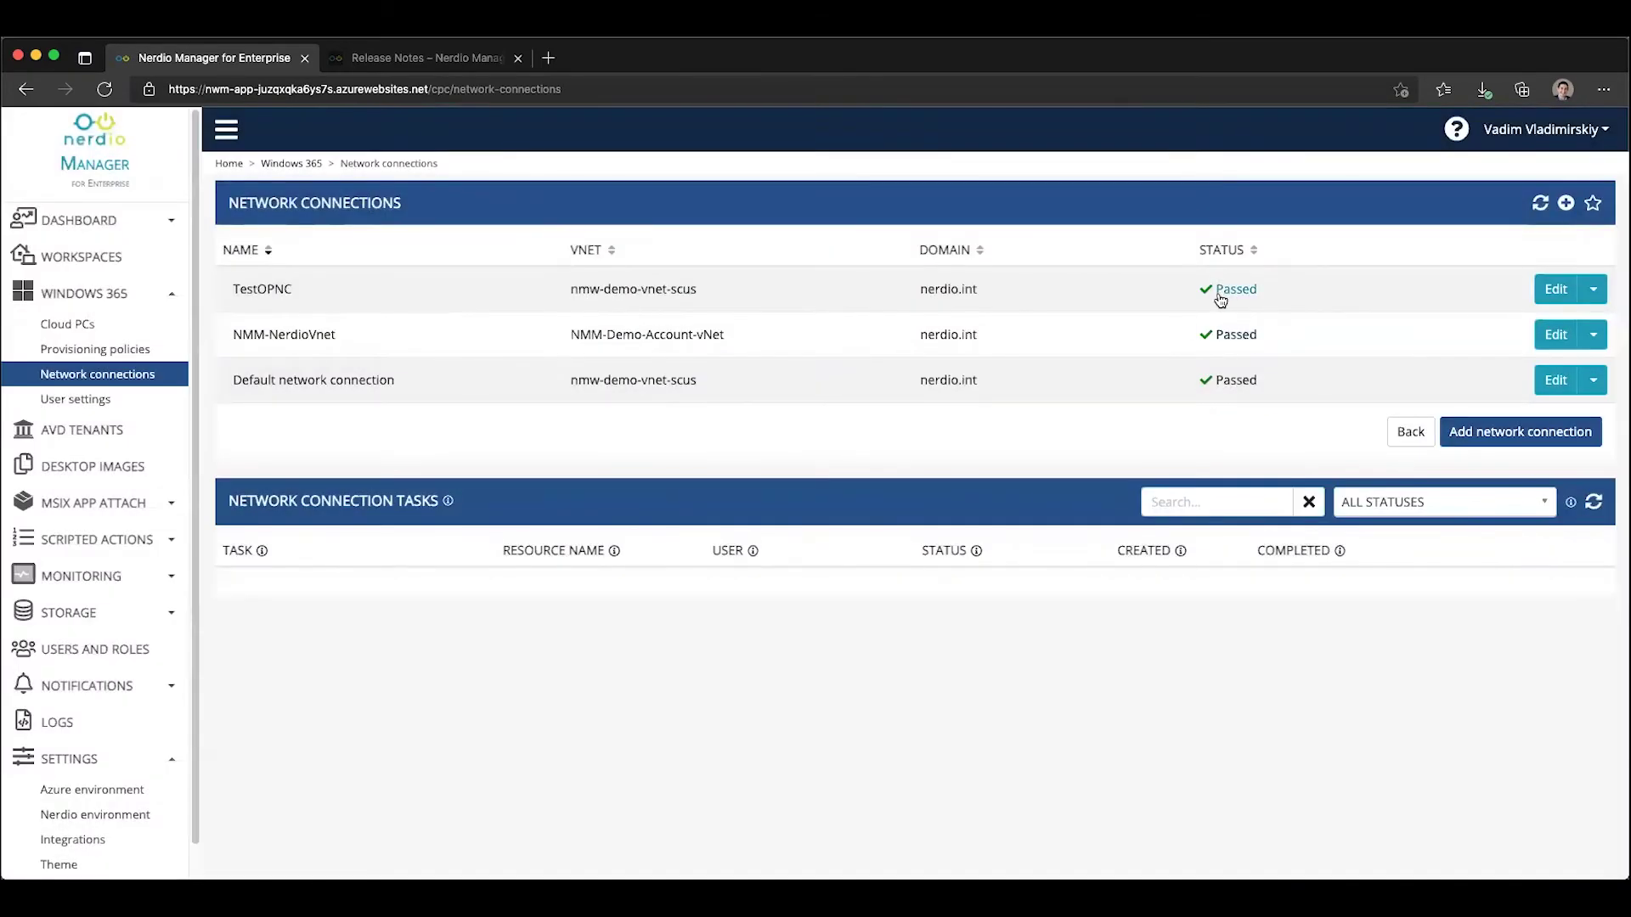
{"action": "left_click", "coordinate": [1233, 290]}
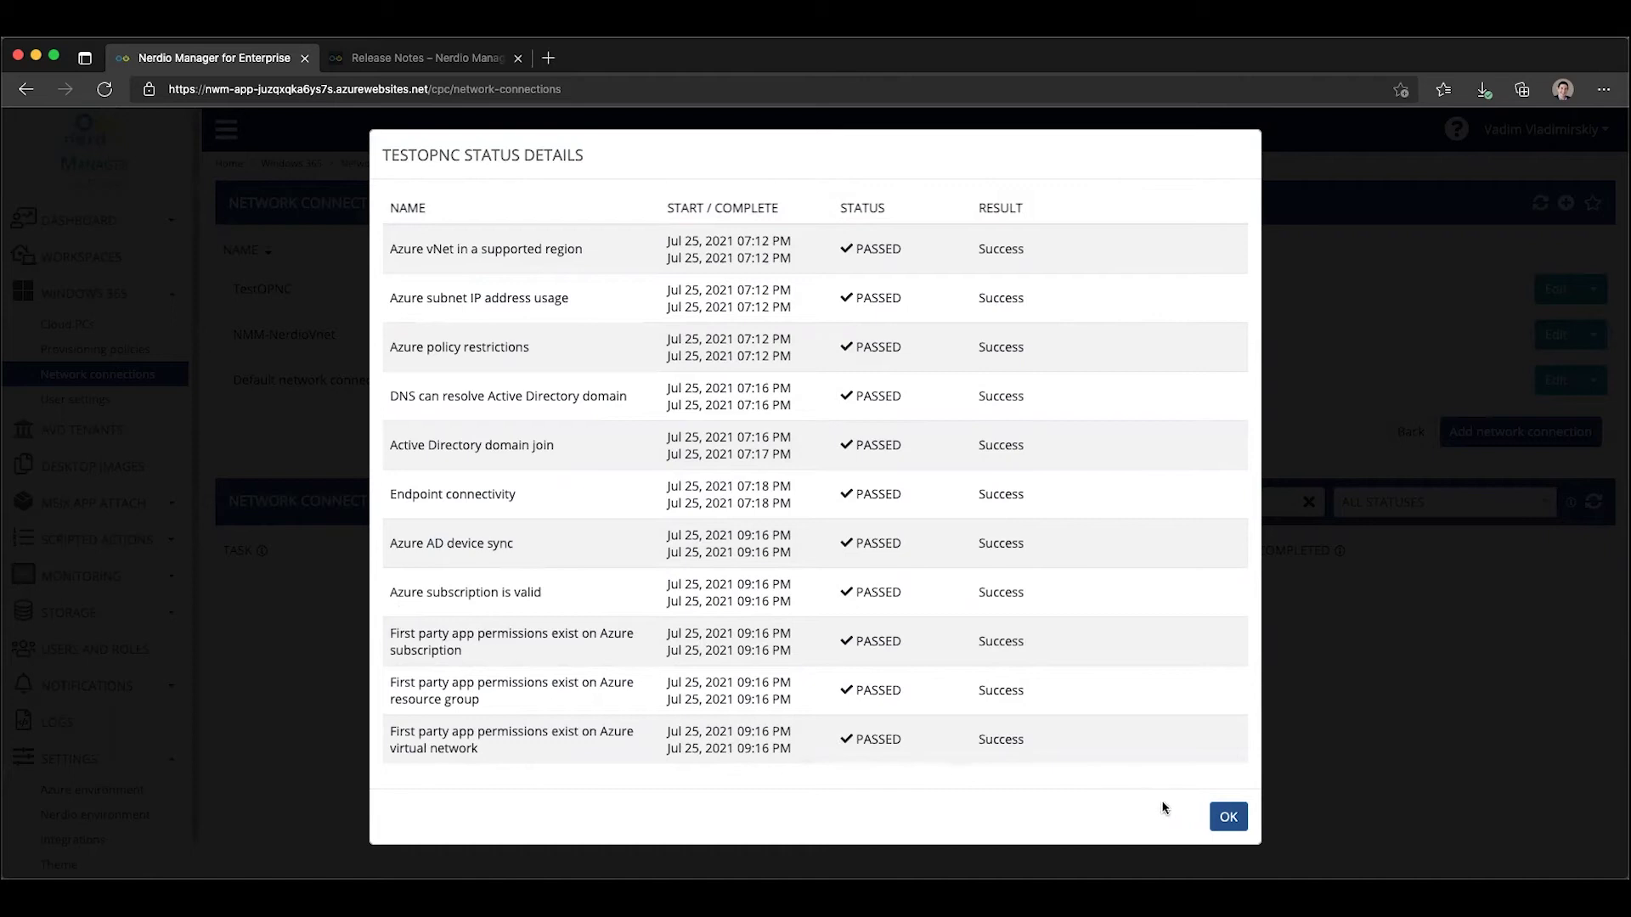
{"action": "left_click", "coordinate": [1226, 817]}
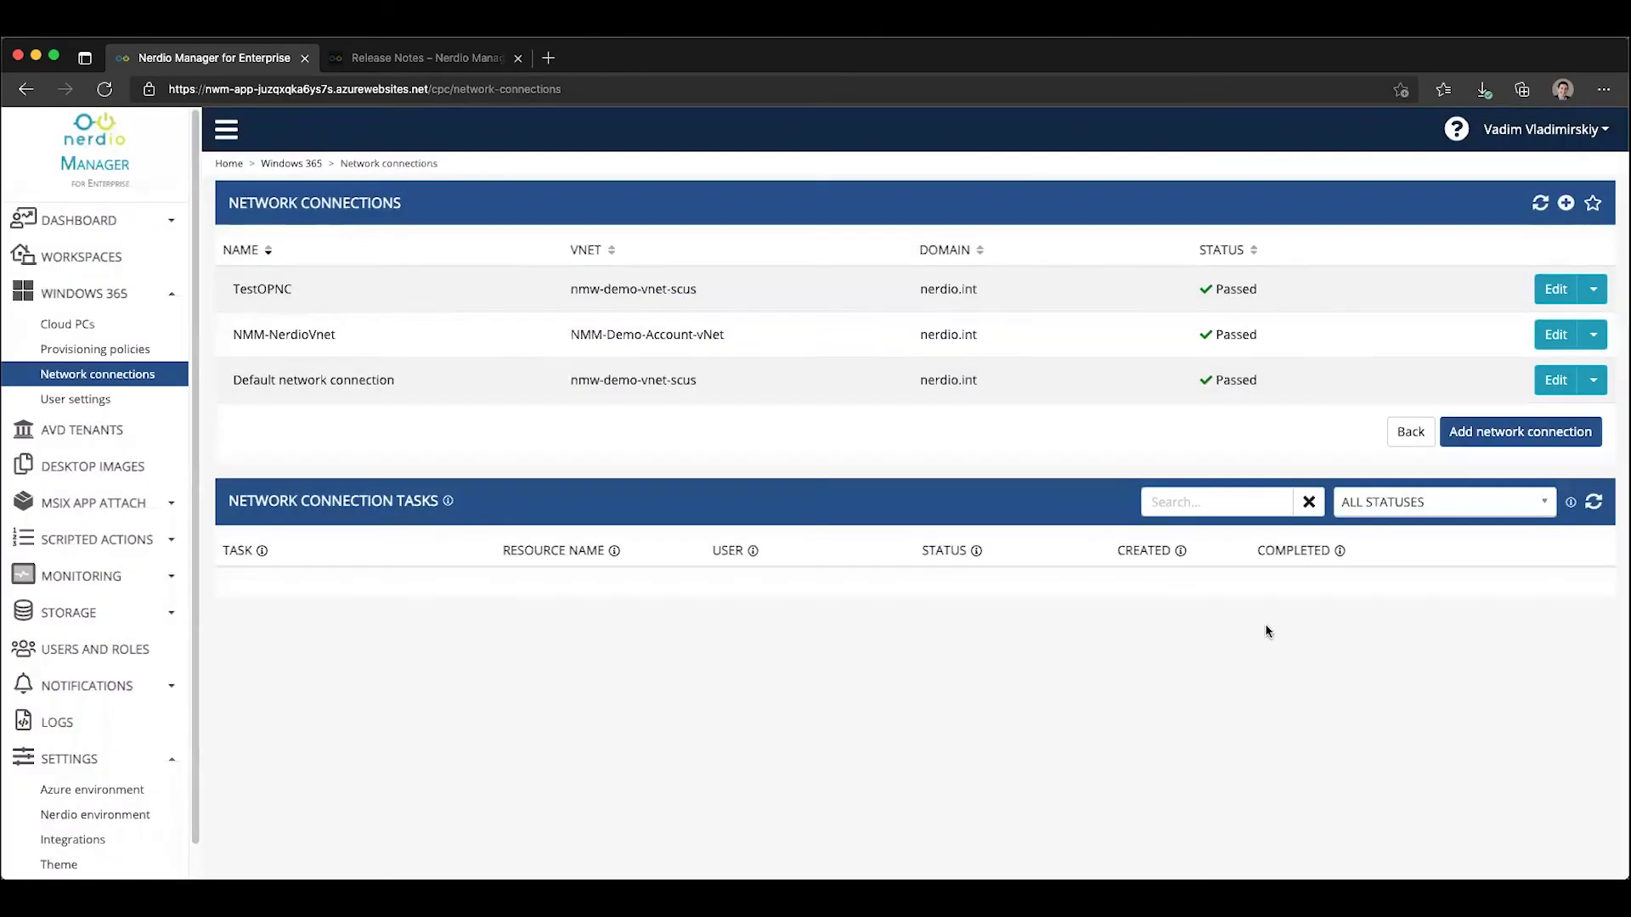
- Look over TestOPNC's connection settings and cancel without saving changes
{"action": "left_click", "coordinate": [1547, 296]}
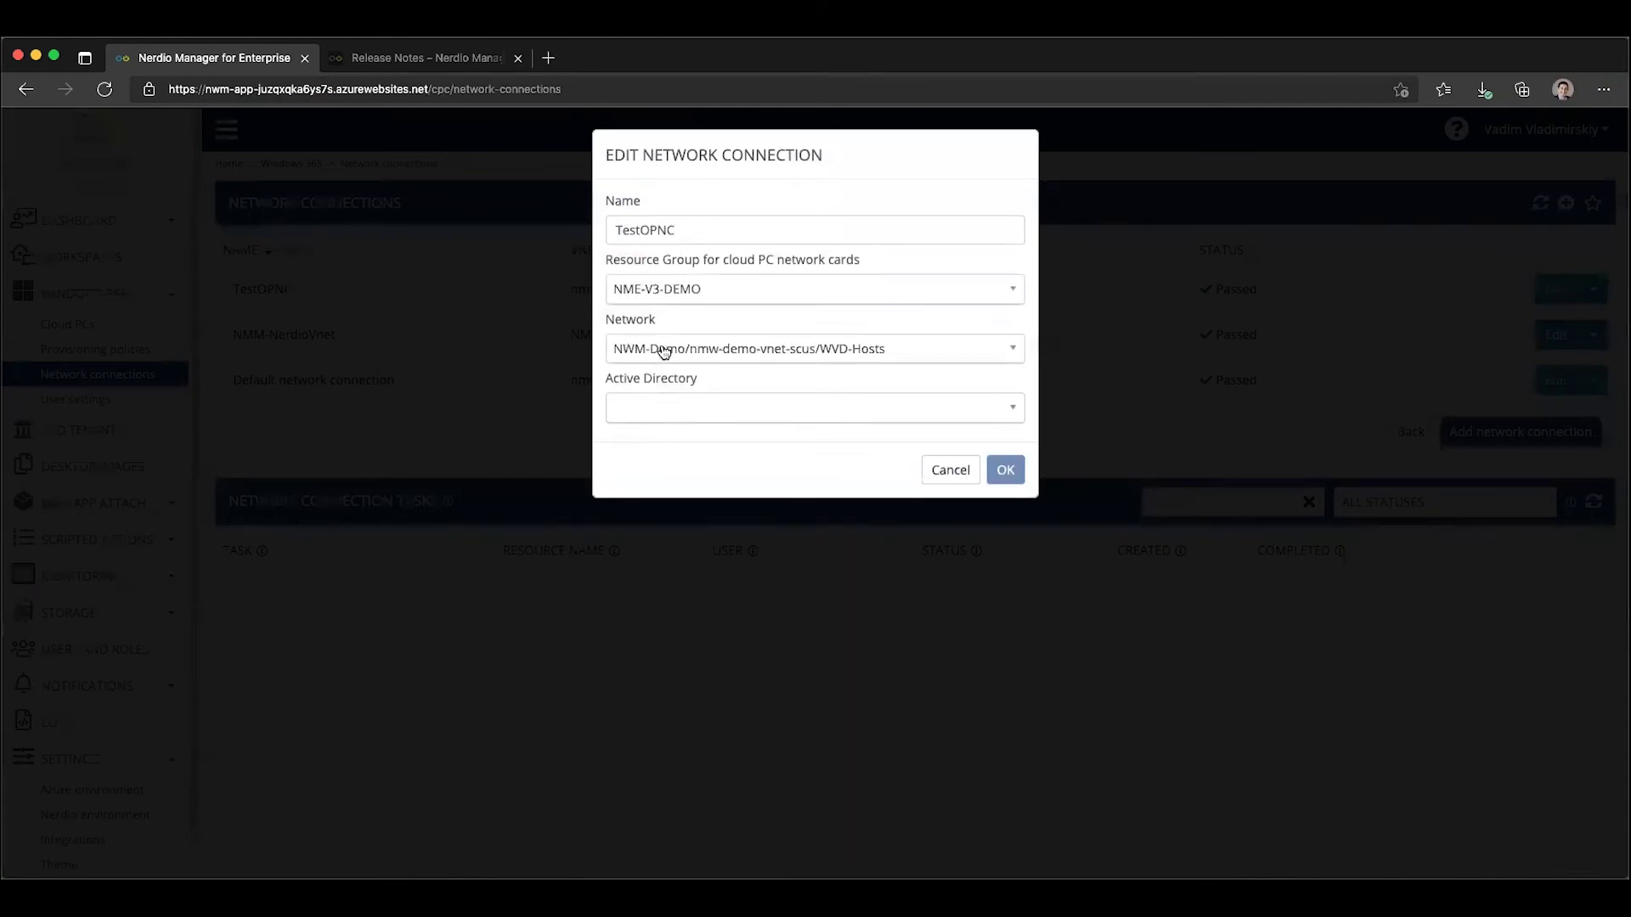
{"action": "left_click", "coordinate": [927, 469]}
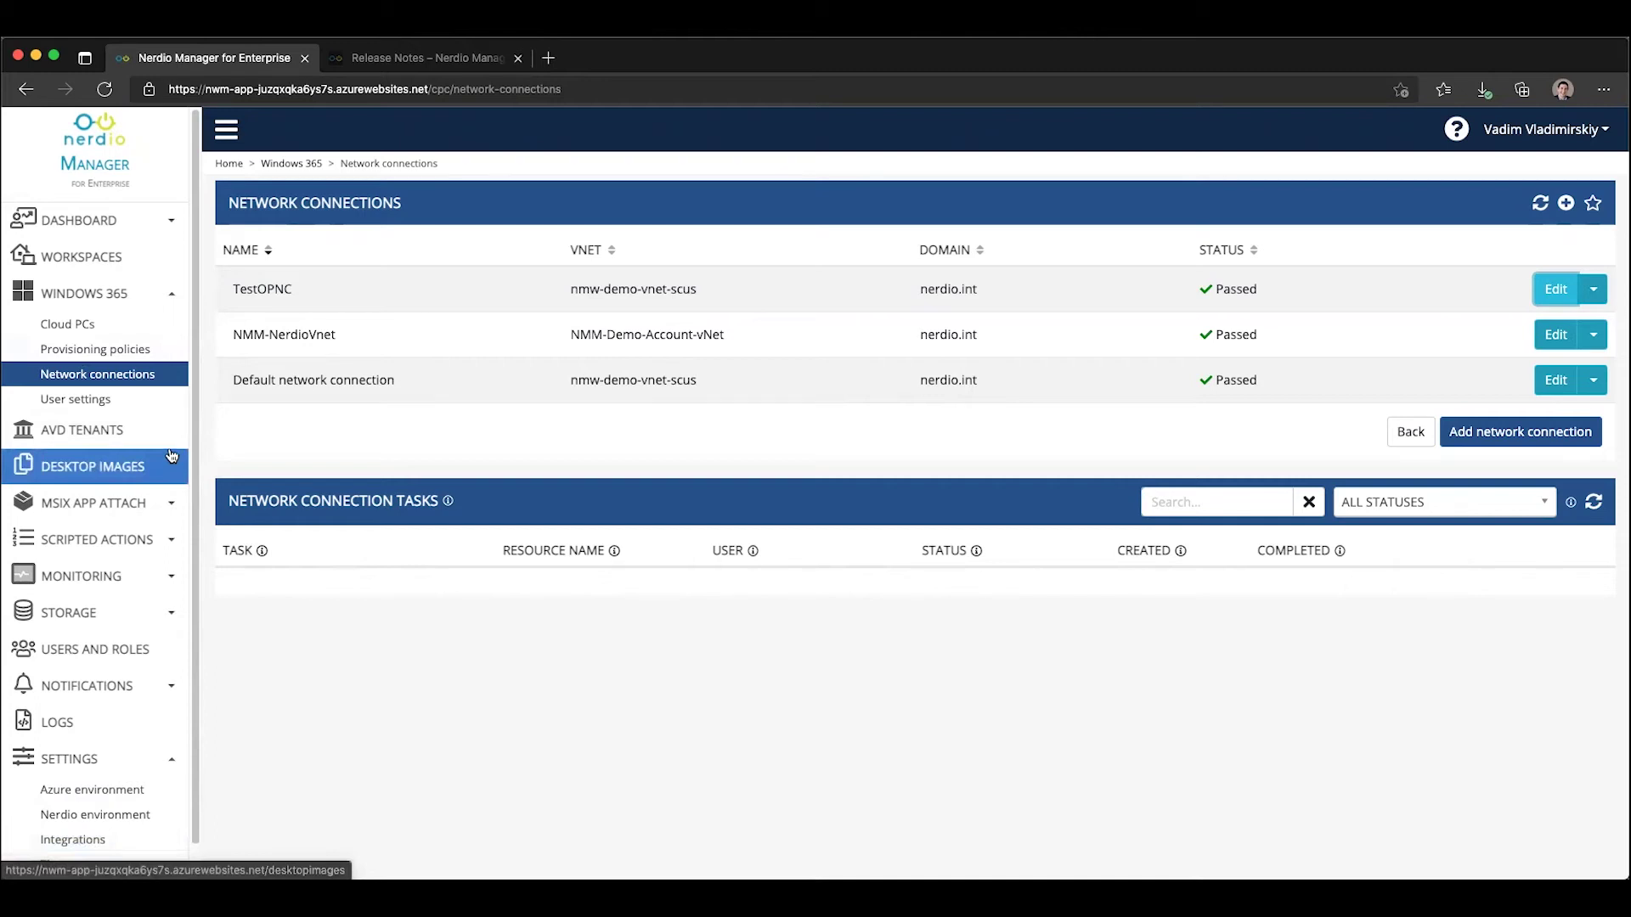
- Go to Windows 365 > Provisioning policies in the sidebar
{"action": "left_click", "coordinate": [114, 355]}
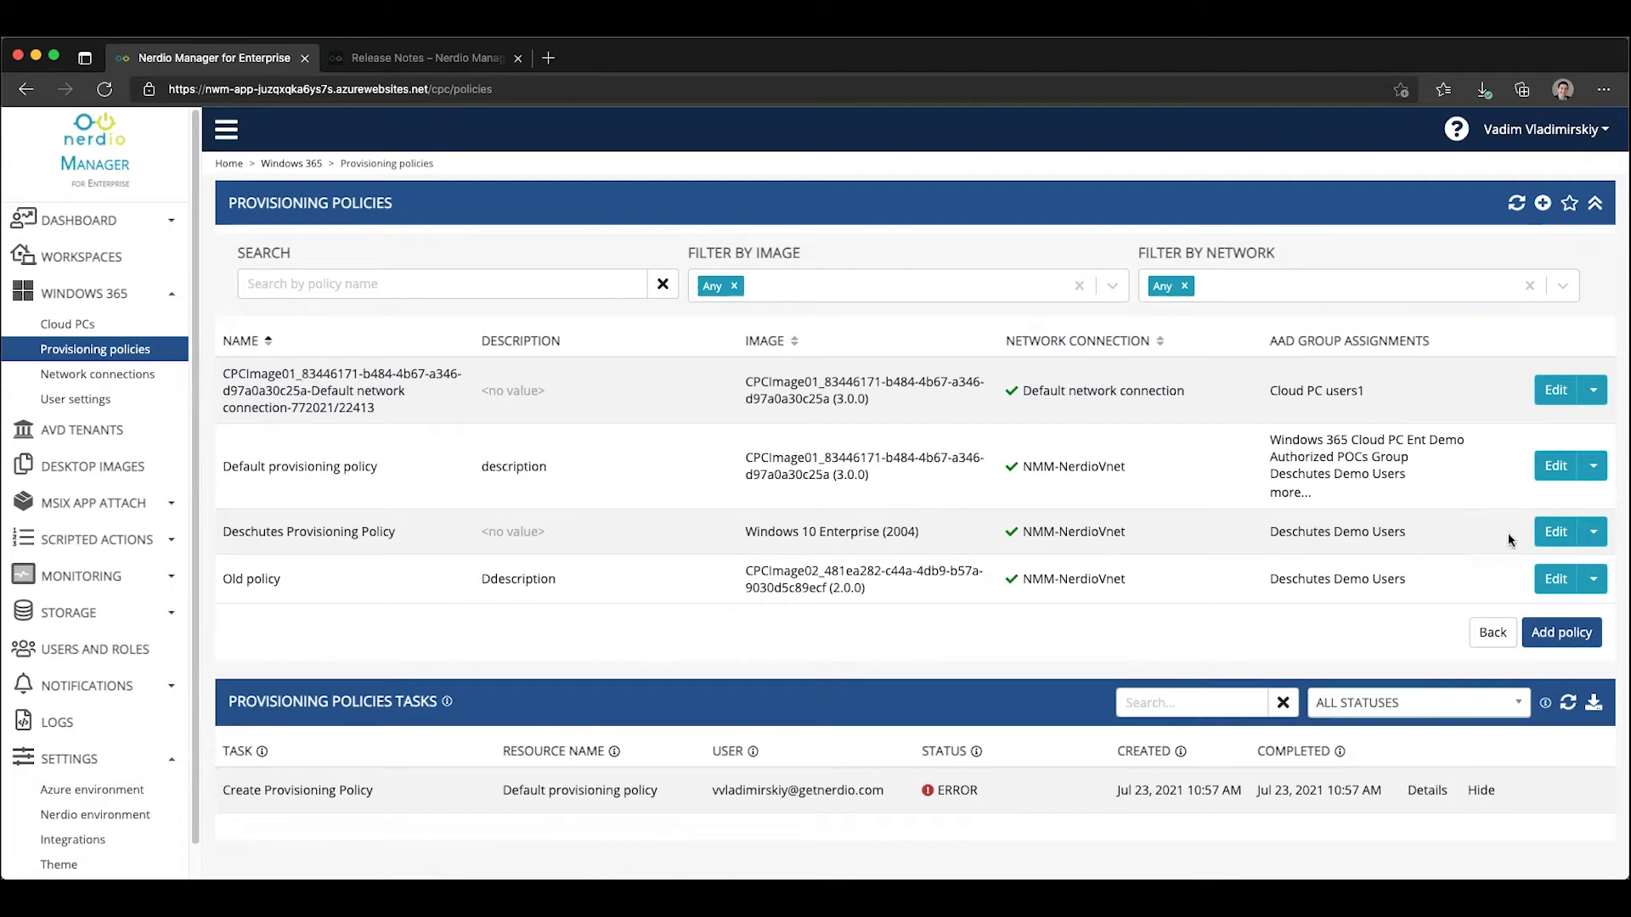
- Start a new provisioning policy, visit its Name and Description fields, and list the Cloud PC images
{"action": "left_click", "coordinate": [1558, 634]}
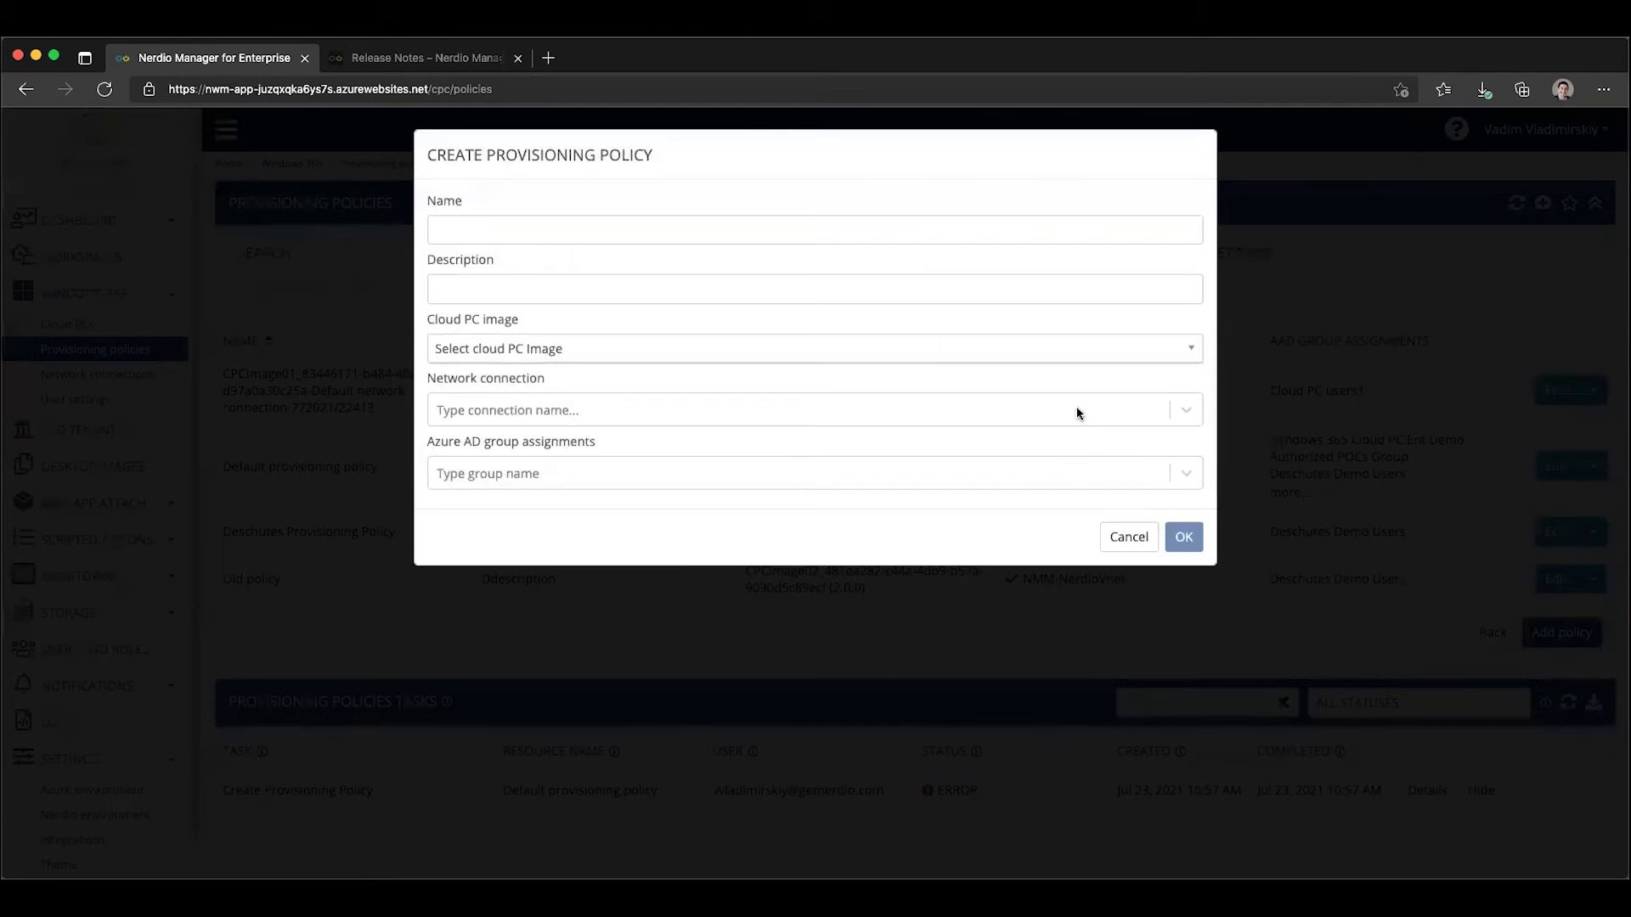
{"action": "left_click", "coordinate": [519, 231]}
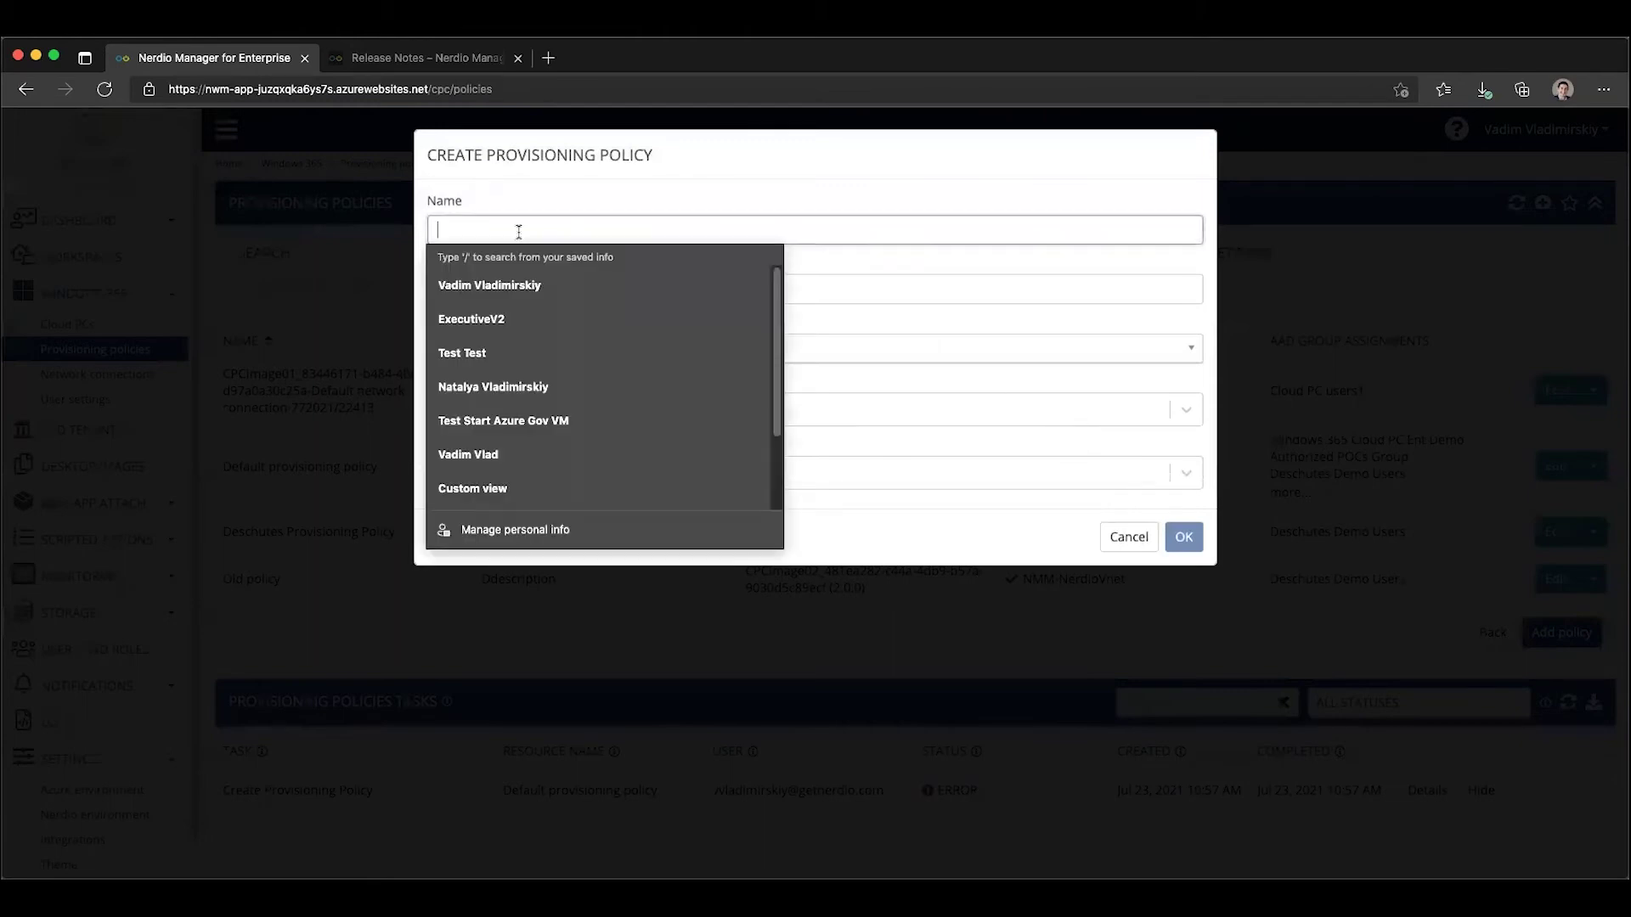
{"action": "left_click", "coordinate": [943, 280]}
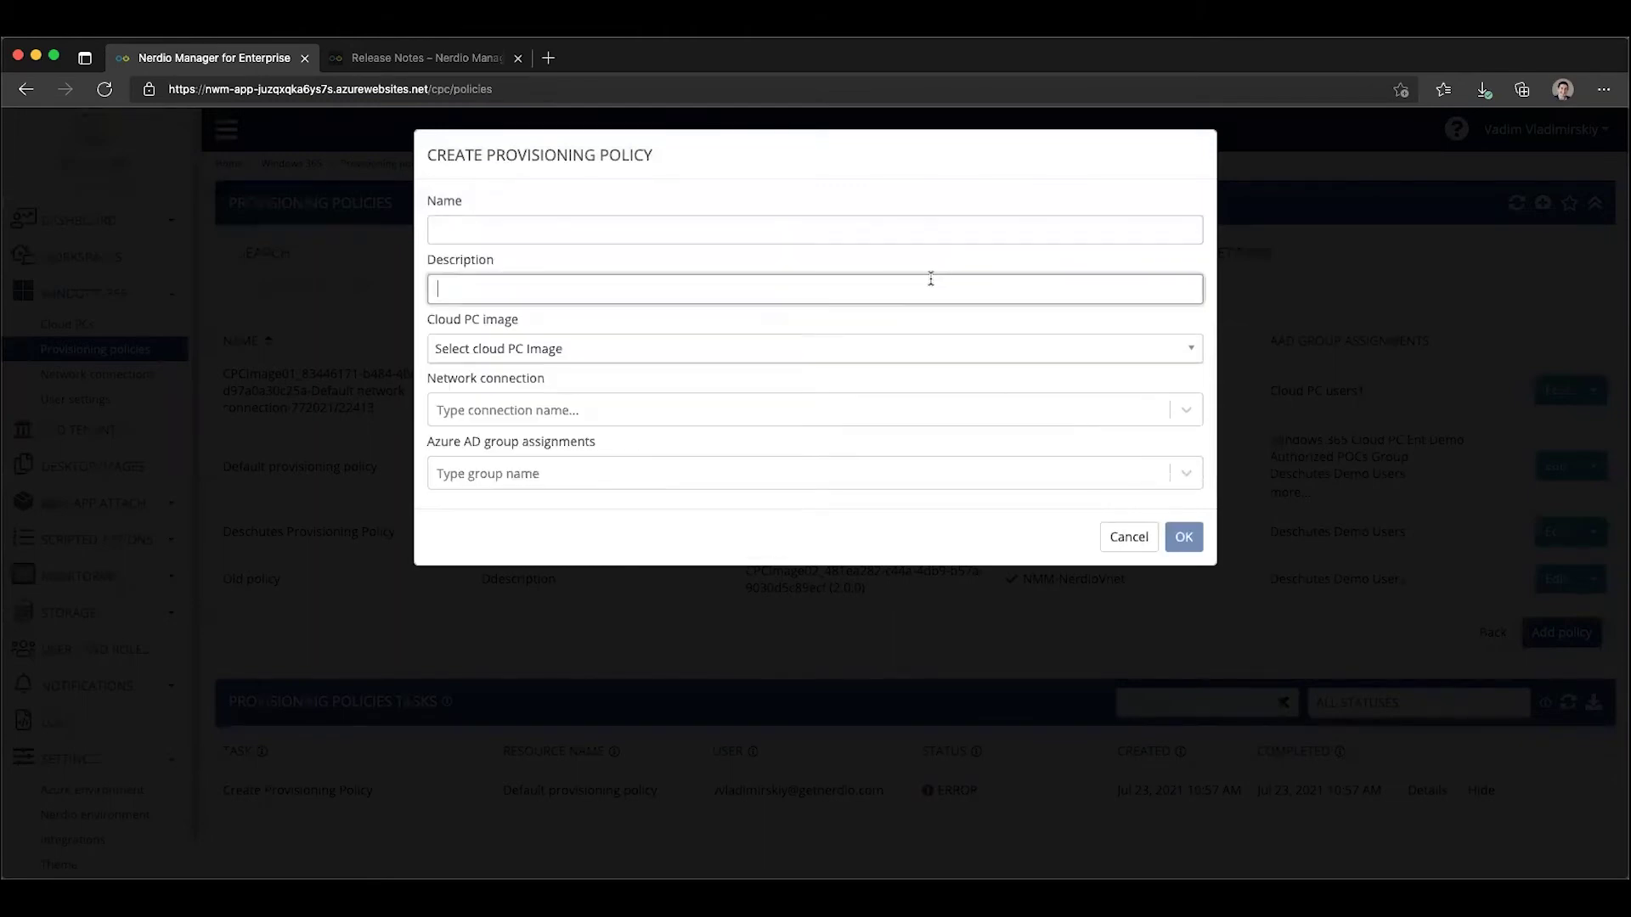
{"action": "left_click", "coordinate": [496, 349]}
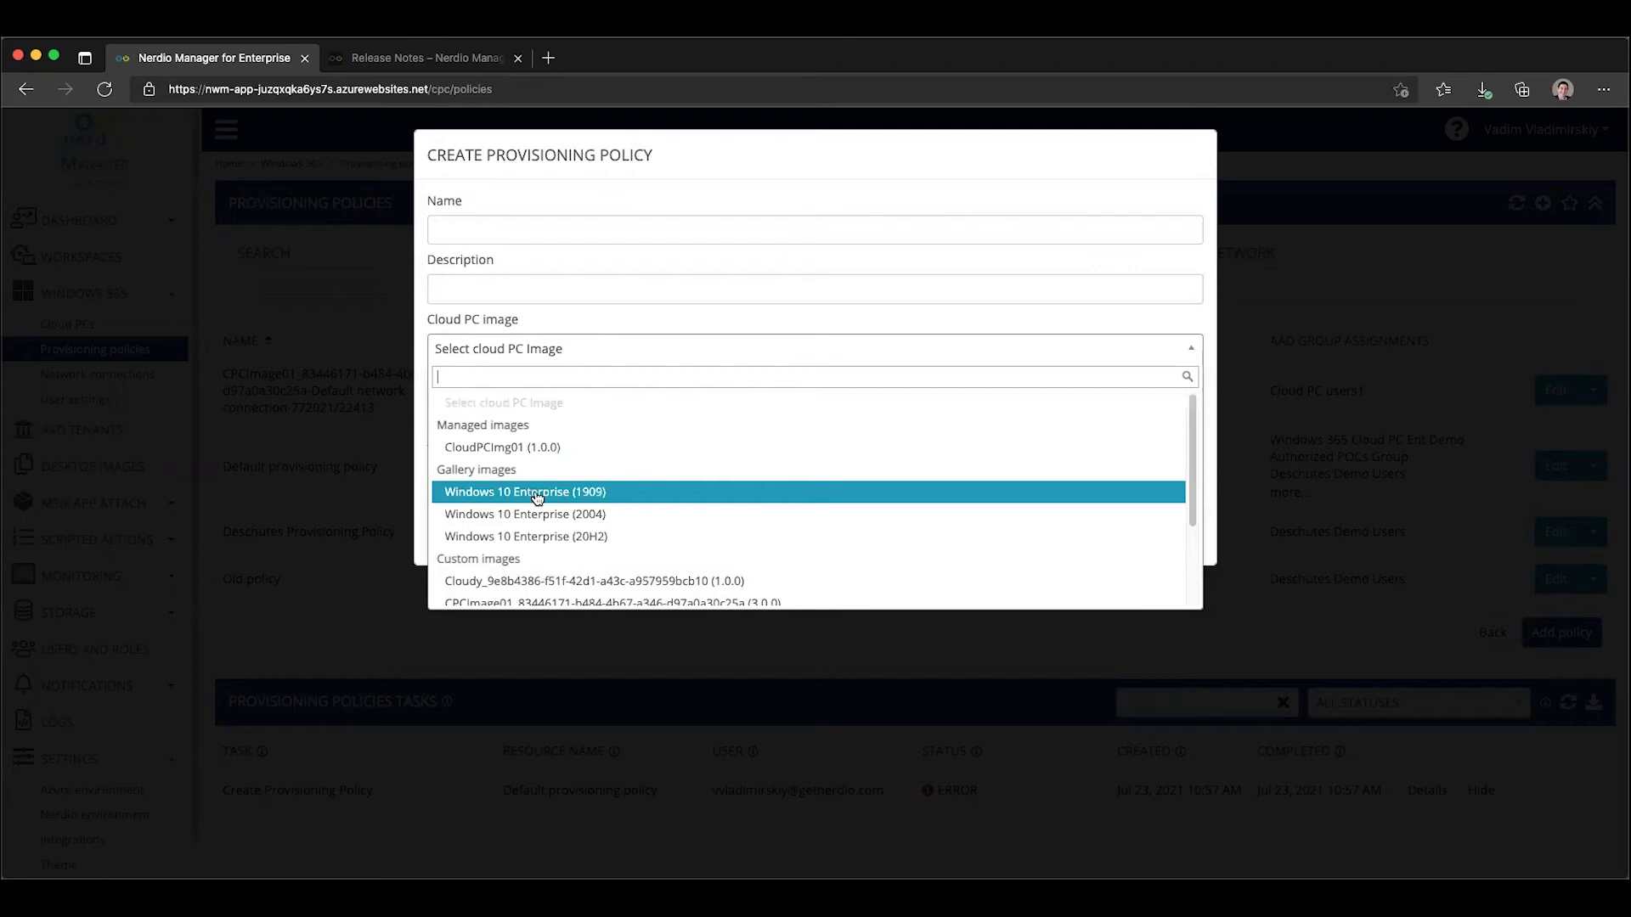
{"action": "scroll", "coordinate": [529, 509], "scroll_direction": "down", "scroll_amount": 3}
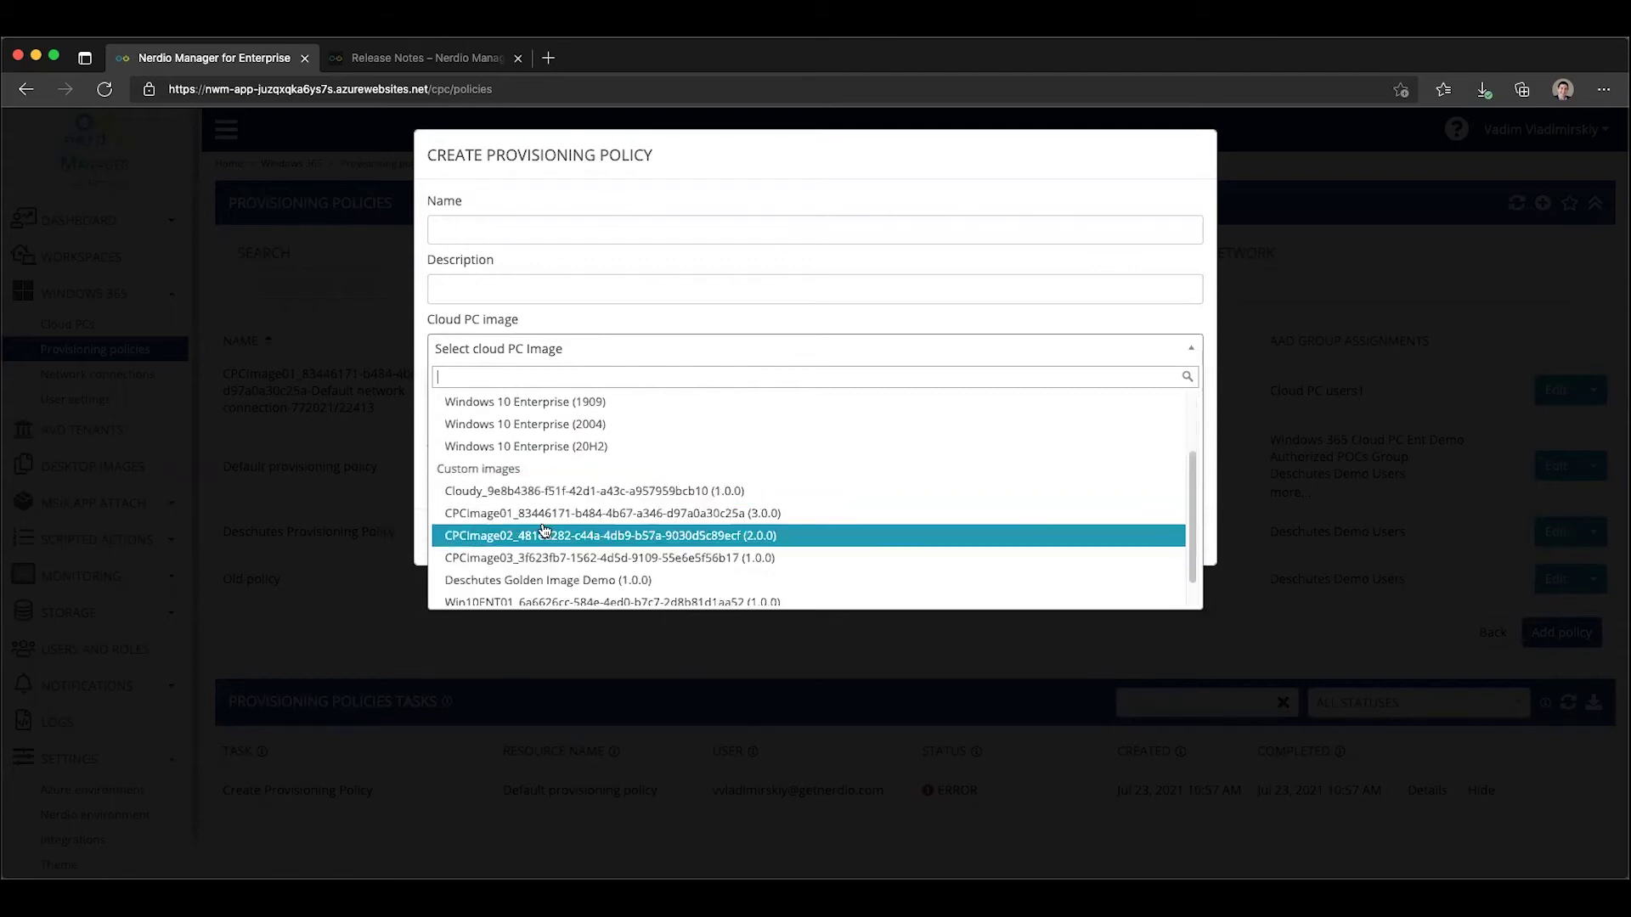
{"action": "scroll", "coordinate": [516, 483], "scroll_direction": "down", "scroll_amount": 1}
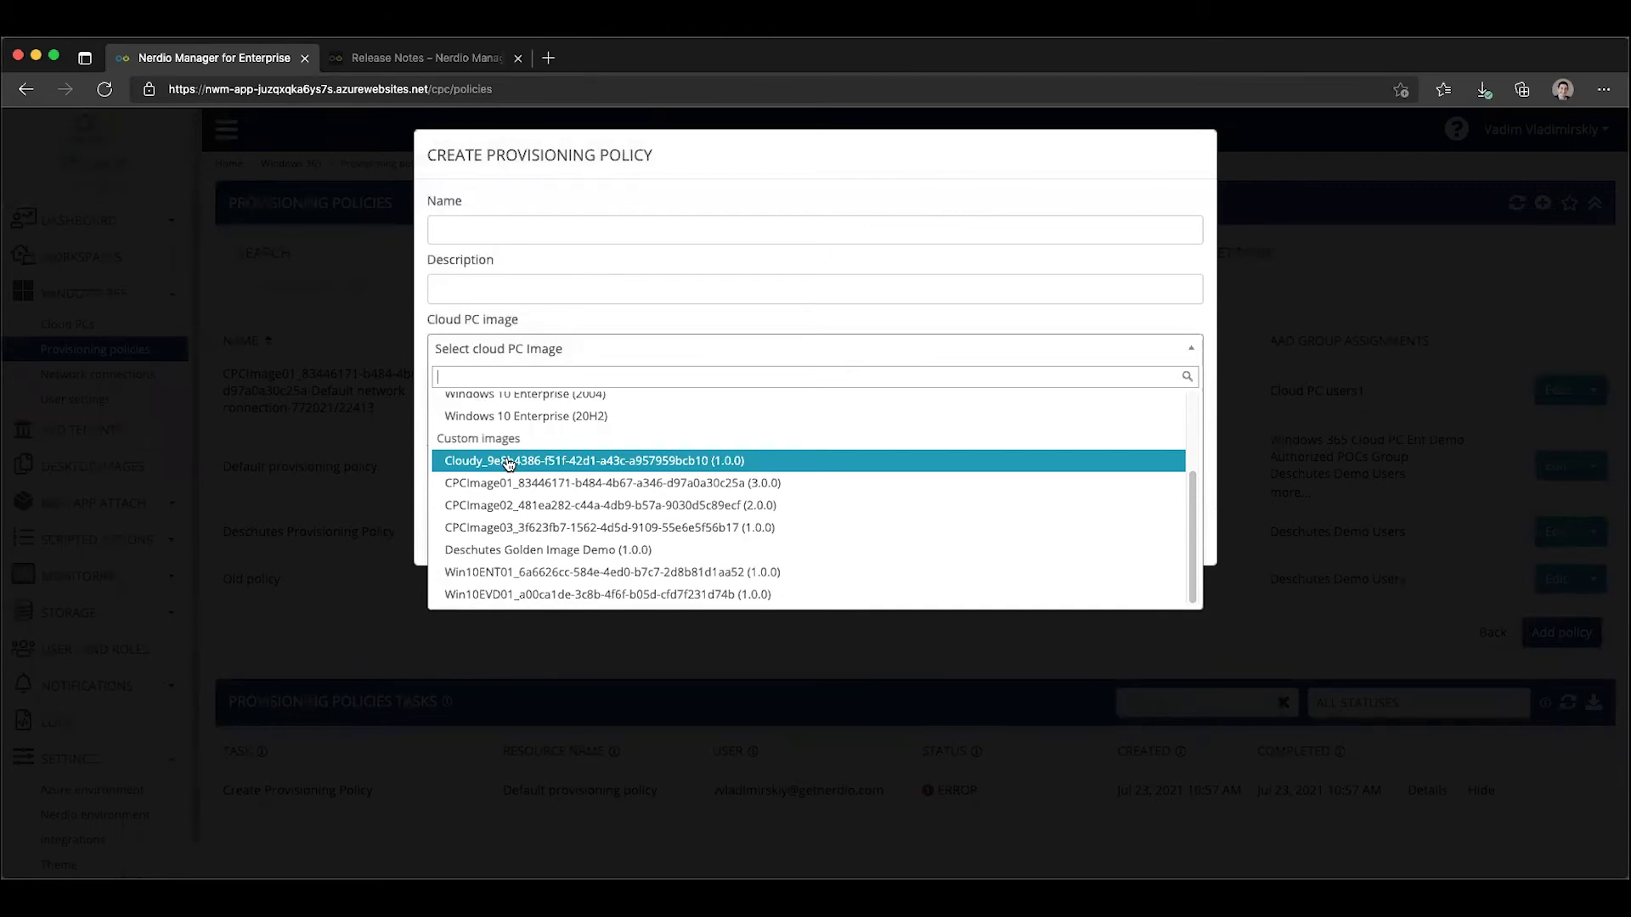
{"action": "scroll", "coordinate": [519, 492], "scroll_direction": "up", "scroll_amount": 4}
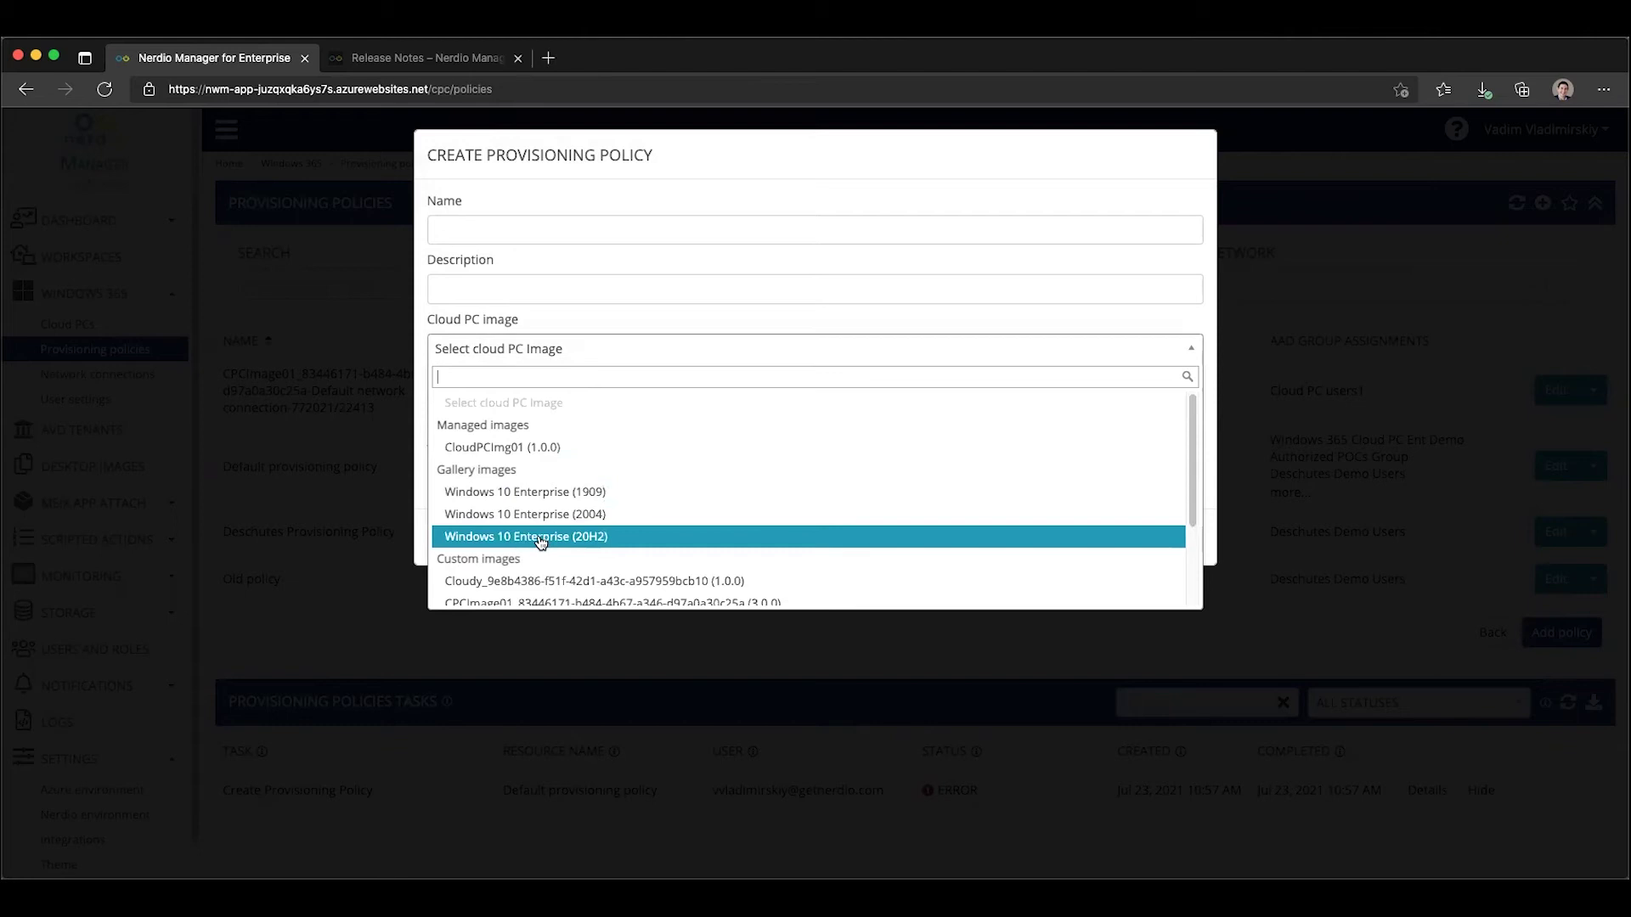
- Pick Windows 10 Enterprise (20H2) as the image and Default network connection as the network
{"action": "left_click", "coordinate": [542, 542]}
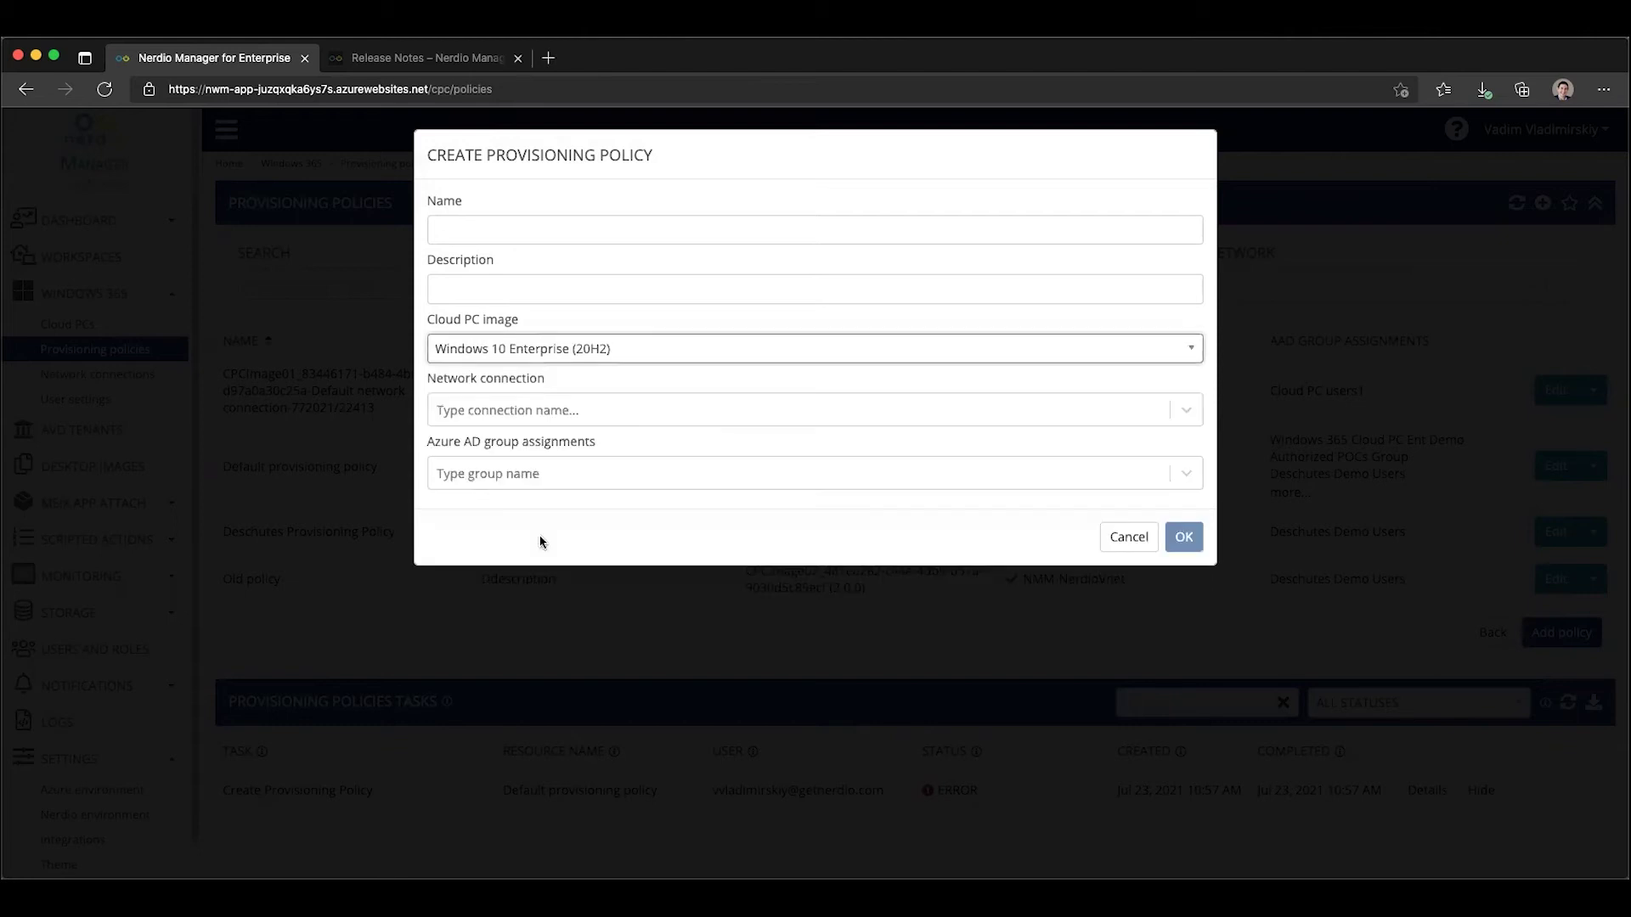
{"action": "left_click", "coordinate": [483, 415]}
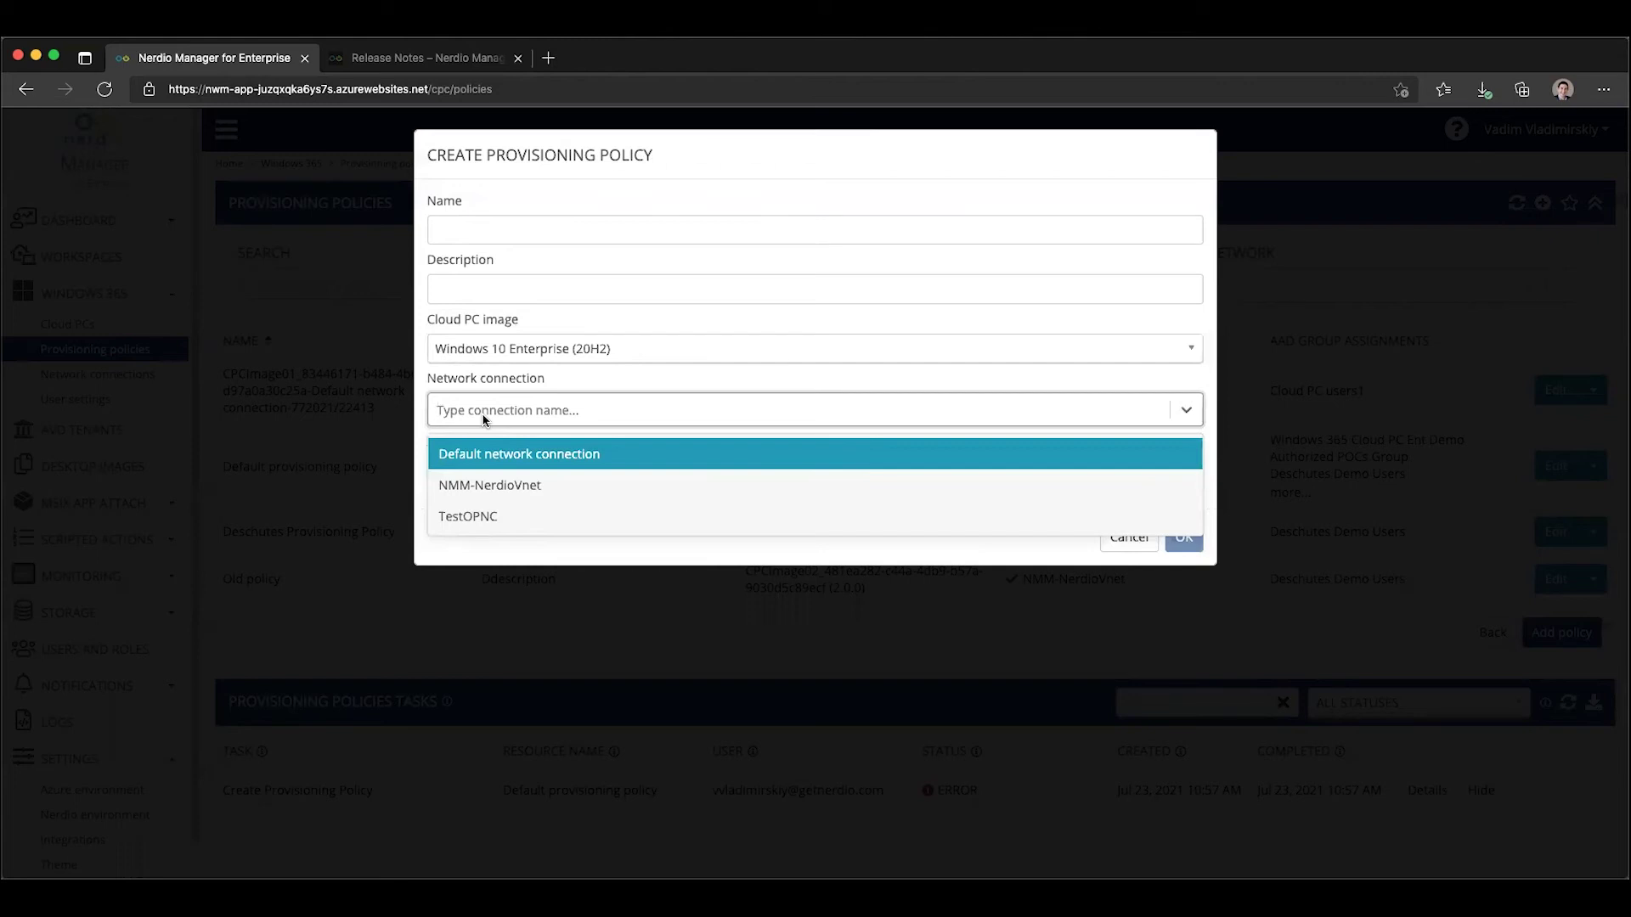
{"action": "left_click", "coordinate": [486, 463]}
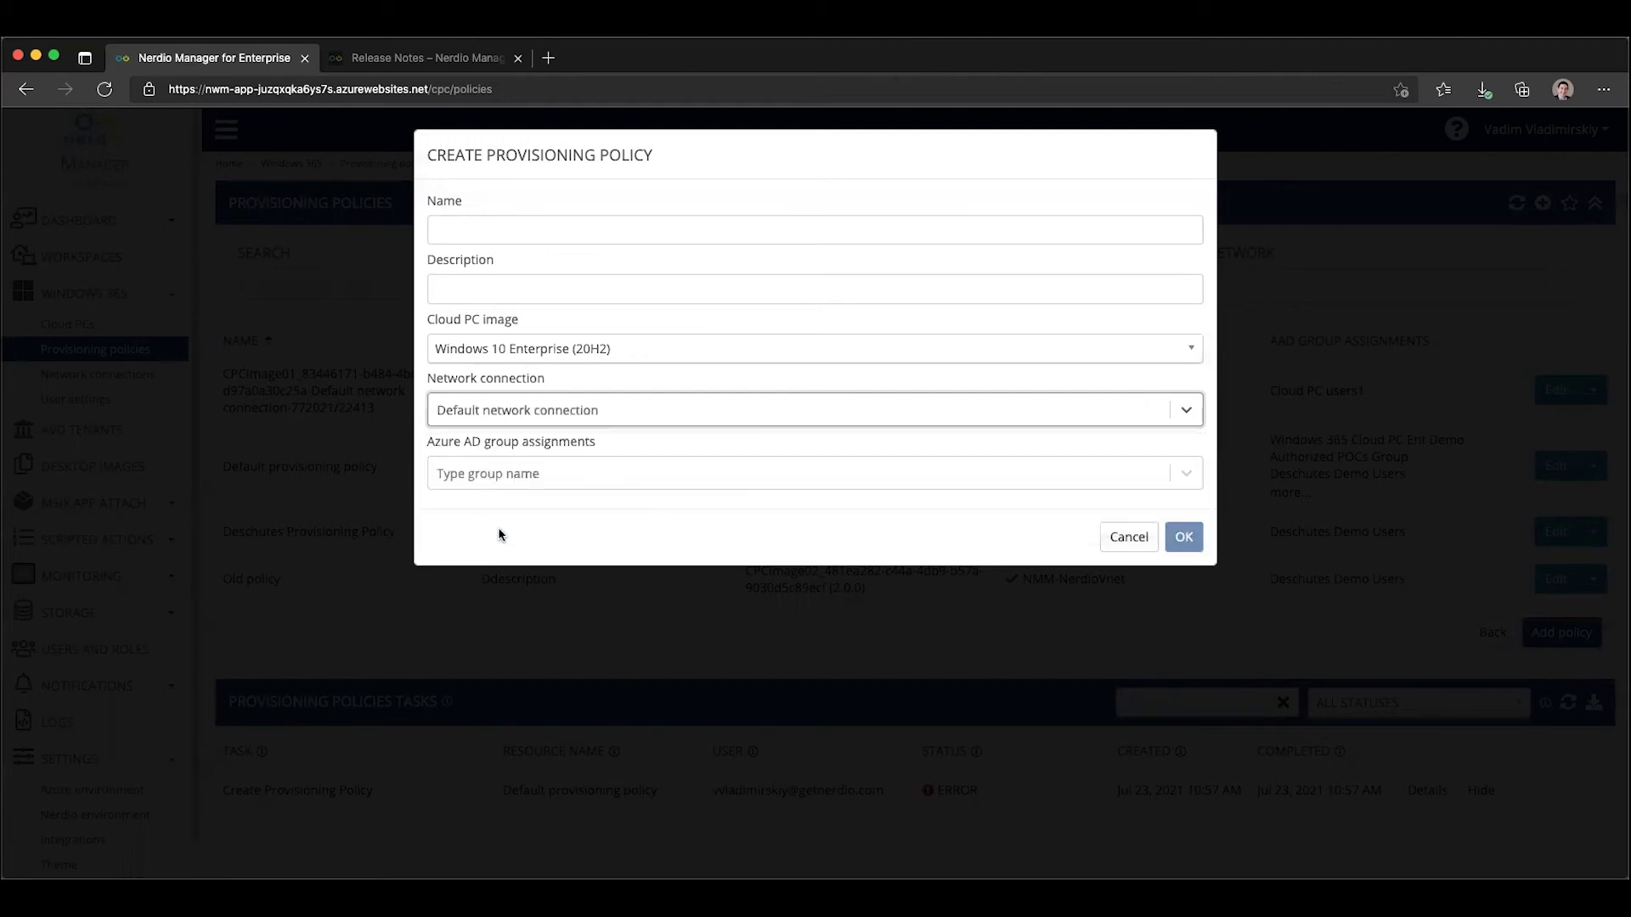
- Assign the Deschutes Demo Users group, then cancel the new policy without creating it
{"action": "left_click", "coordinate": [488, 474]}
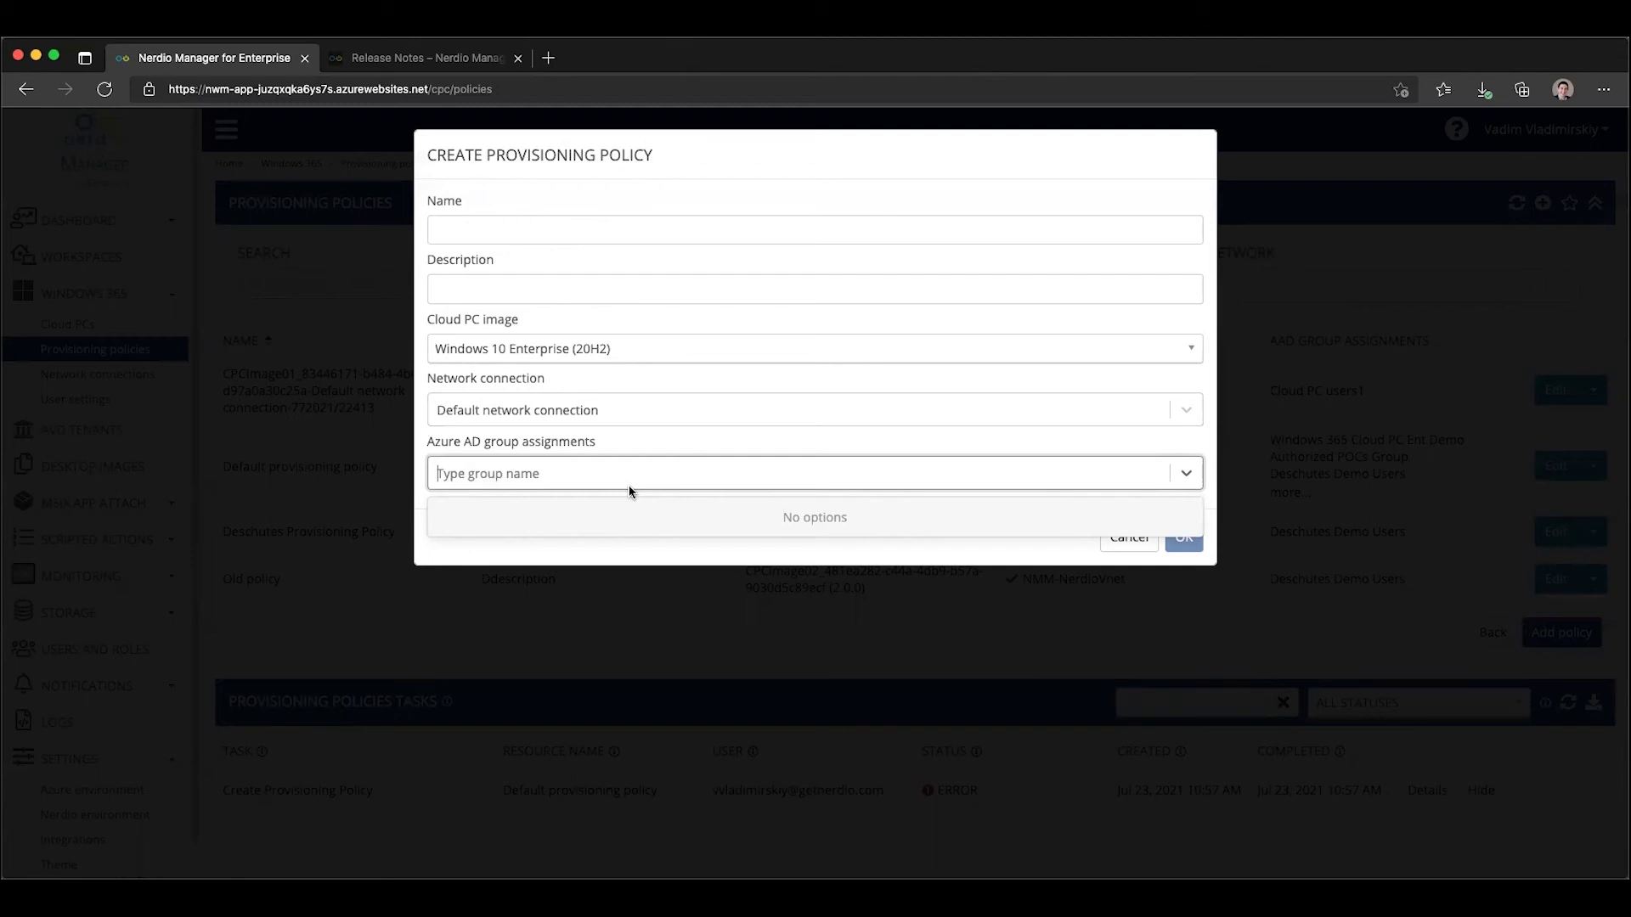
{"action": "type", "text": "desch"}
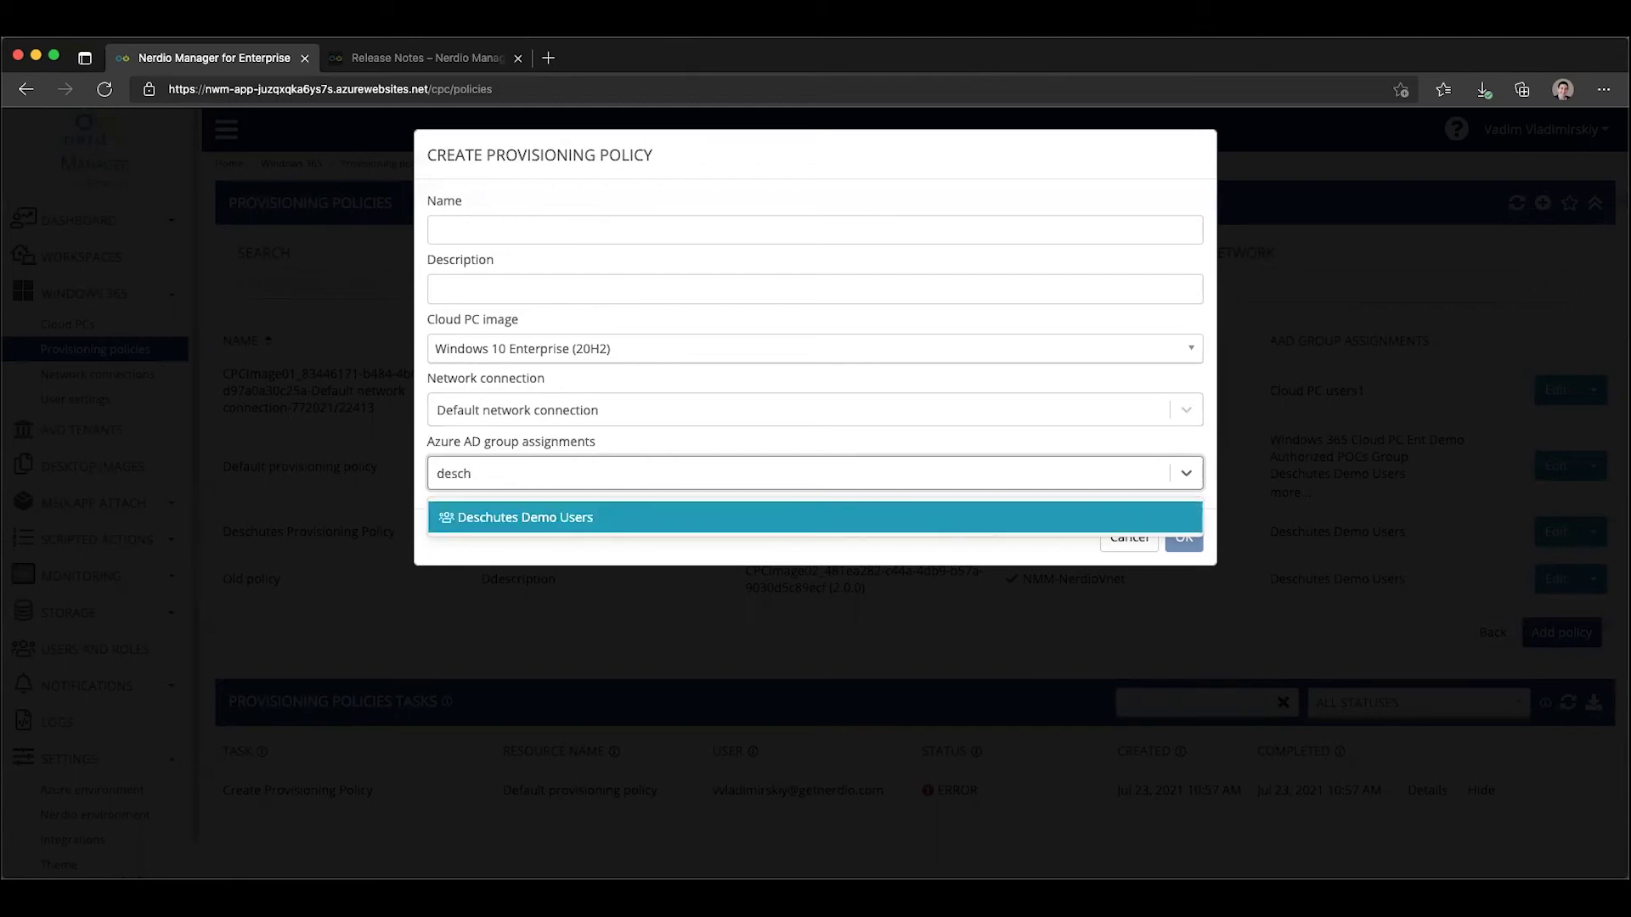
{"action": "left_click", "coordinate": [532, 517]}
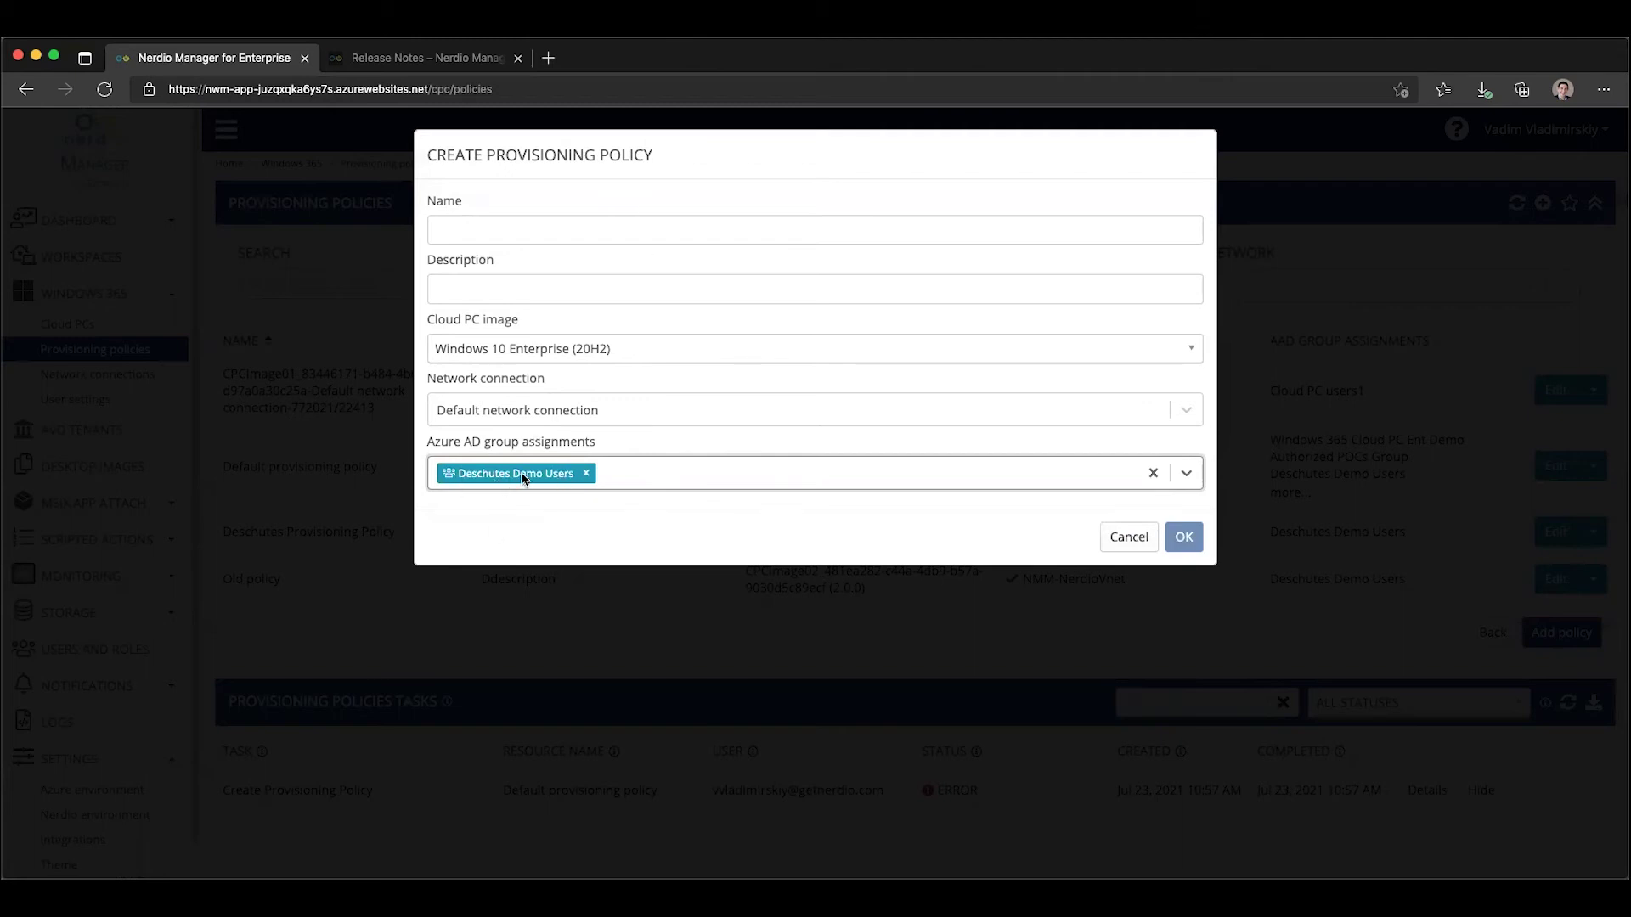
{"action": "left_click", "coordinate": [717, 473]}
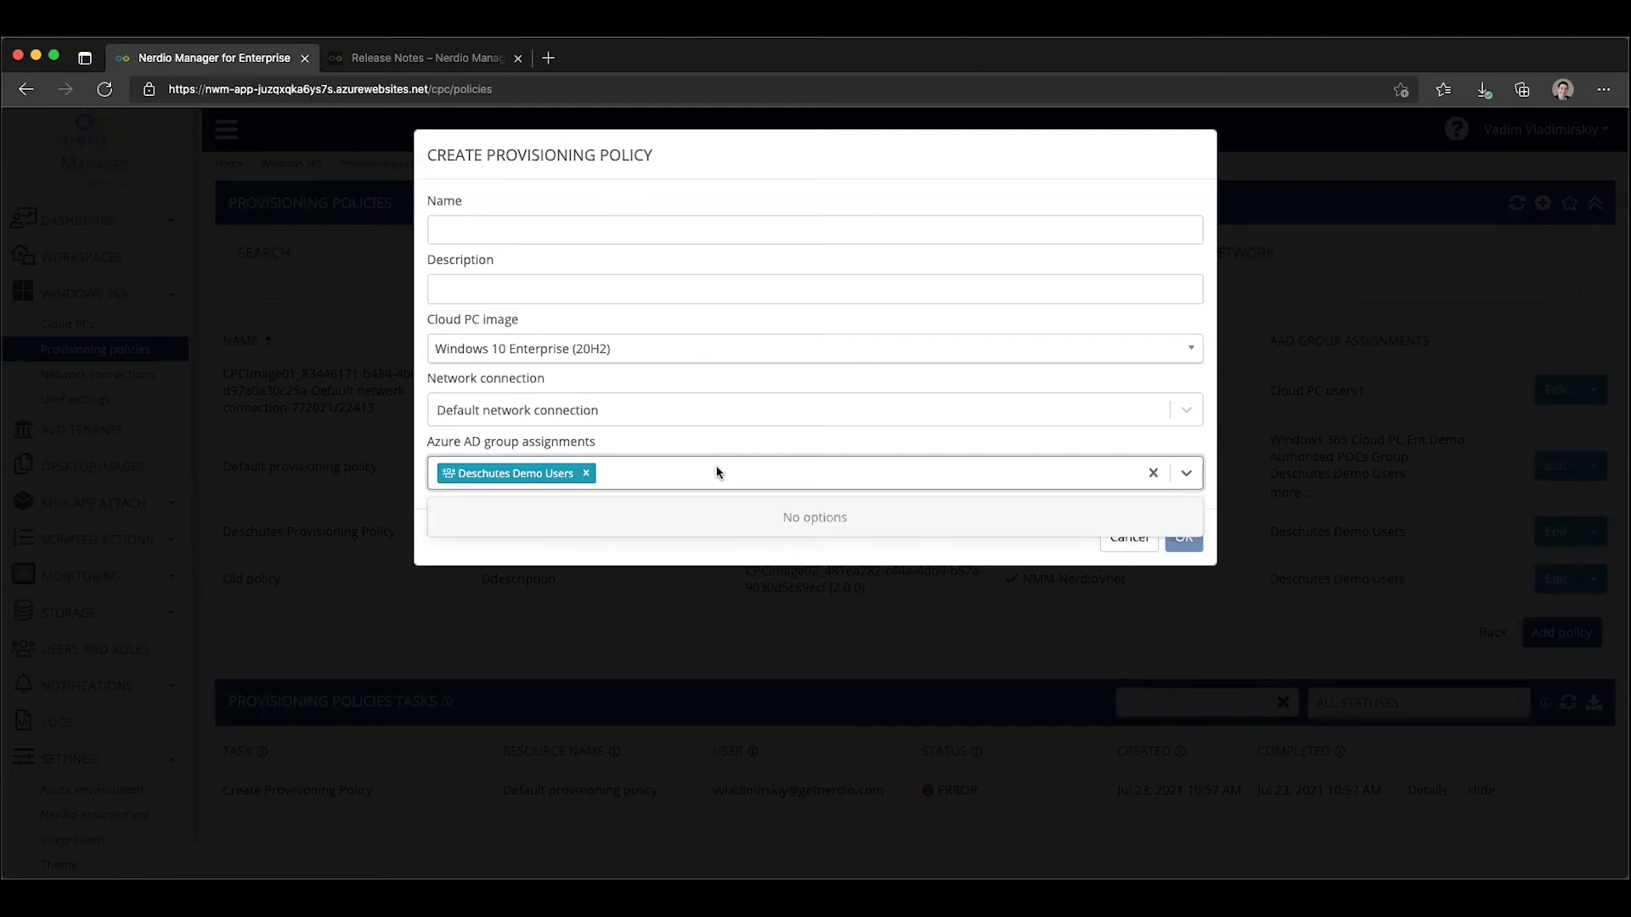
{"action": "left_click", "coordinate": [714, 550]}
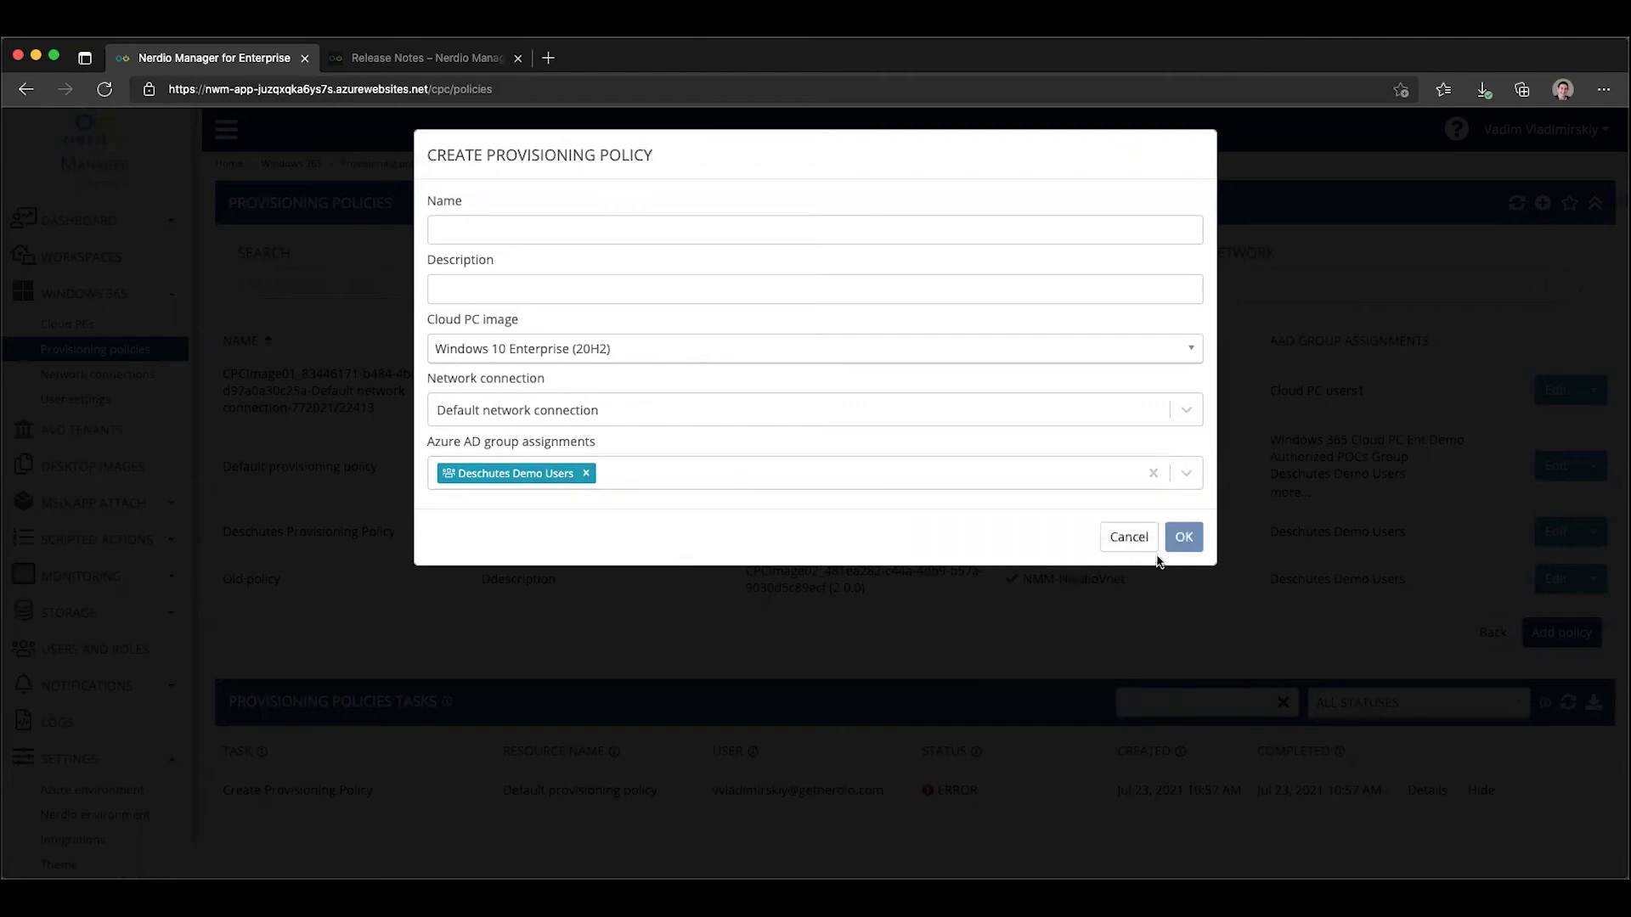
{"action": "left_click", "coordinate": [1129, 537]}
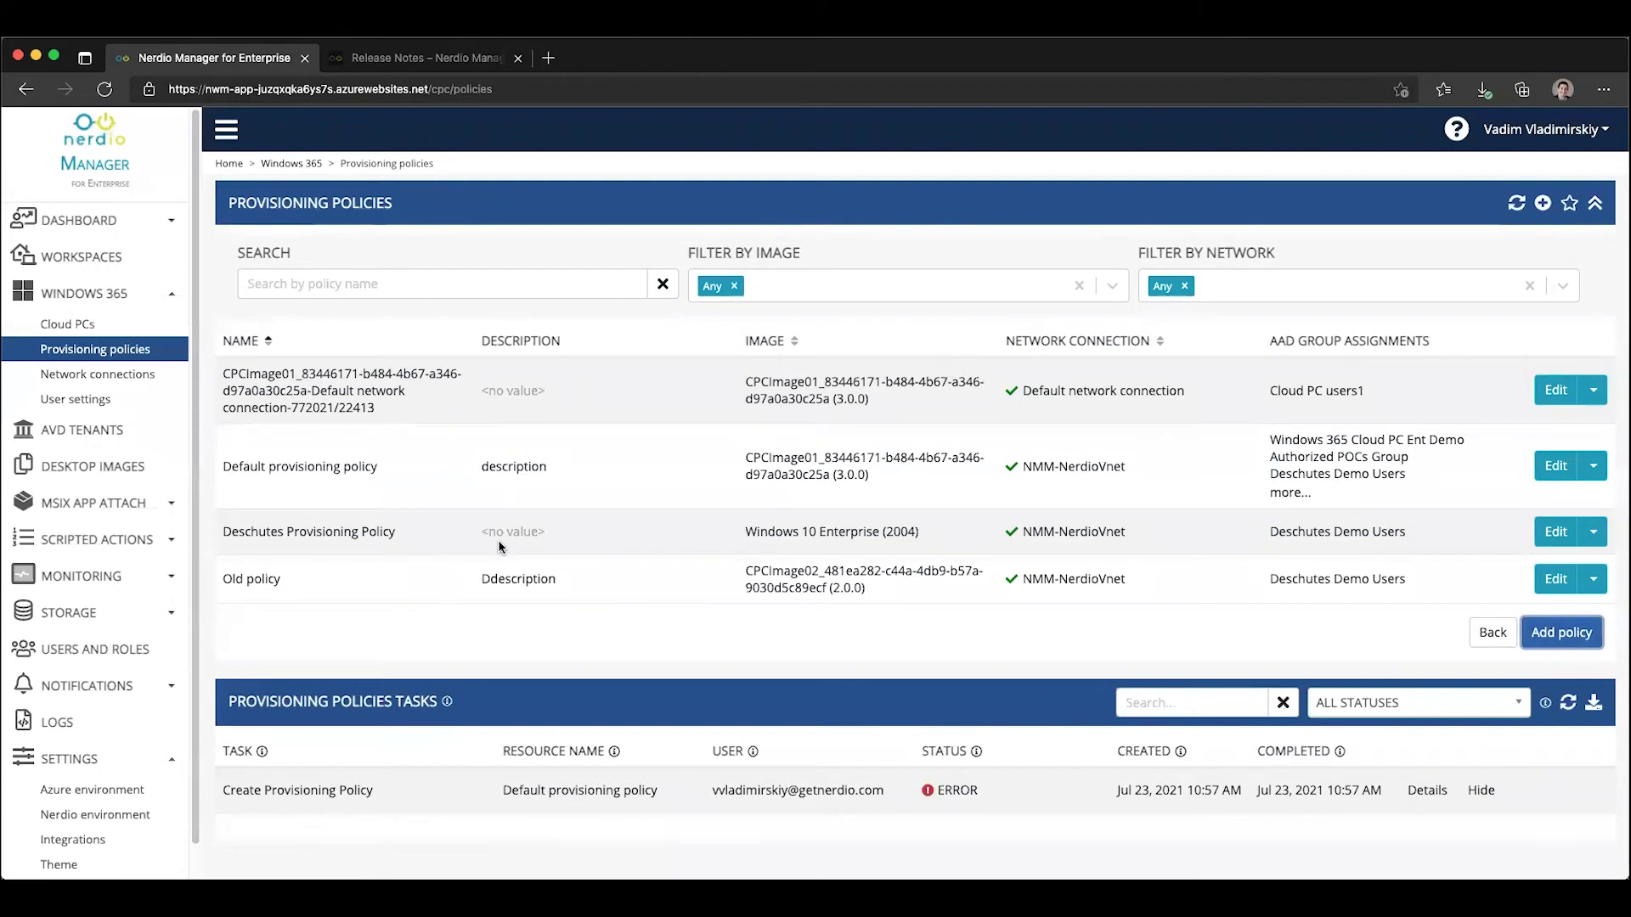
- Review the first policy's Cloud PC image and network connection, then close it without saving
{"action": "left_click", "coordinate": [1555, 390]}
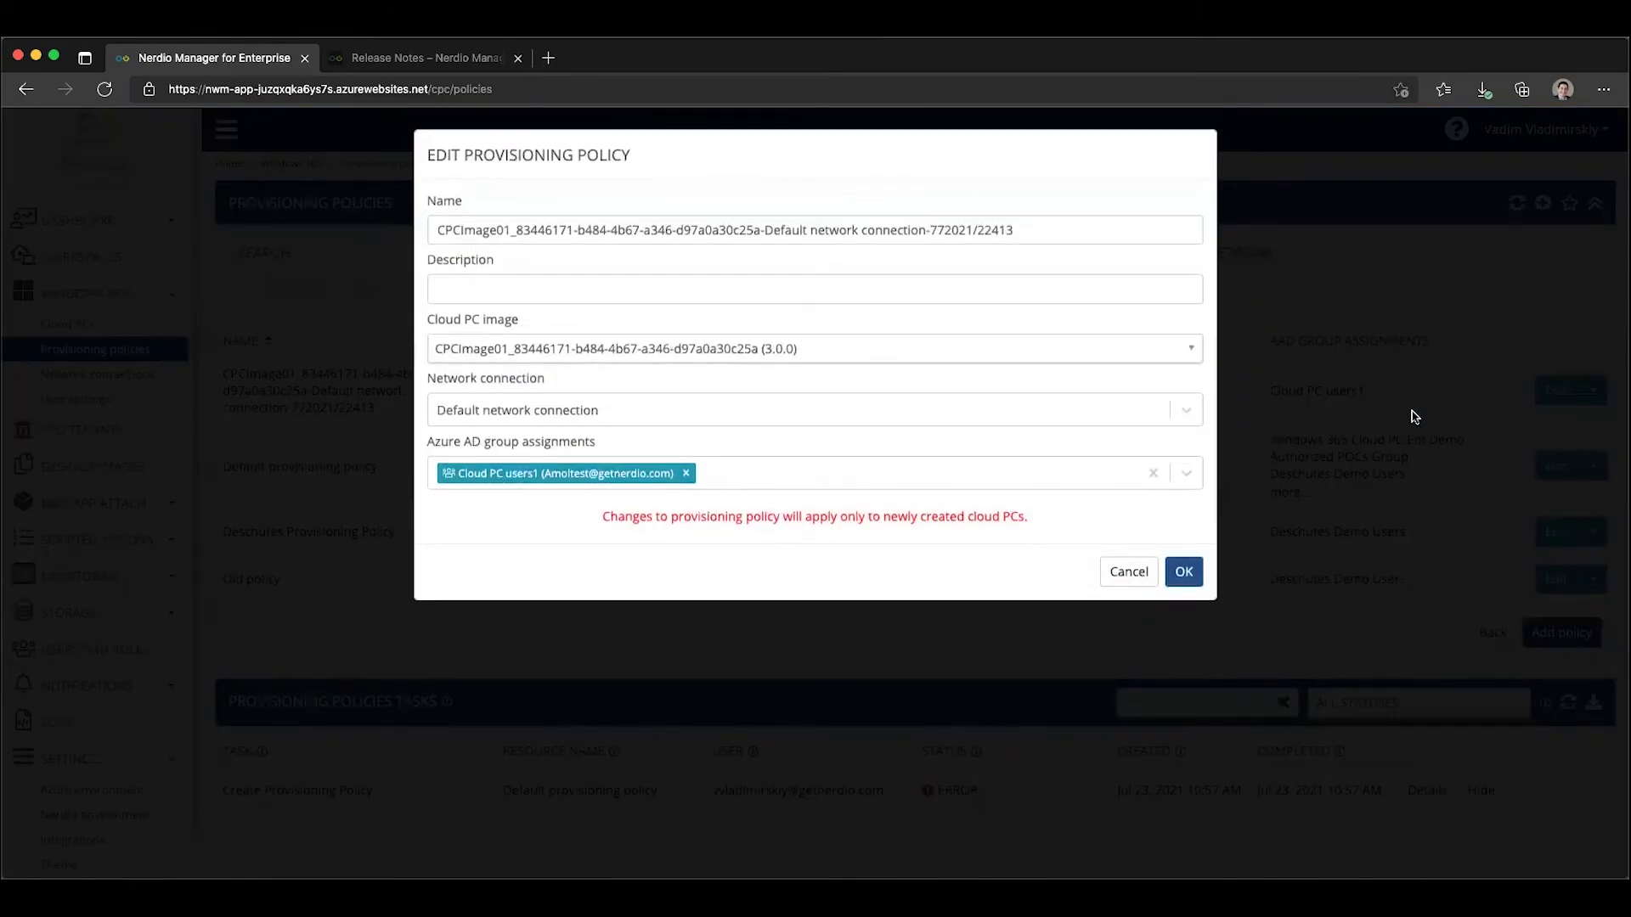
{"action": "left_click", "coordinate": [519, 353]}
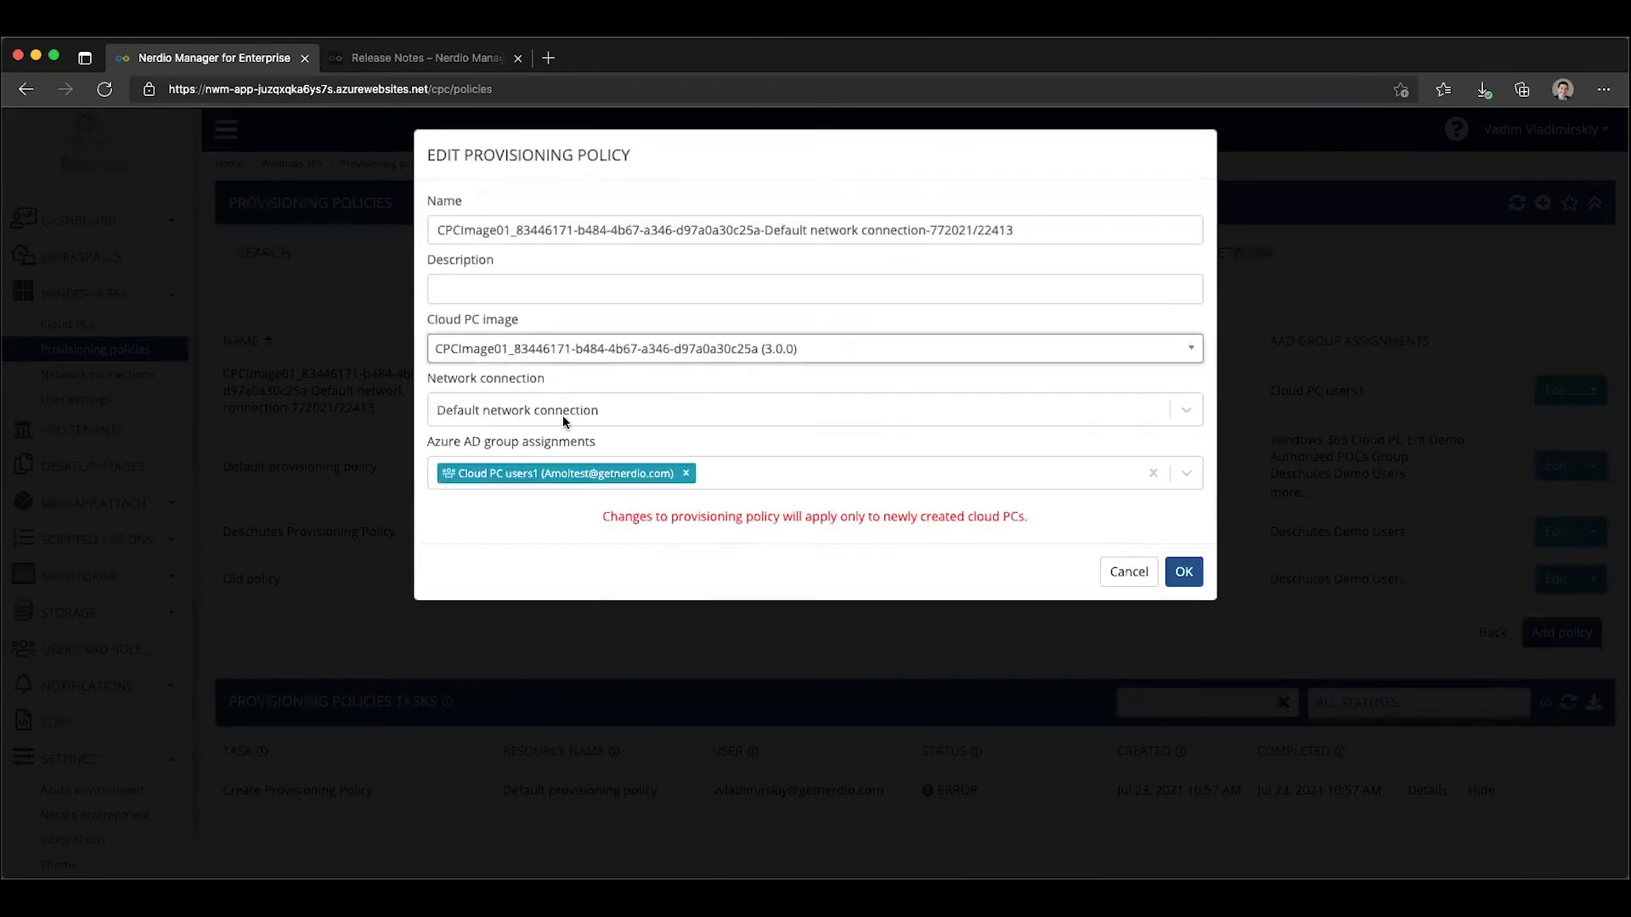
{"action": "left_click", "coordinate": [564, 416]}
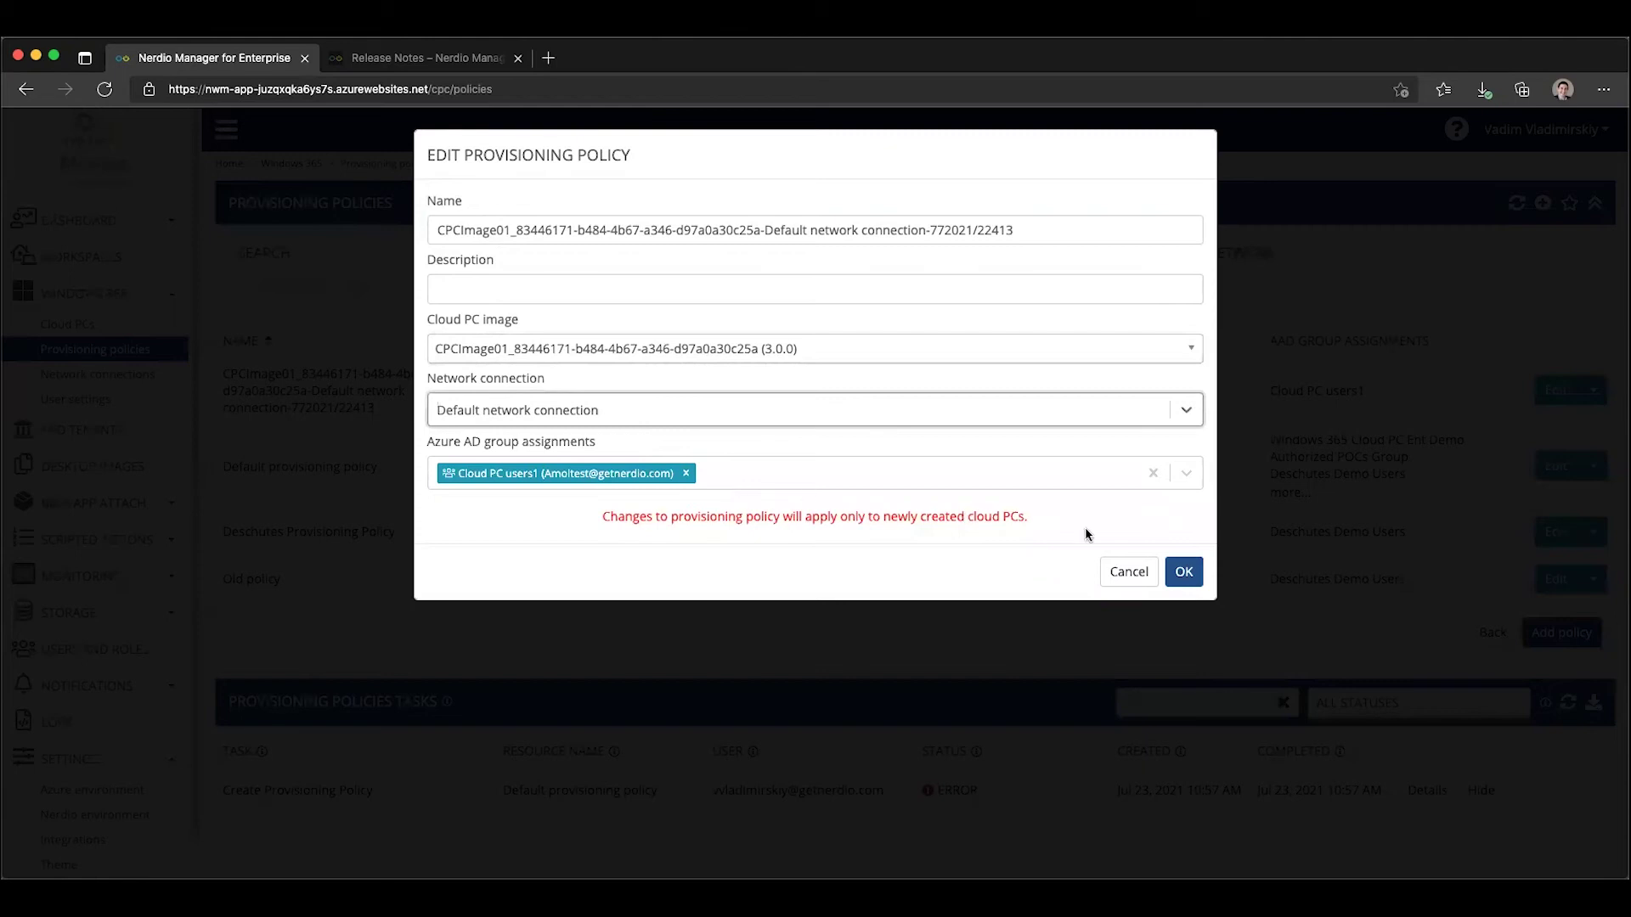
{"action": "left_click", "coordinate": [1112, 573]}
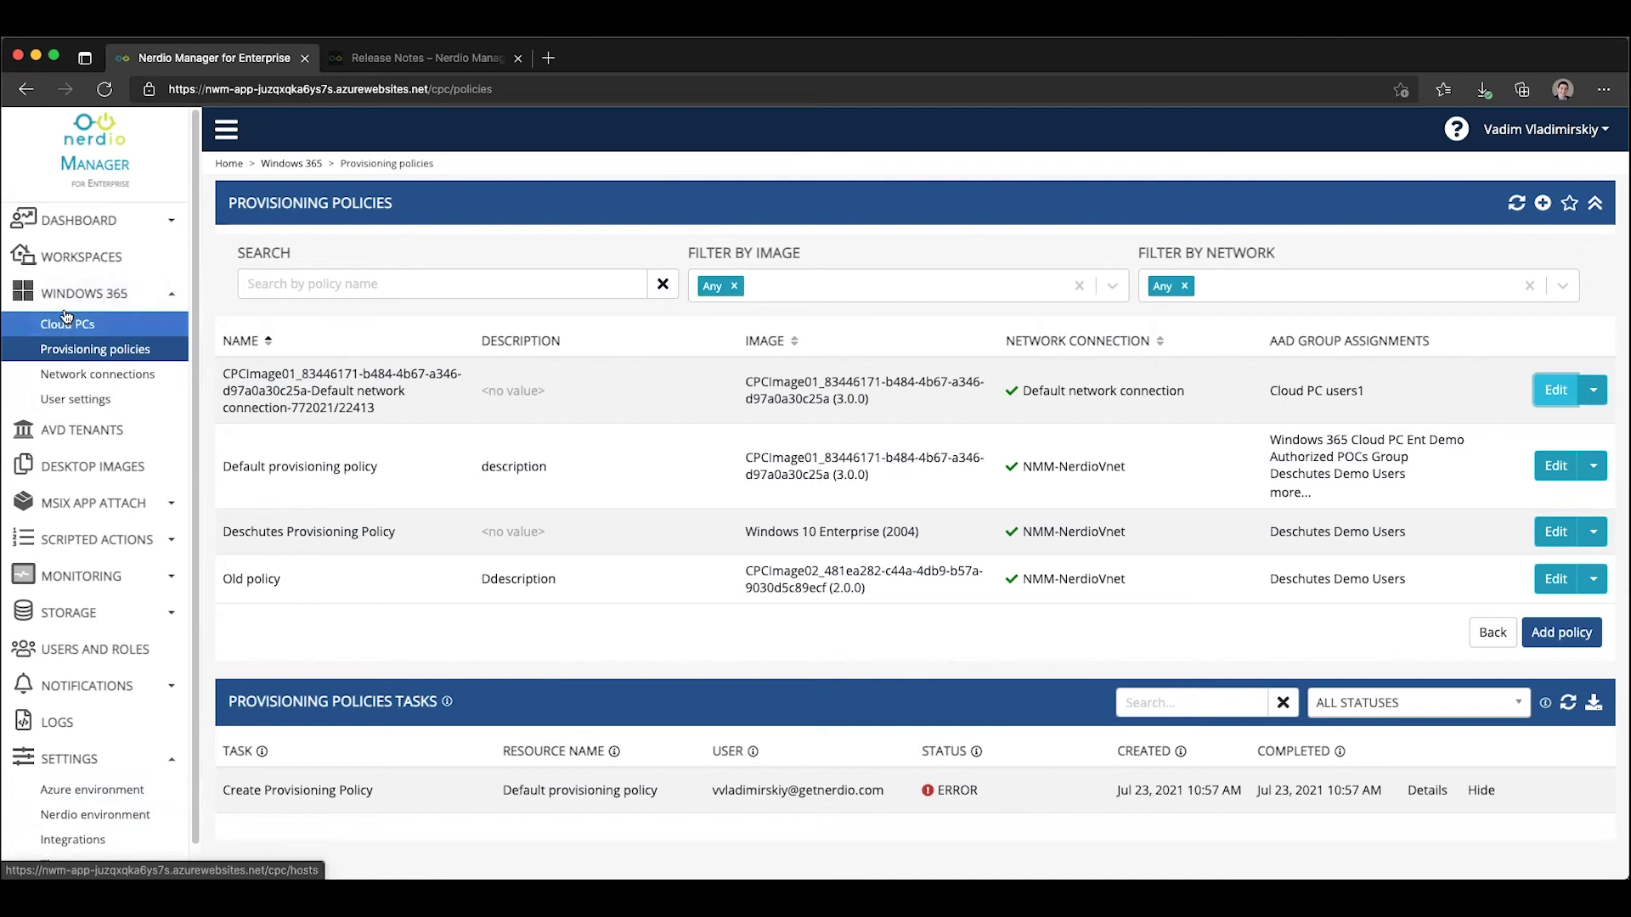
- Move from the Network connections list to the Provisioning policies list in the Windows 365 sidebar
{"action": "left_click", "coordinate": [91, 372]}
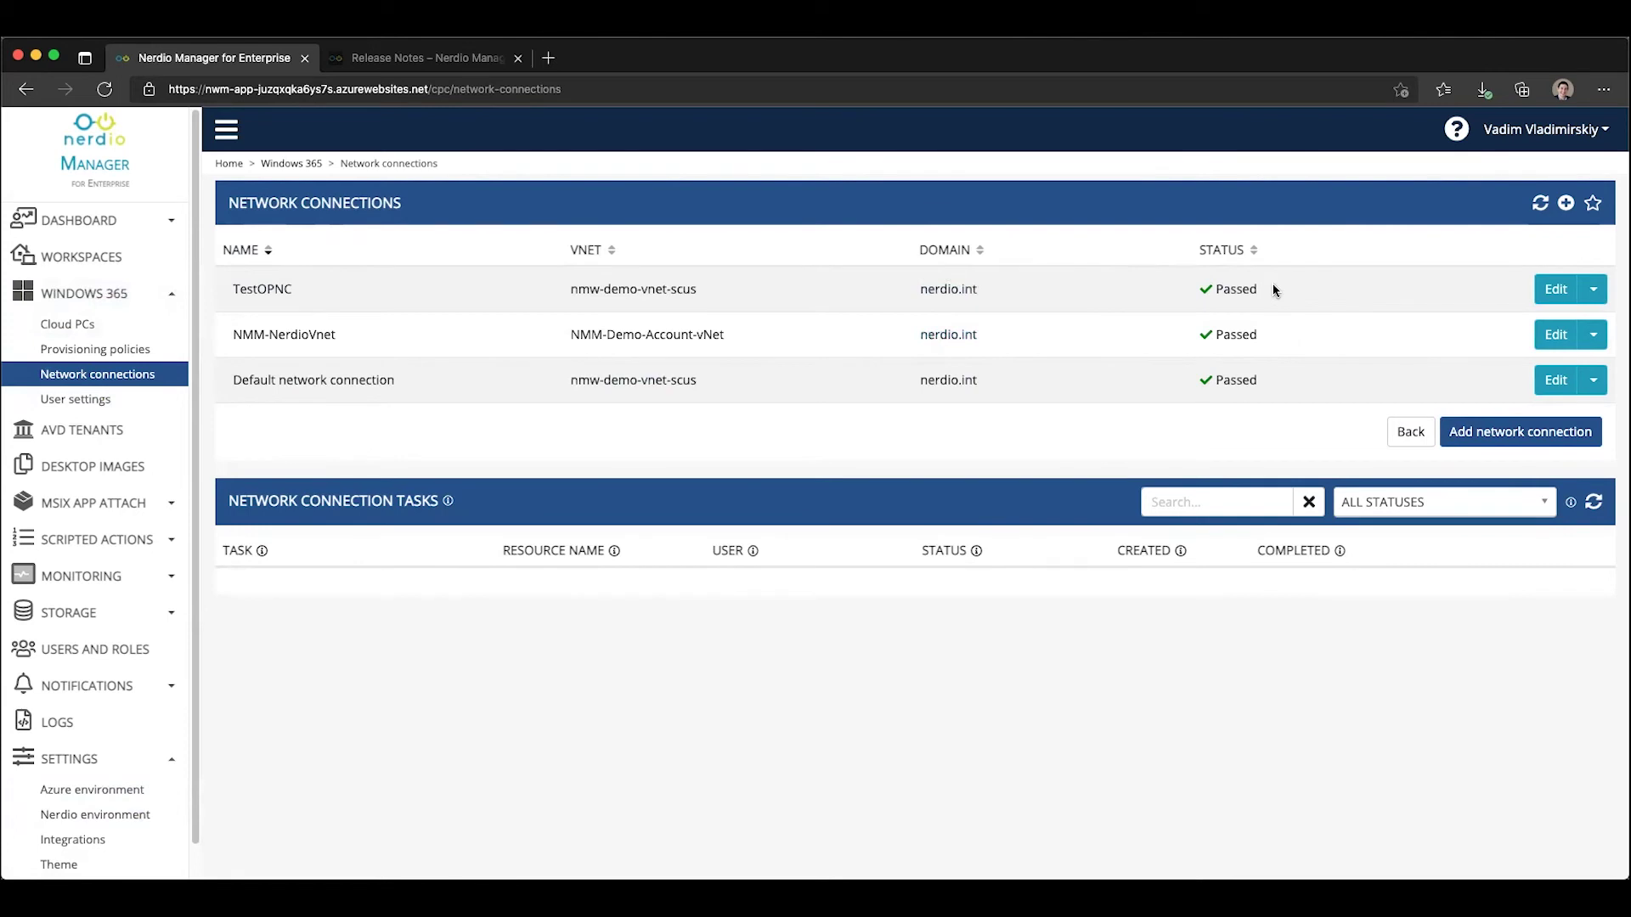
{"action": "left_click", "coordinate": [98, 351]}
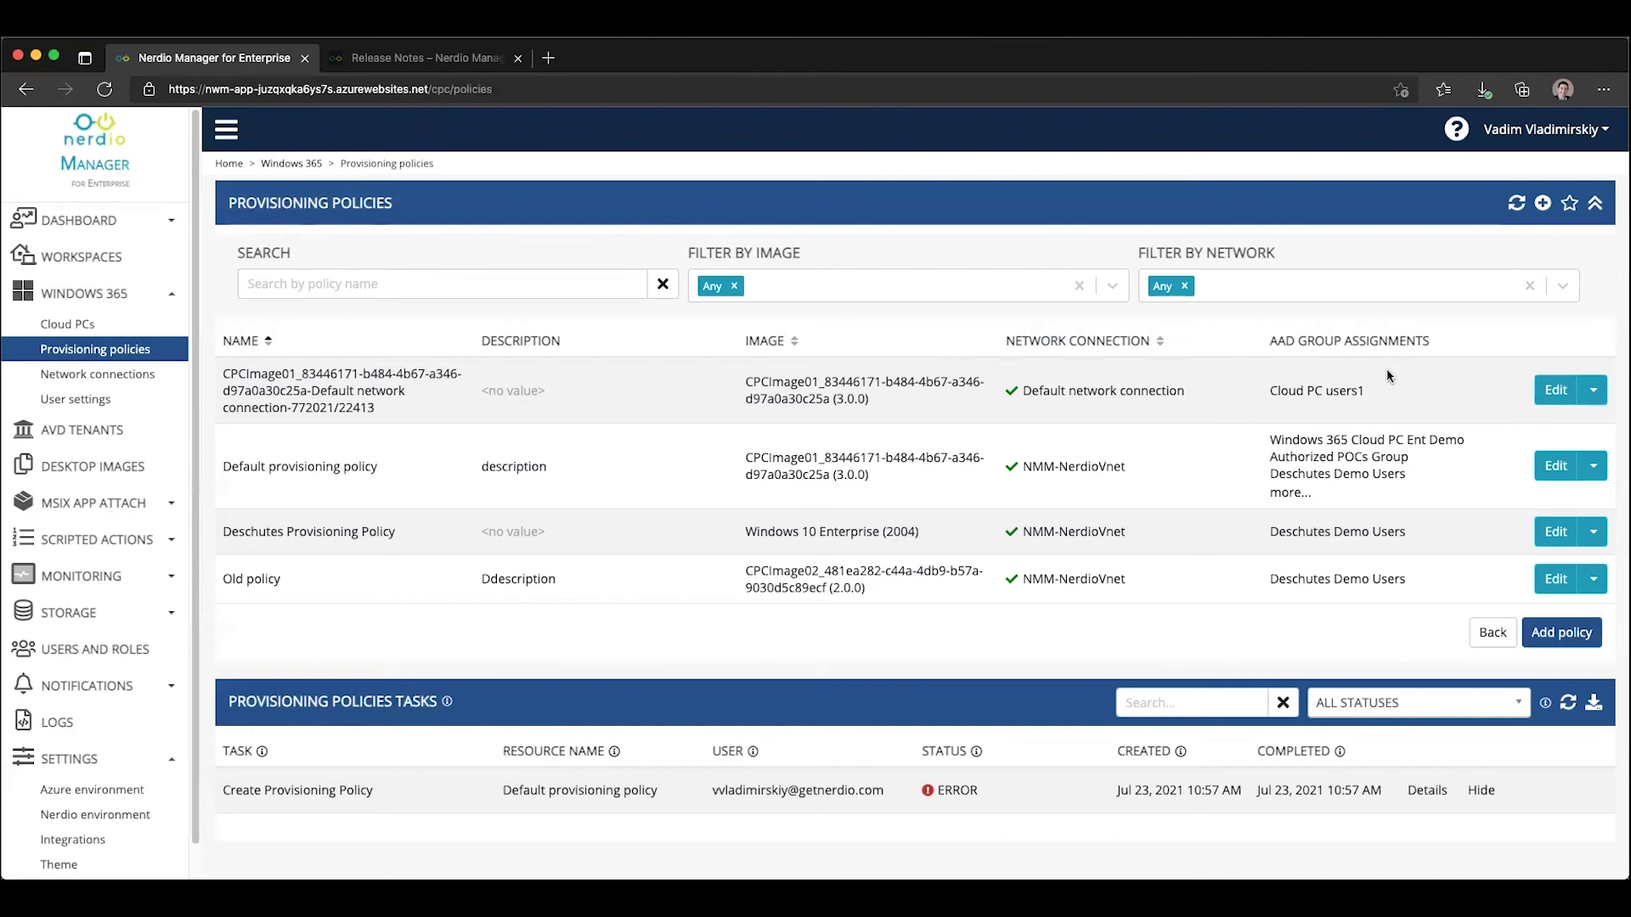
- Go to the Windows 365 Cloud PCs list
{"action": "left_click", "coordinate": [69, 329]}
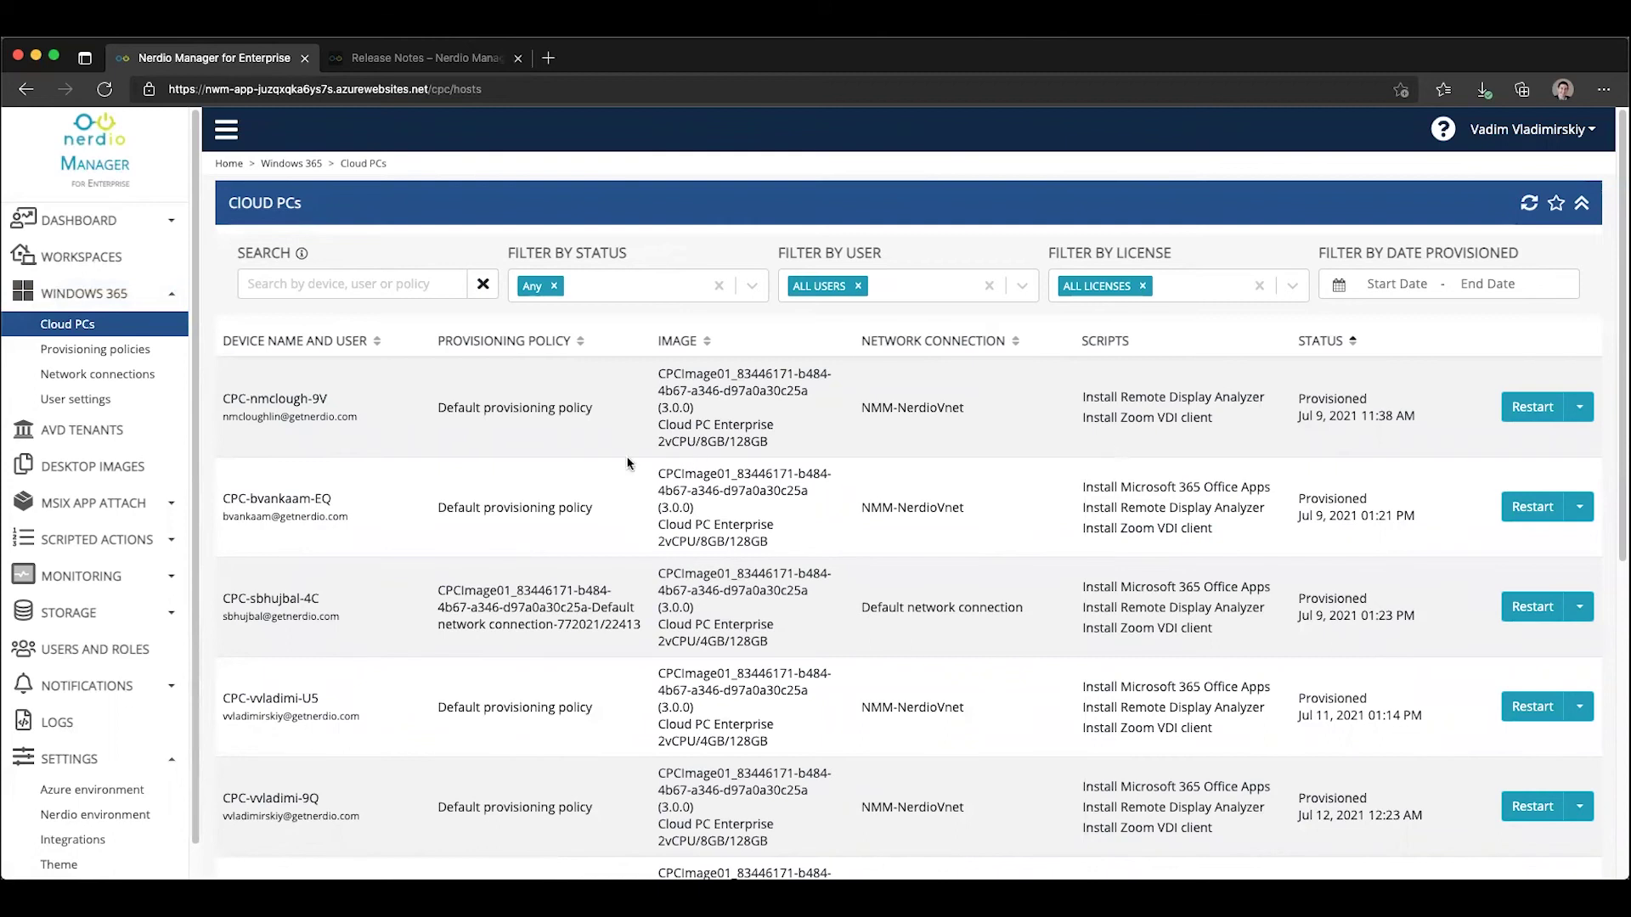
{"action": "scroll", "coordinate": [970, 480], "scroll_direction": "down", "scroll_amount": 1}
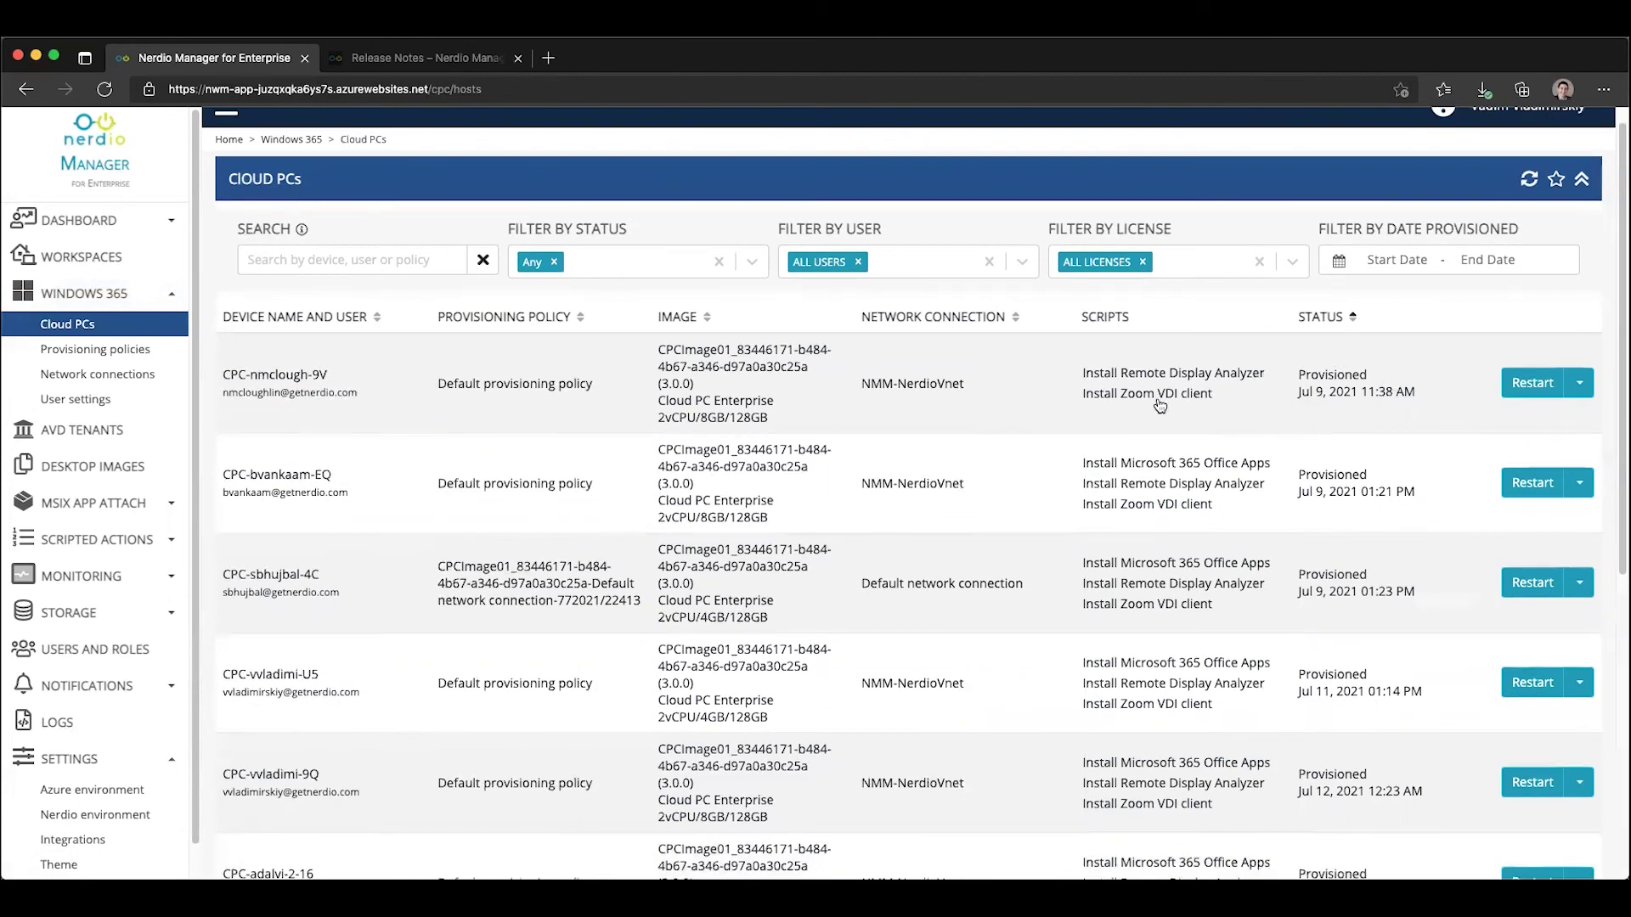
{"action": "scroll", "coordinate": [385, 424], "scroll_direction": "down", "scroll_amount": 3}
{"action": "scroll", "coordinate": [395, 498], "scroll_direction": "down", "scroll_amount": 3}
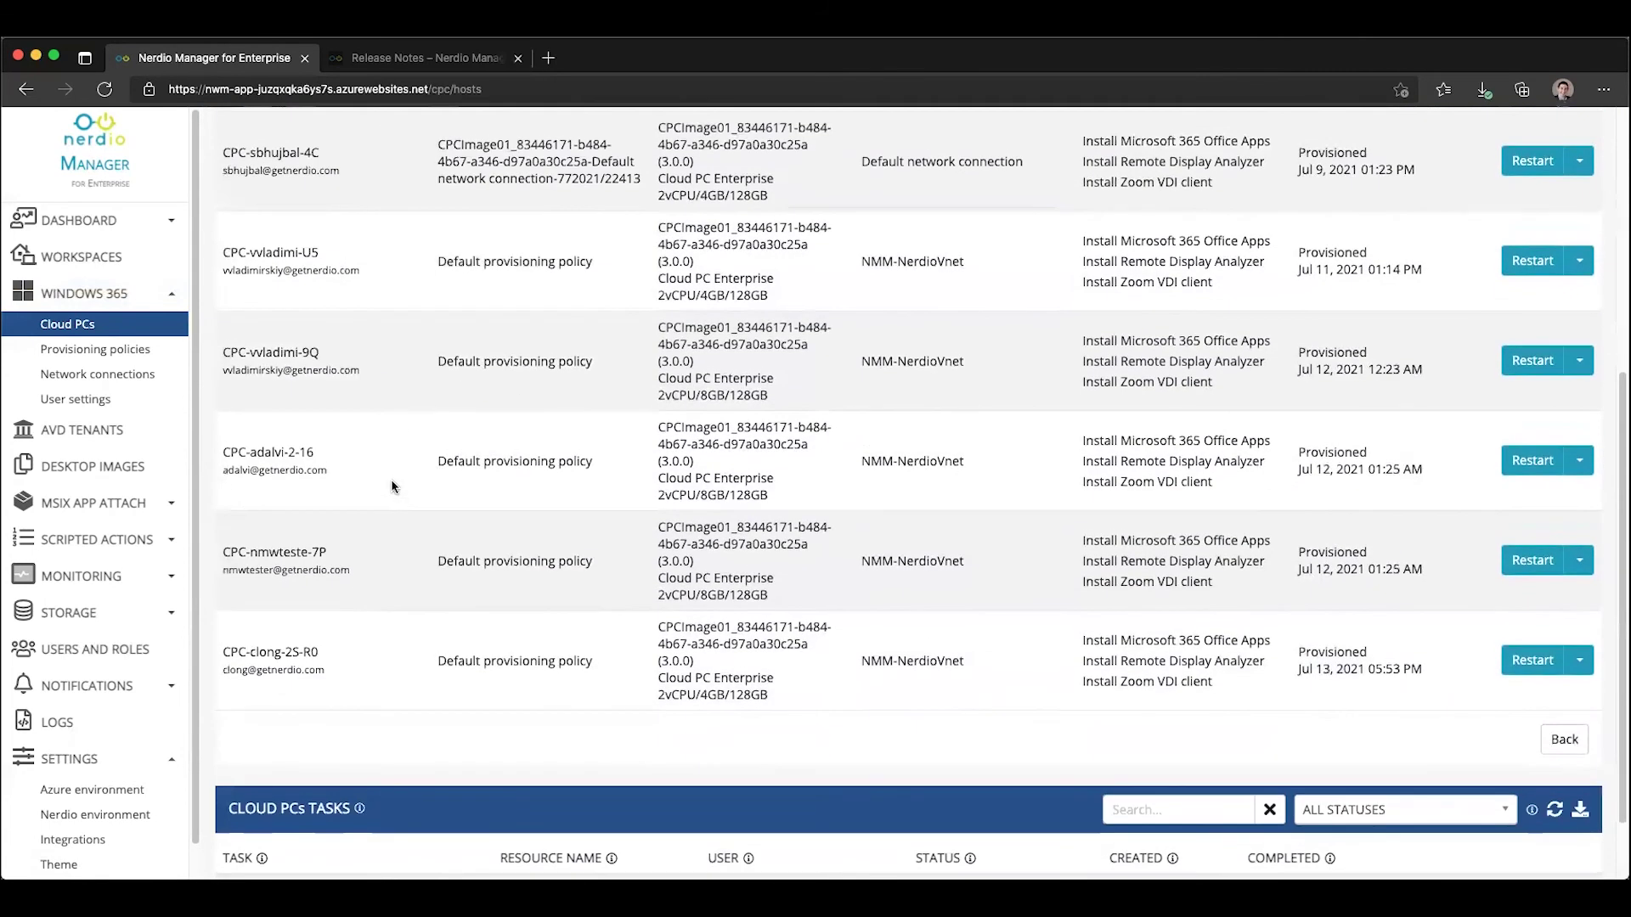
{"action": "scroll", "coordinate": [392, 485], "scroll_direction": "up", "scroll_amount": 6}
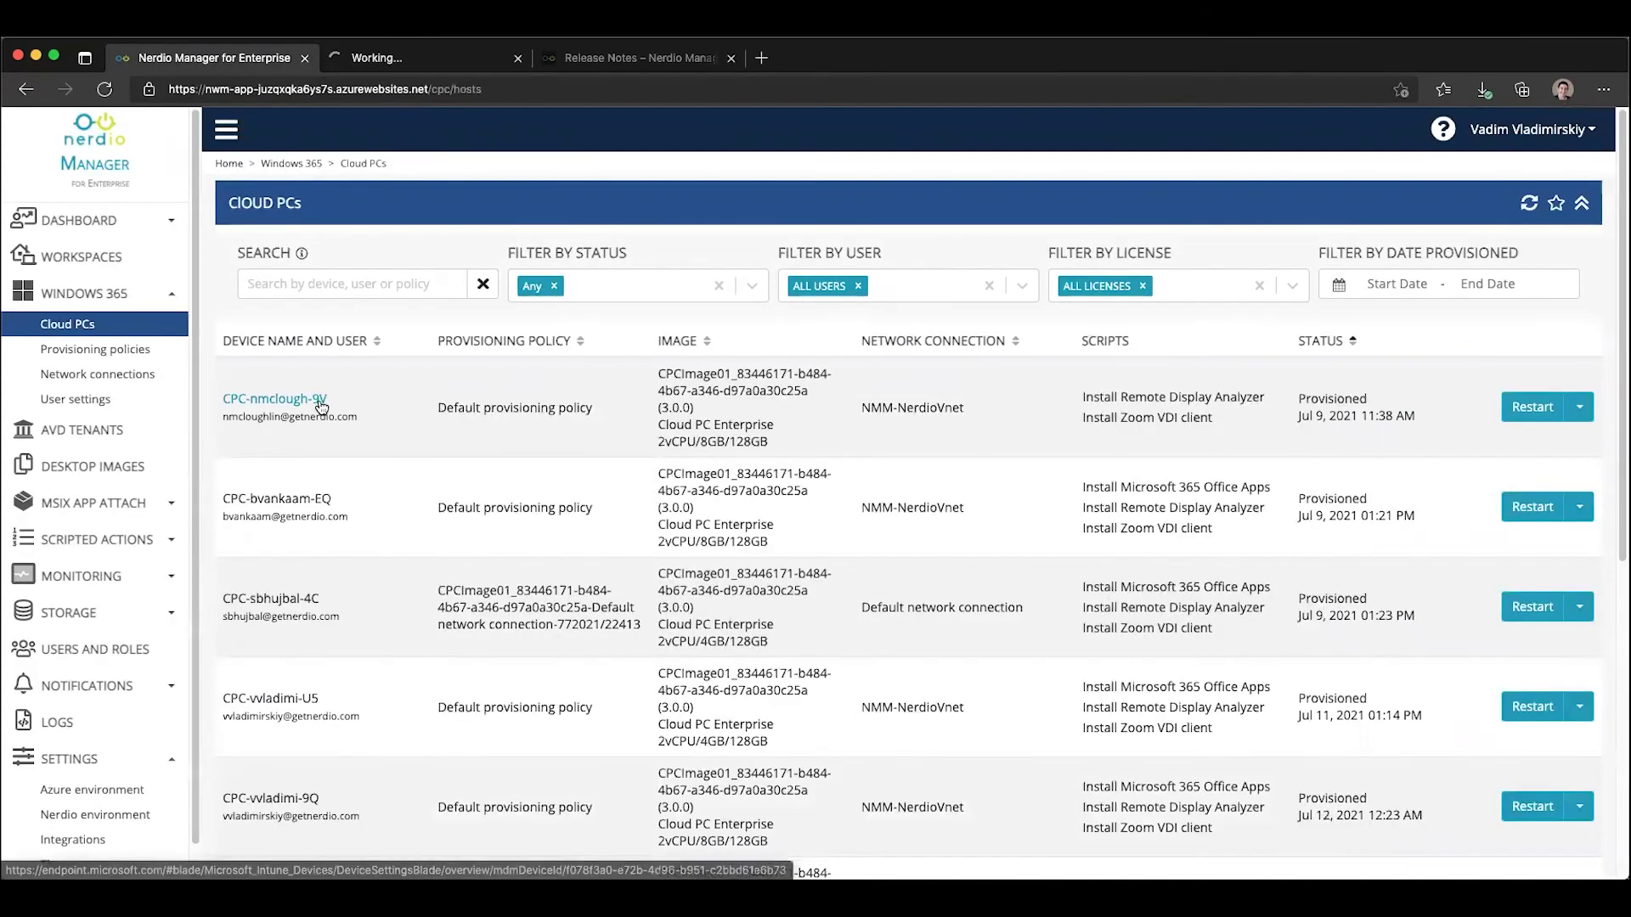
{"action": "left_click_drag", "start_coordinate": [375, 411], "coordinate": [212, 413]}
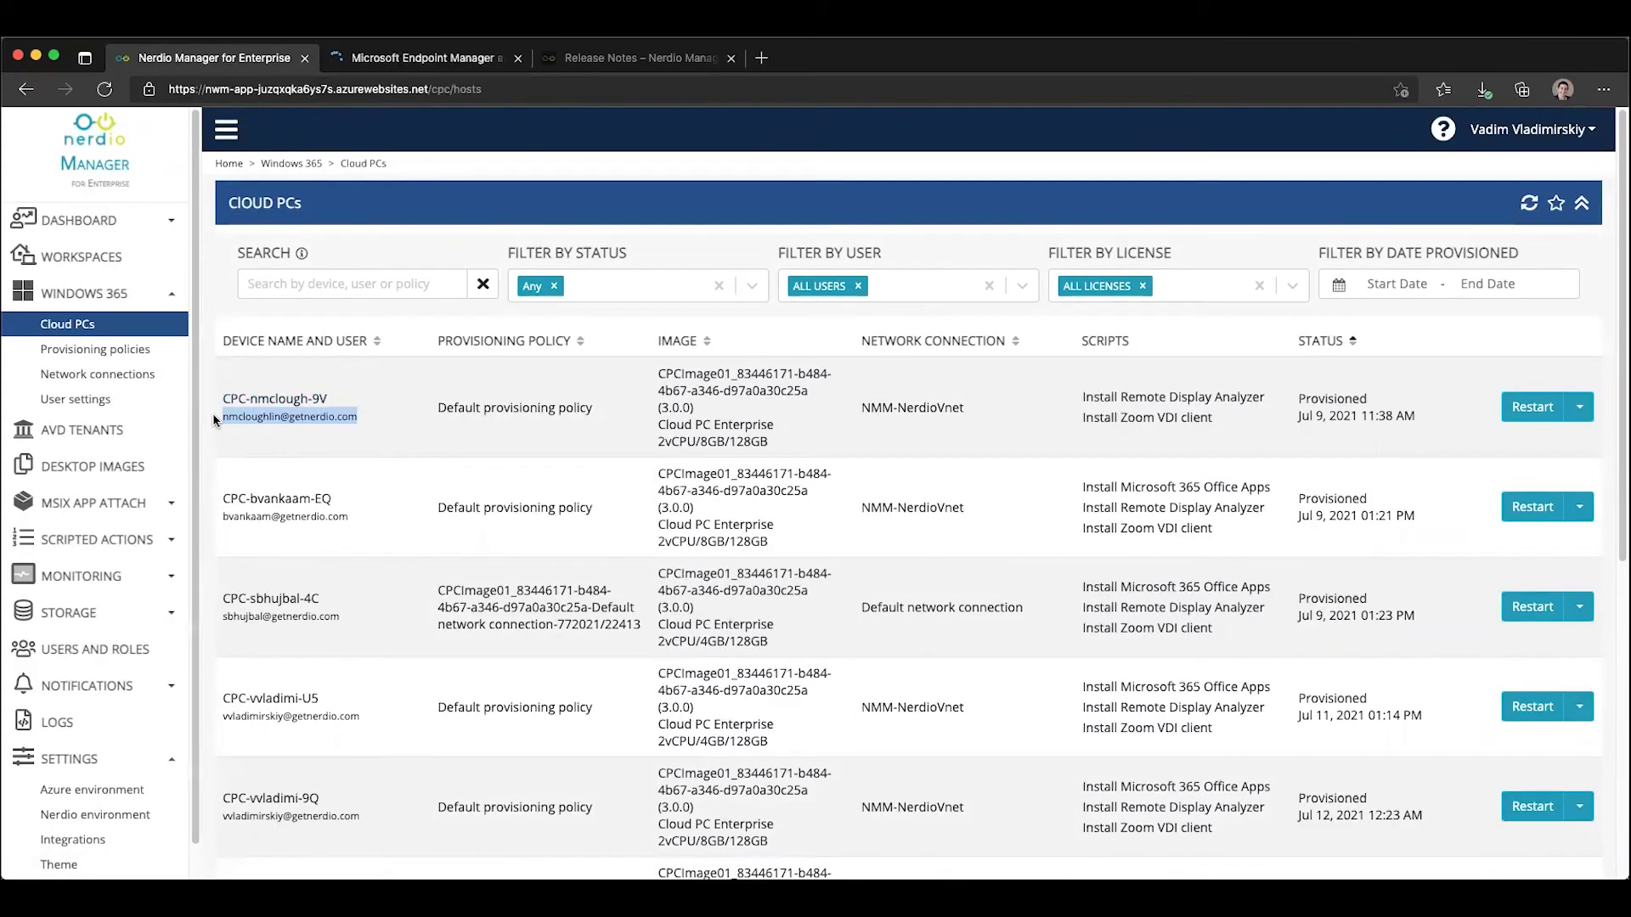
{"action": "left_click", "coordinate": [304, 284]}
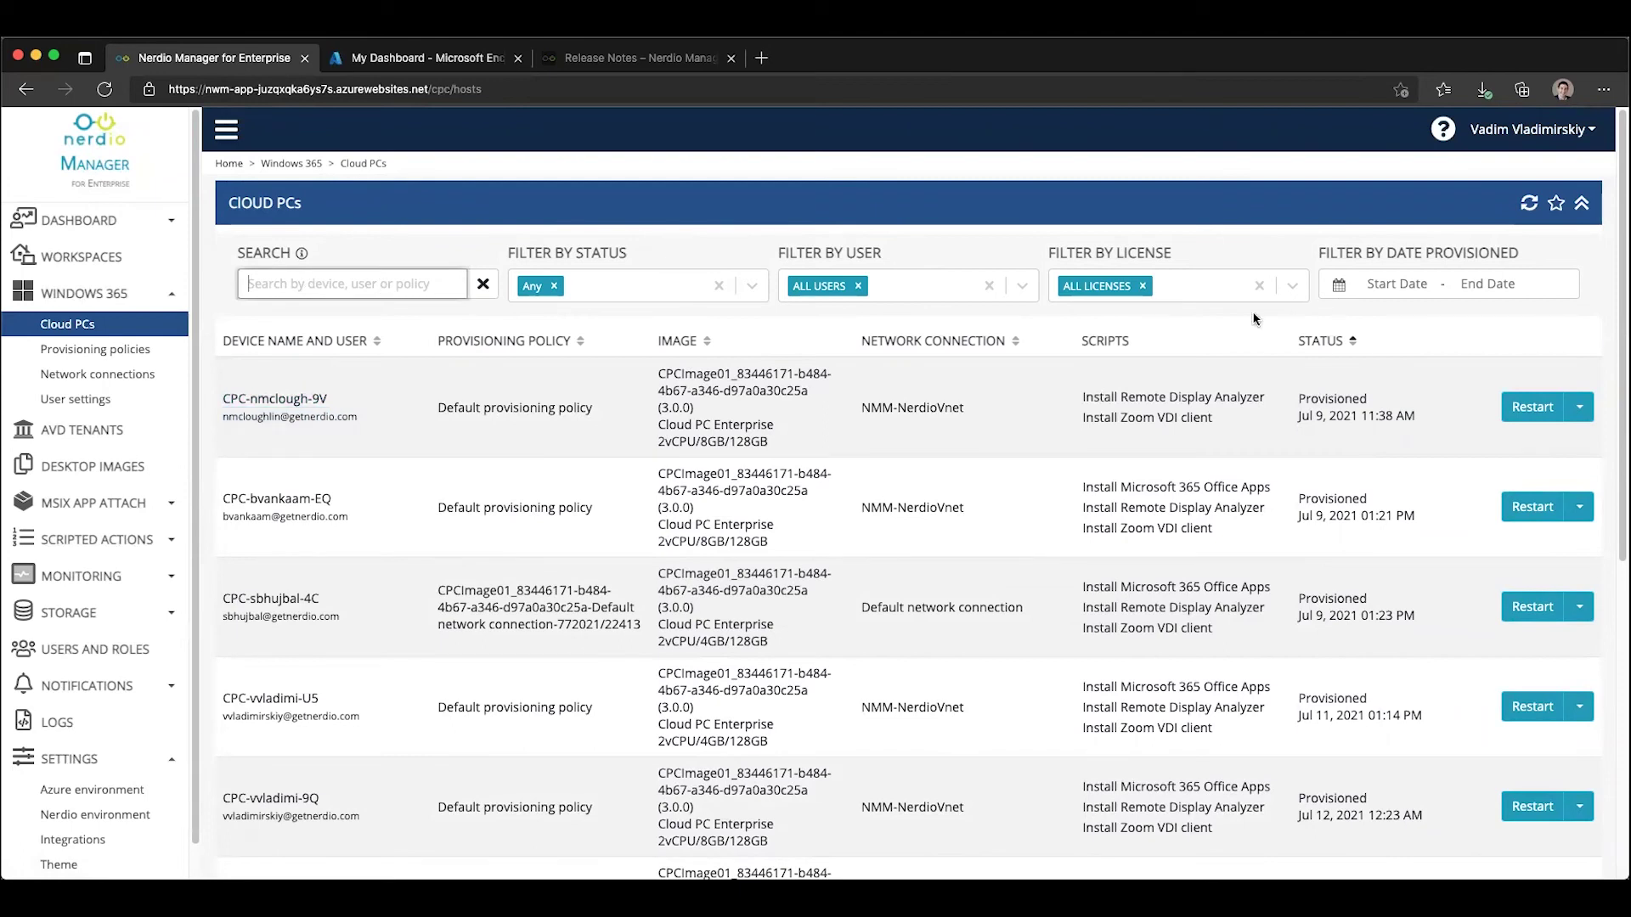
{"action": "left_click", "coordinate": [921, 287]}
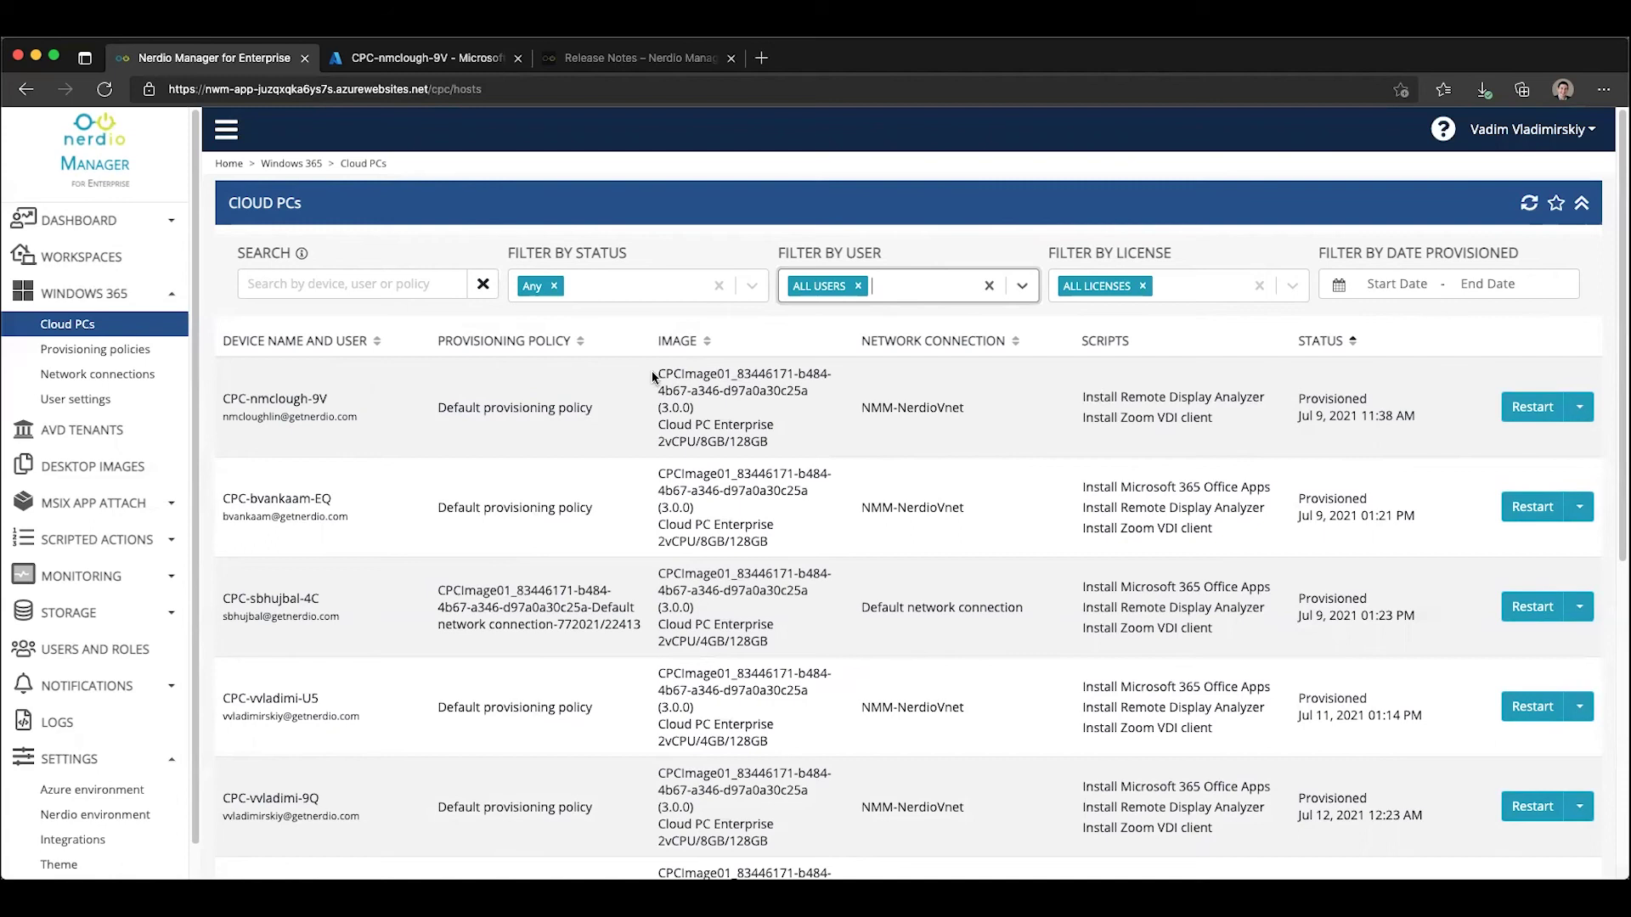
{"action": "mouse_move", "coordinate": [651, 372]}
{"action": "left_mouse_down"}
{"action": "mouse_move", "coordinate": [837, 408]}
{"action": "mouse_move", "coordinate": [653, 424]}
{"action": "left_mouse_up"}
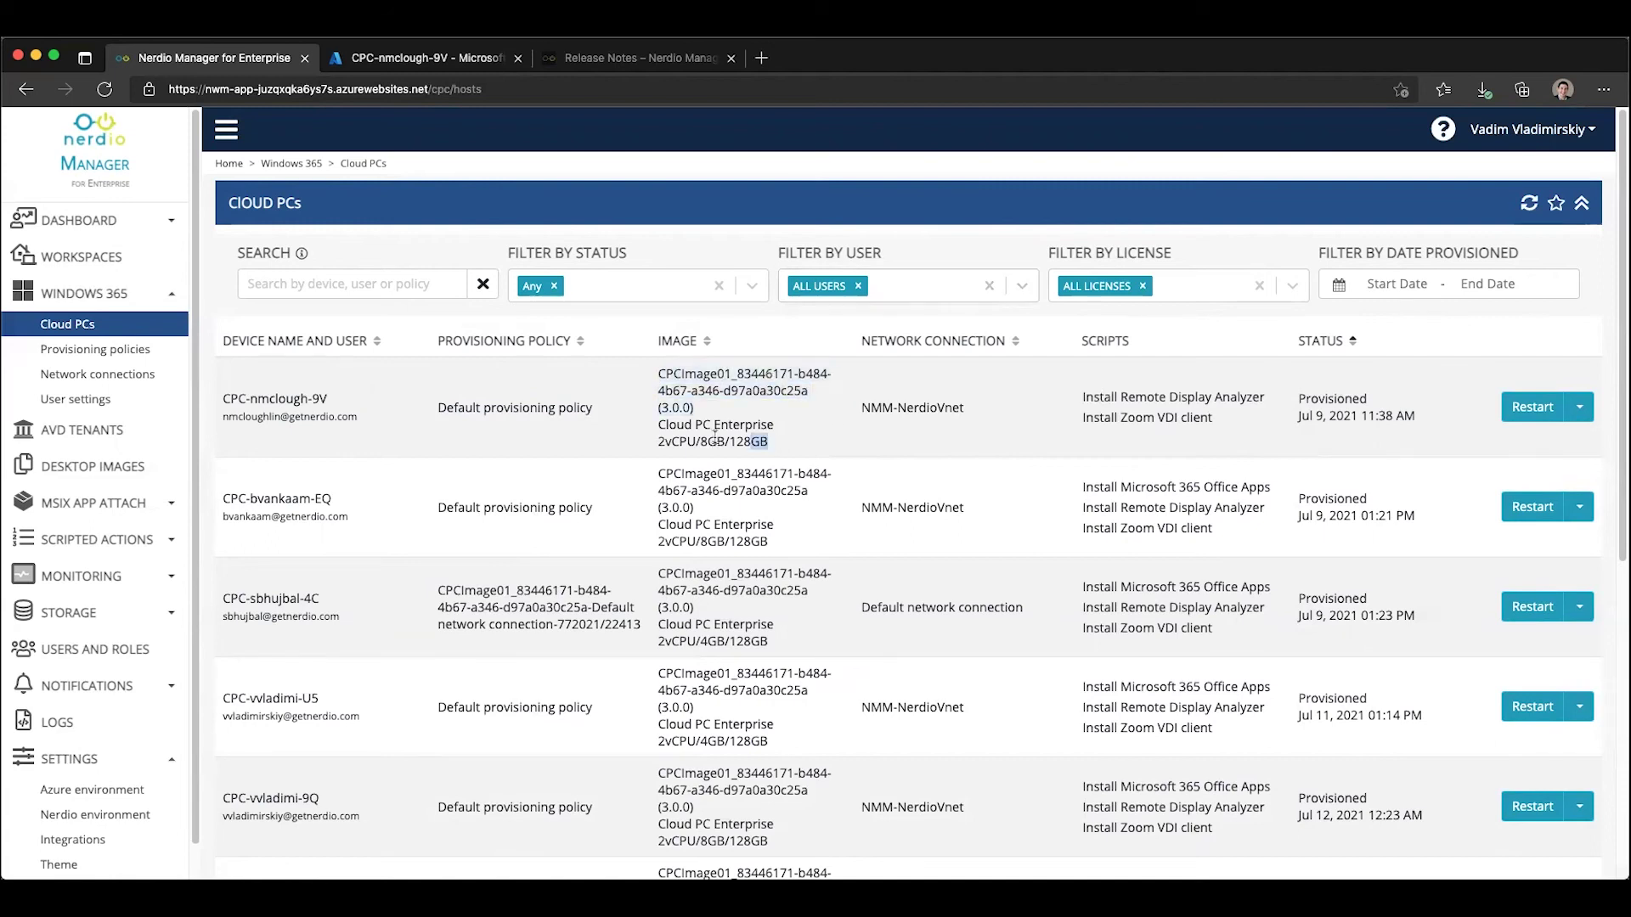
{"action": "left_click", "coordinate": [657, 442]}
{"action": "left_click_drag", "start_coordinate": [658, 442], "coordinate": [746, 443]}
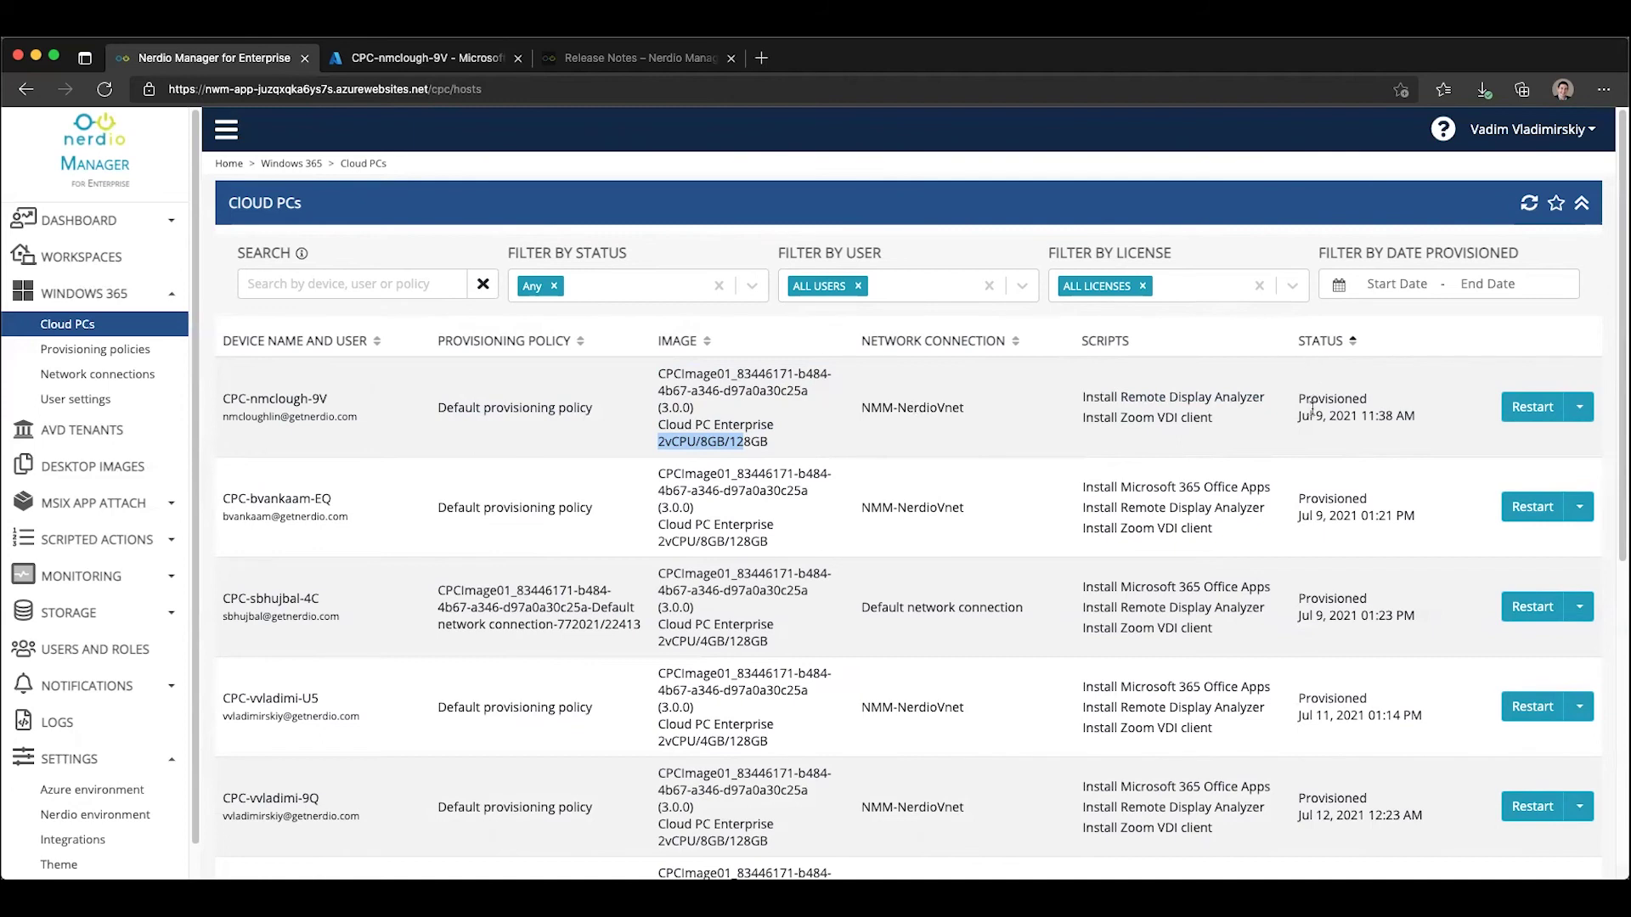
{"action": "left_click_drag", "start_coordinate": [1299, 398], "coordinate": [1383, 406]}
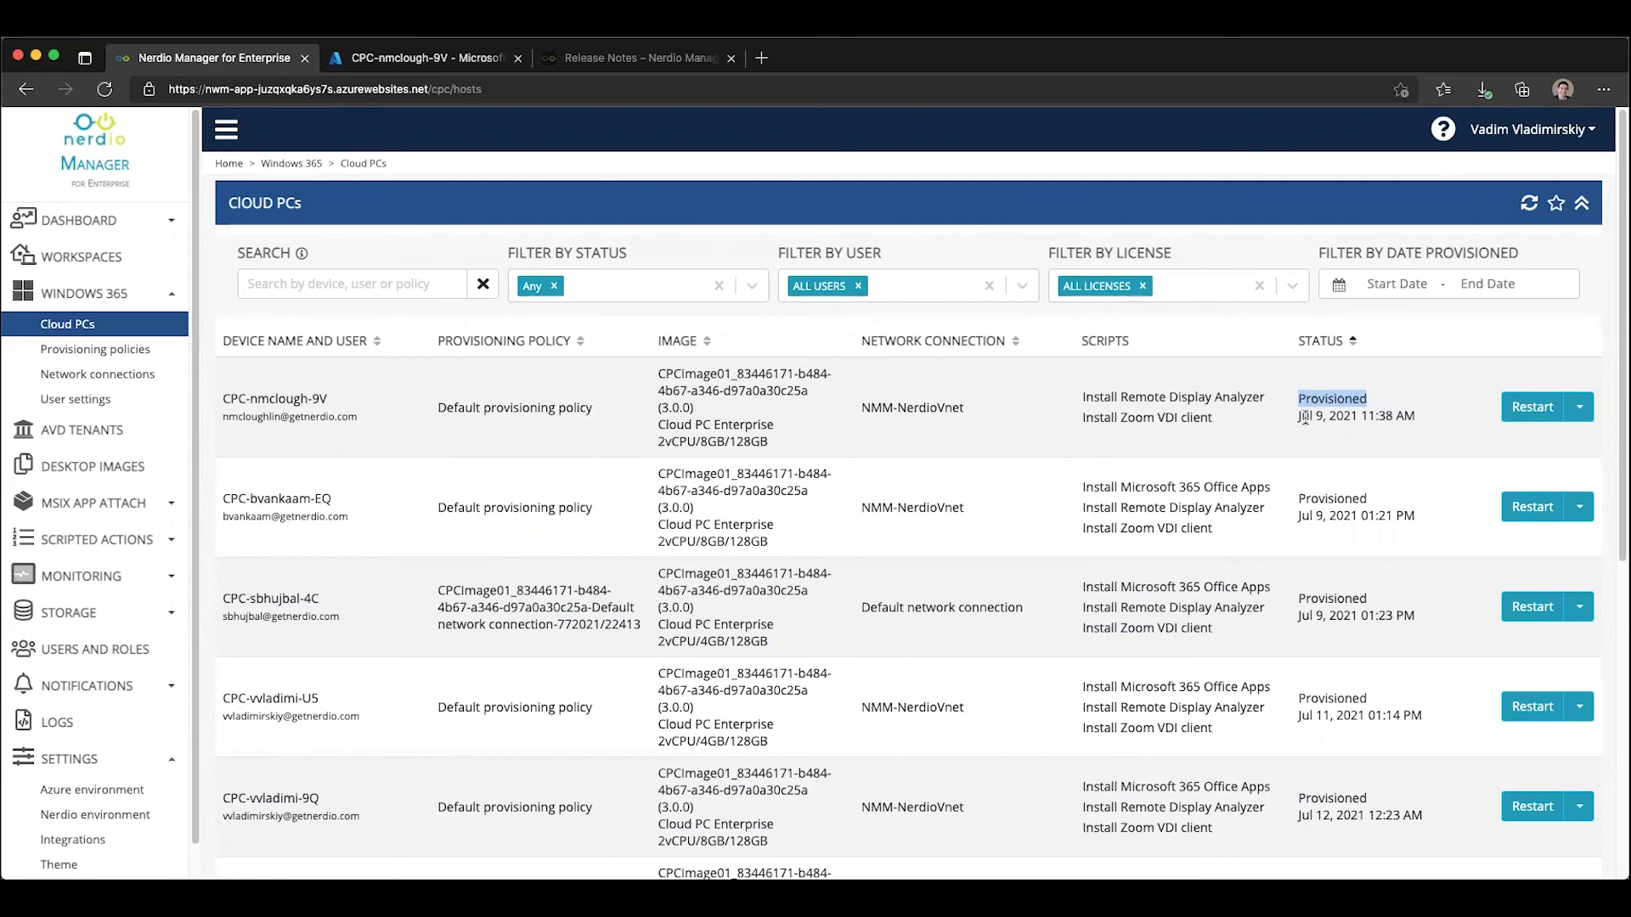
{"action": "left_click_drag", "start_coordinate": [1299, 417], "coordinate": [1432, 423]}
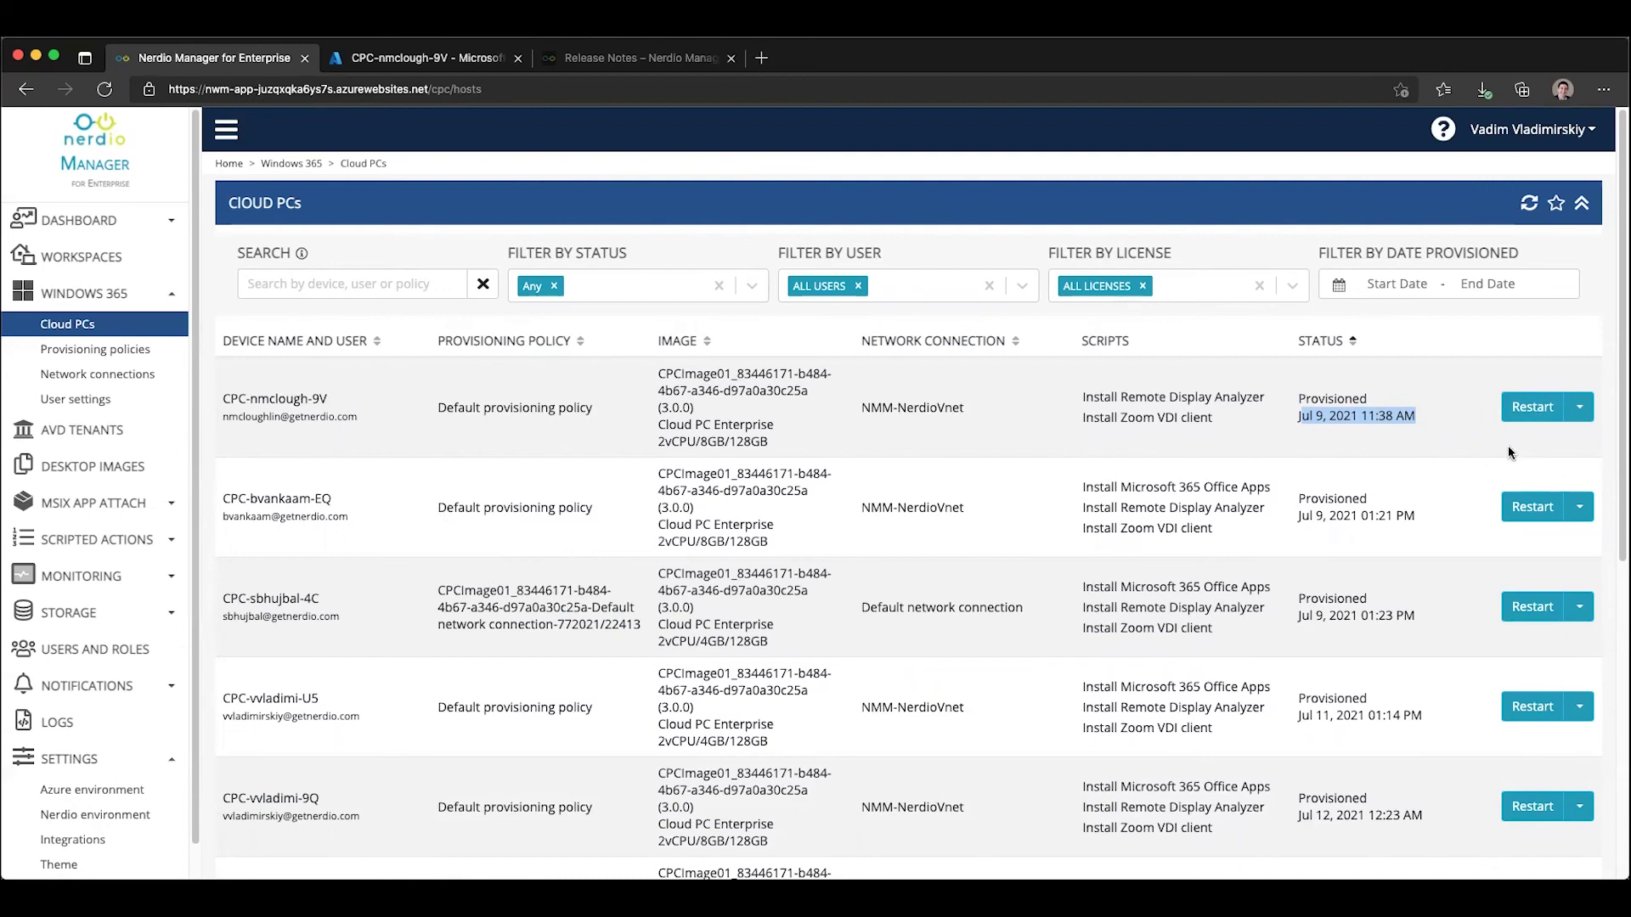
{"action": "left_click", "coordinate": [614, 287]}
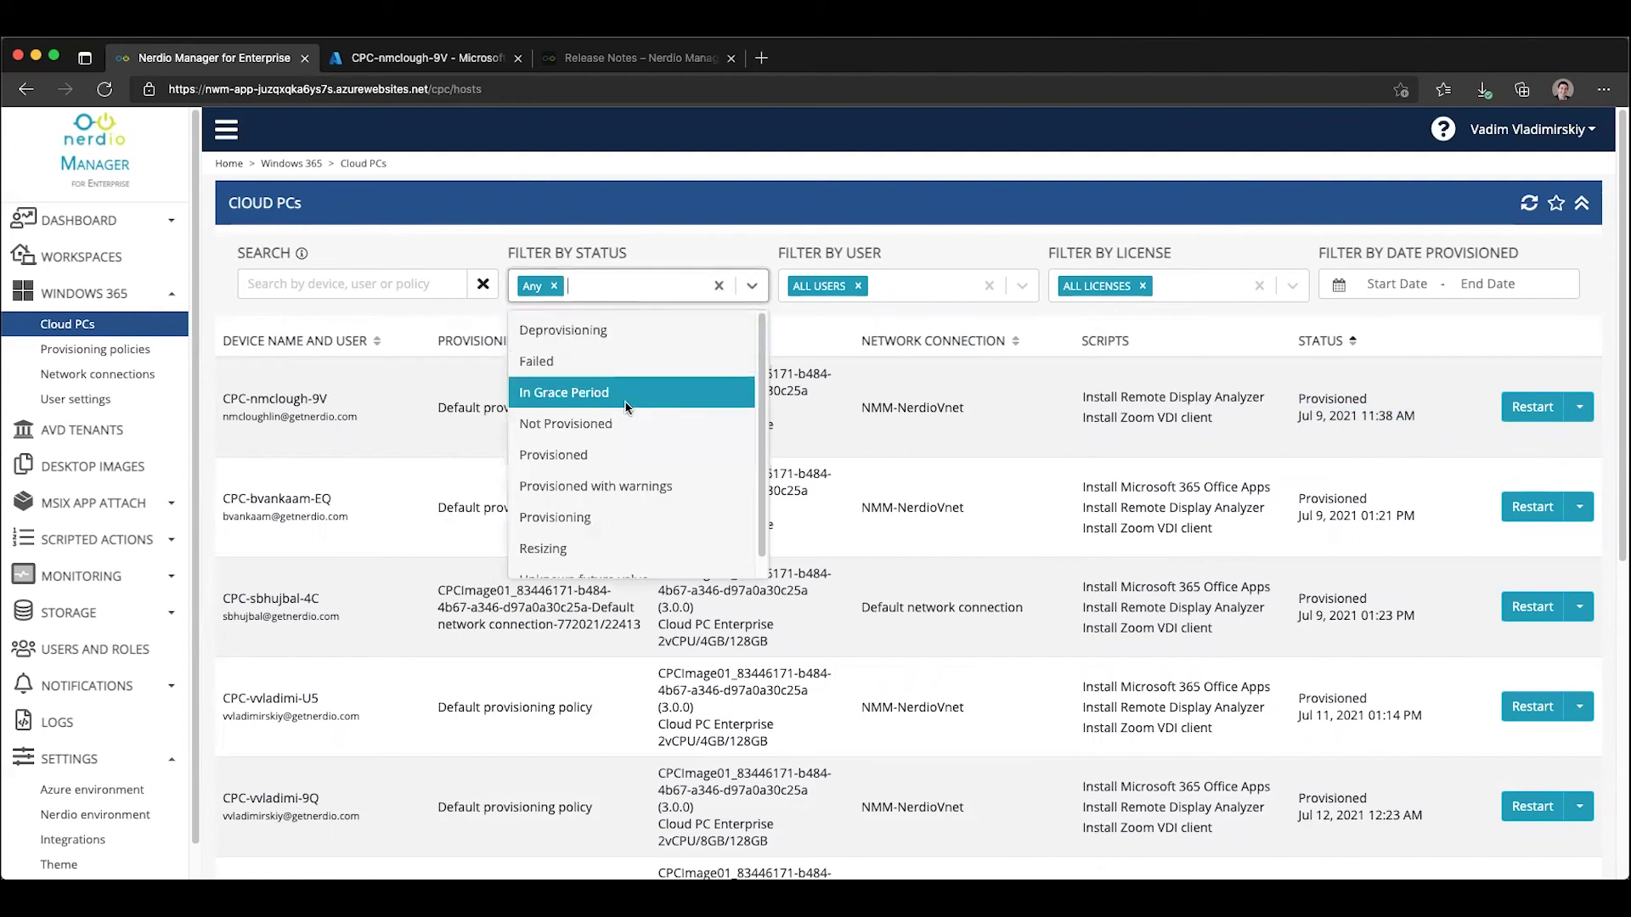
{"action": "scroll", "coordinate": [626, 415], "scroll_direction": "down", "scroll_amount": 1}
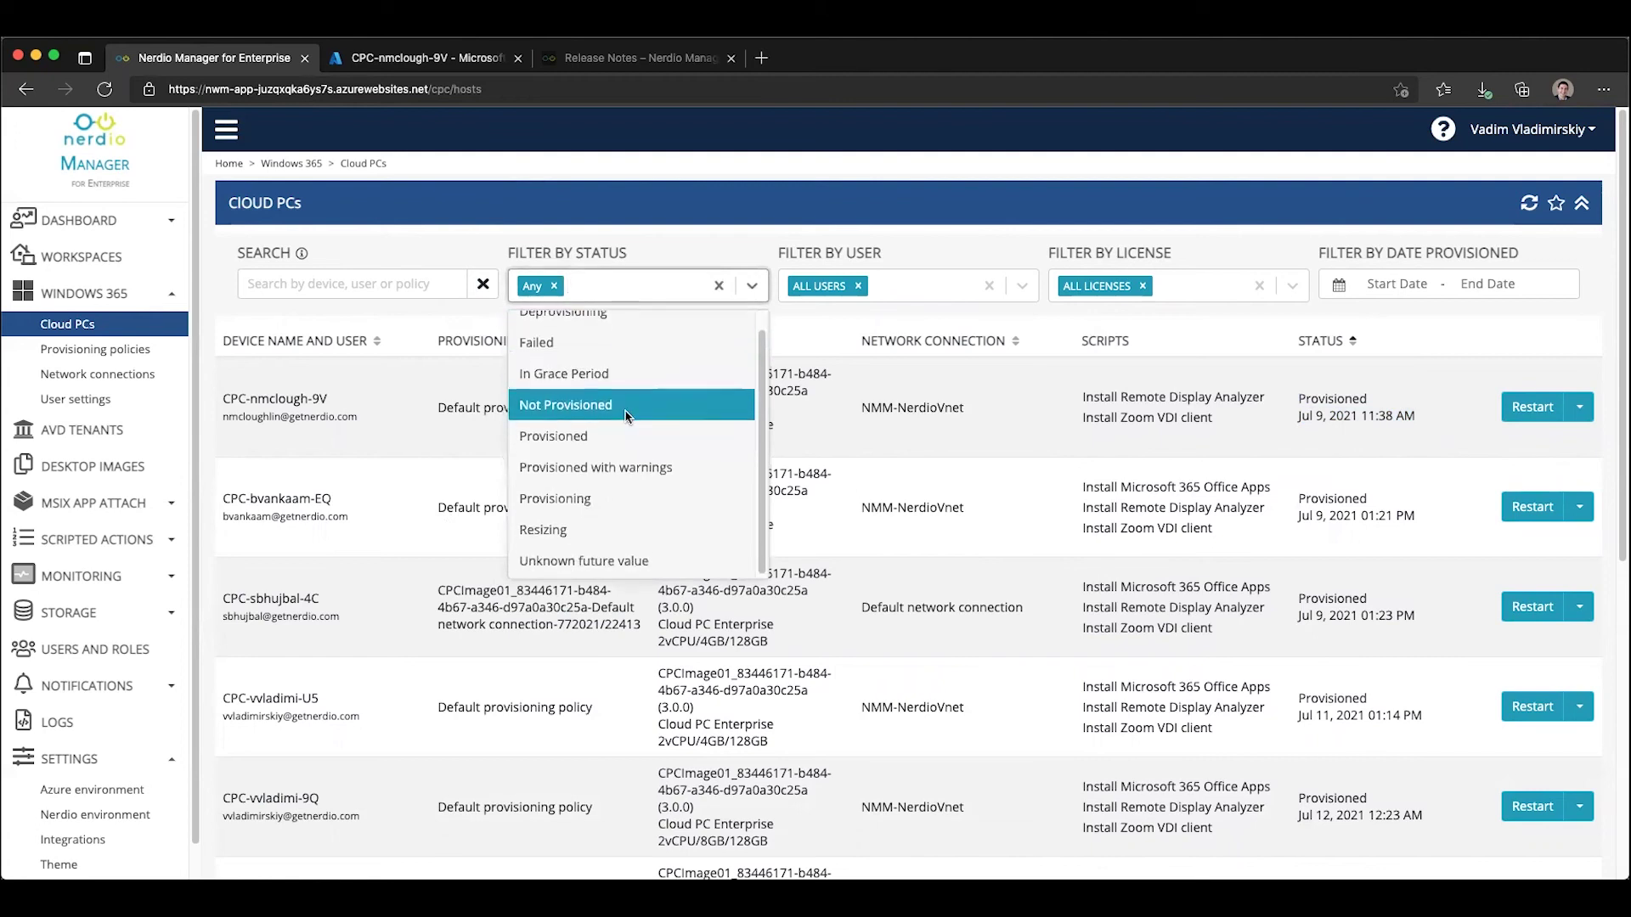
{"action": "left_click", "coordinate": [562, 344]}
{"action": "left_click", "coordinate": [605, 288]}
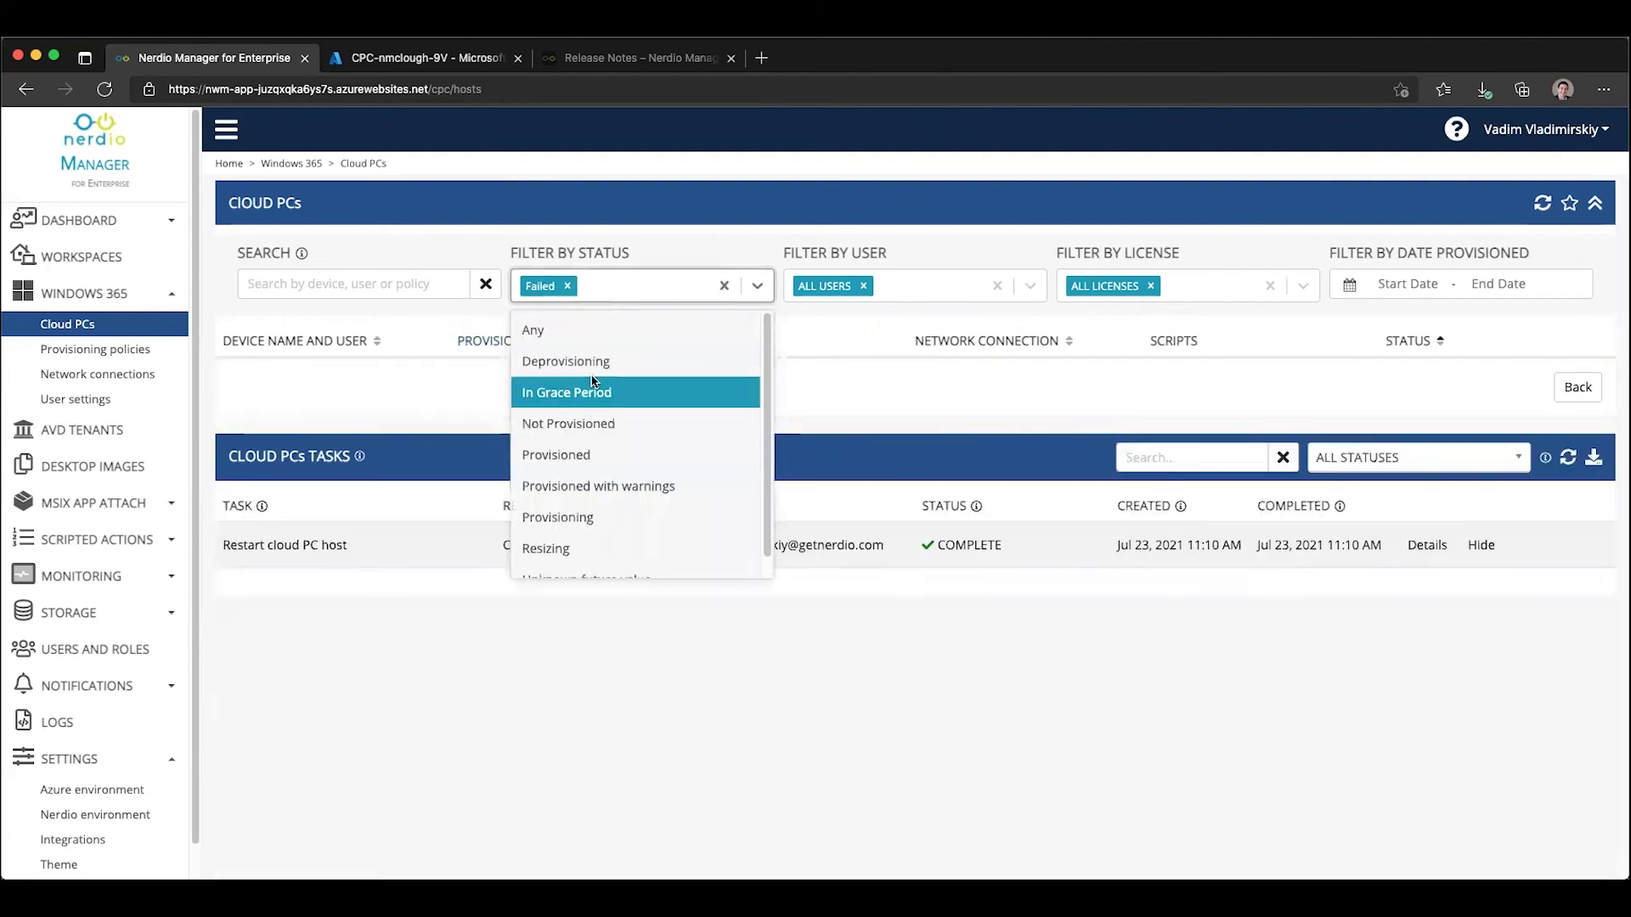
{"action": "left_click", "coordinate": [588, 383]}
{"action": "left_click", "coordinate": [567, 285]}
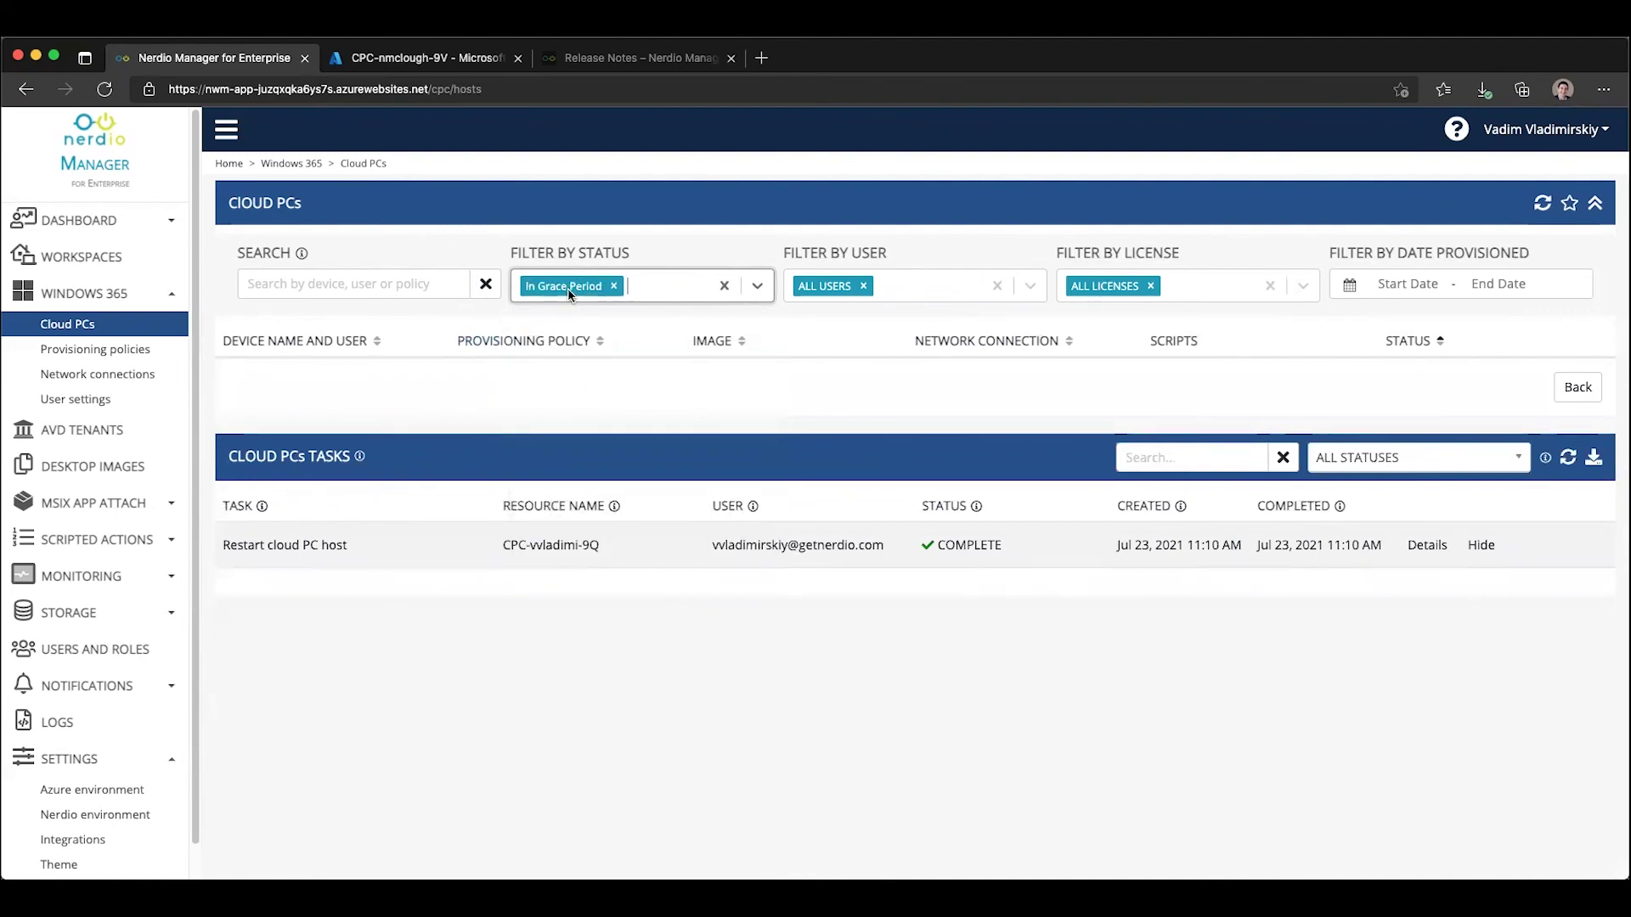
{"action": "left_click", "coordinate": [612, 285]}
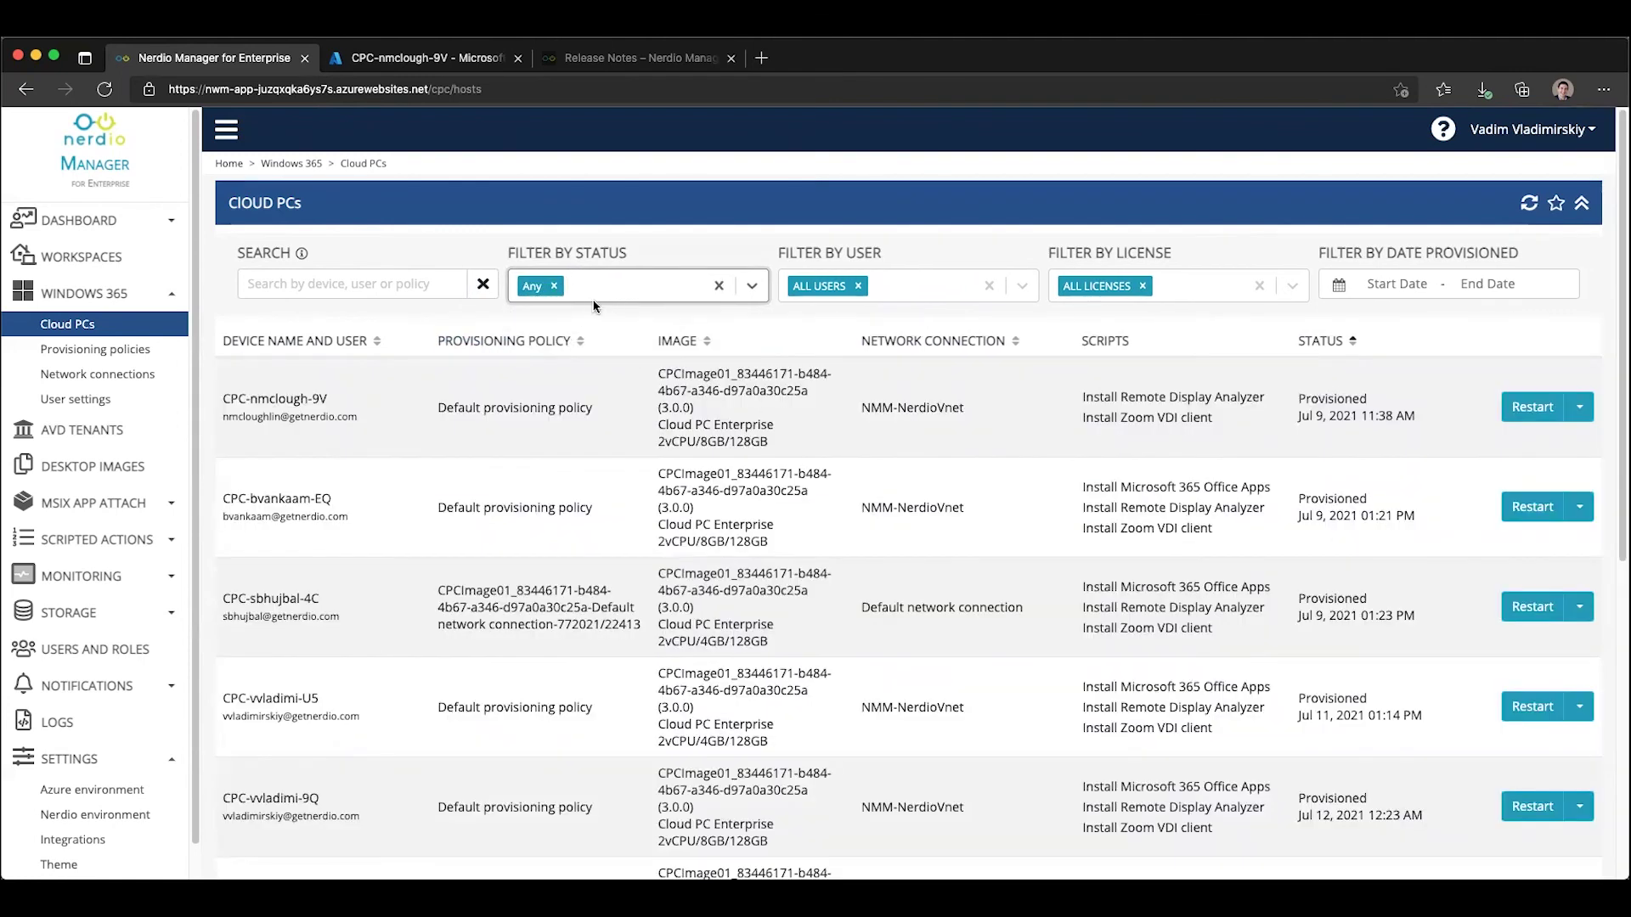
{"action": "left_click", "coordinate": [926, 298]}
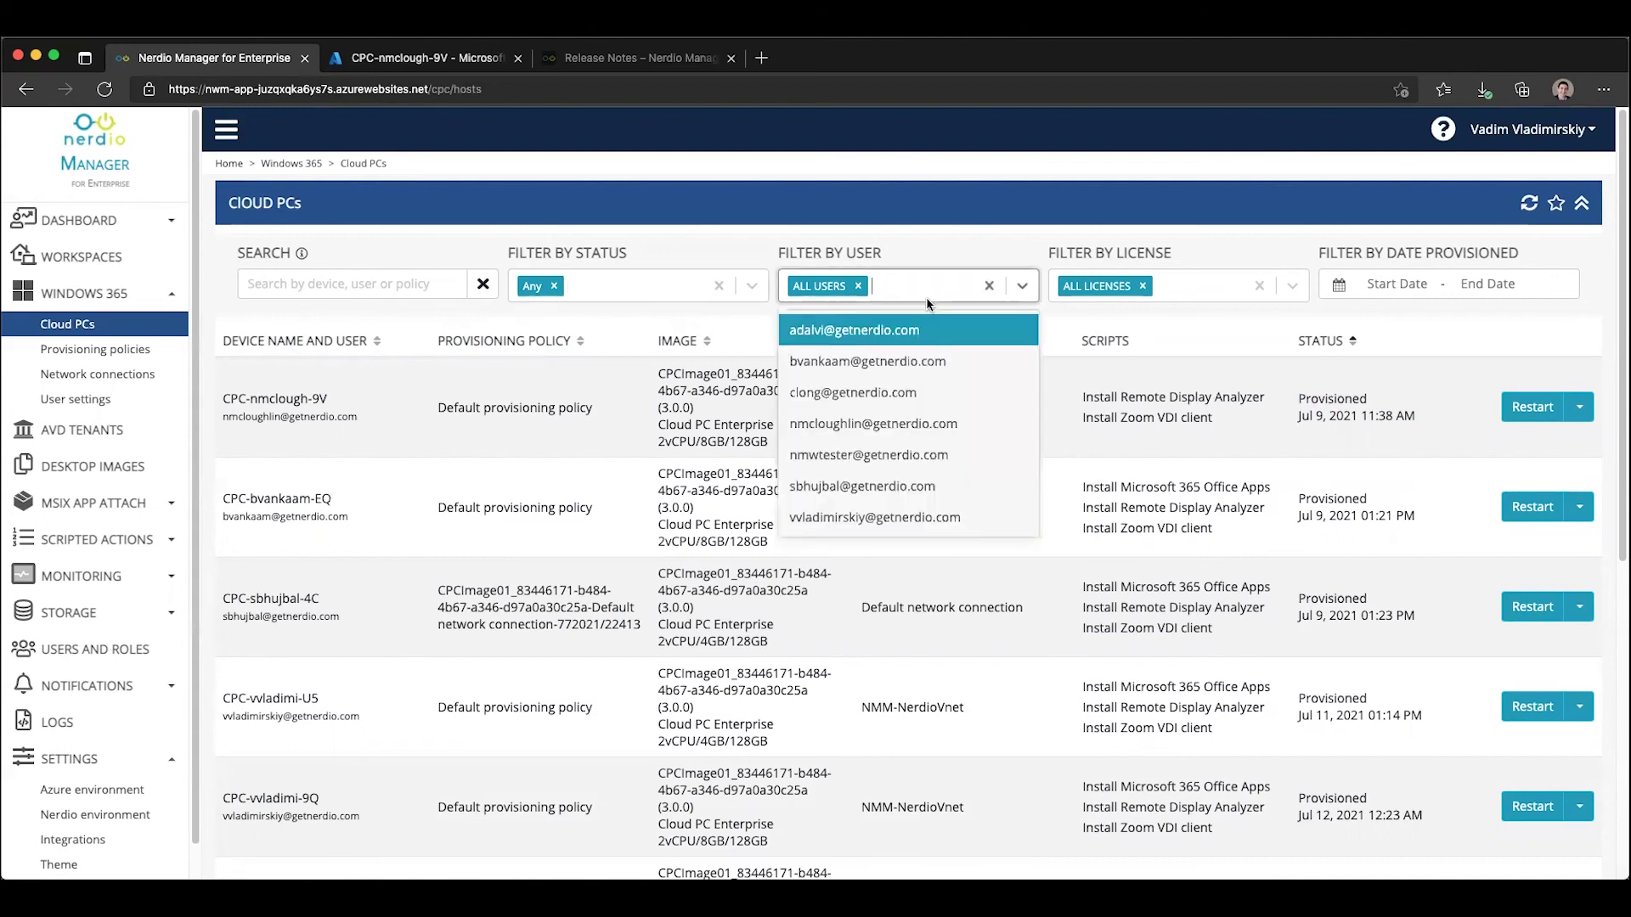
{"action": "left_click", "coordinate": [926, 294]}
{"action": "left_click", "coordinate": [1211, 288]}
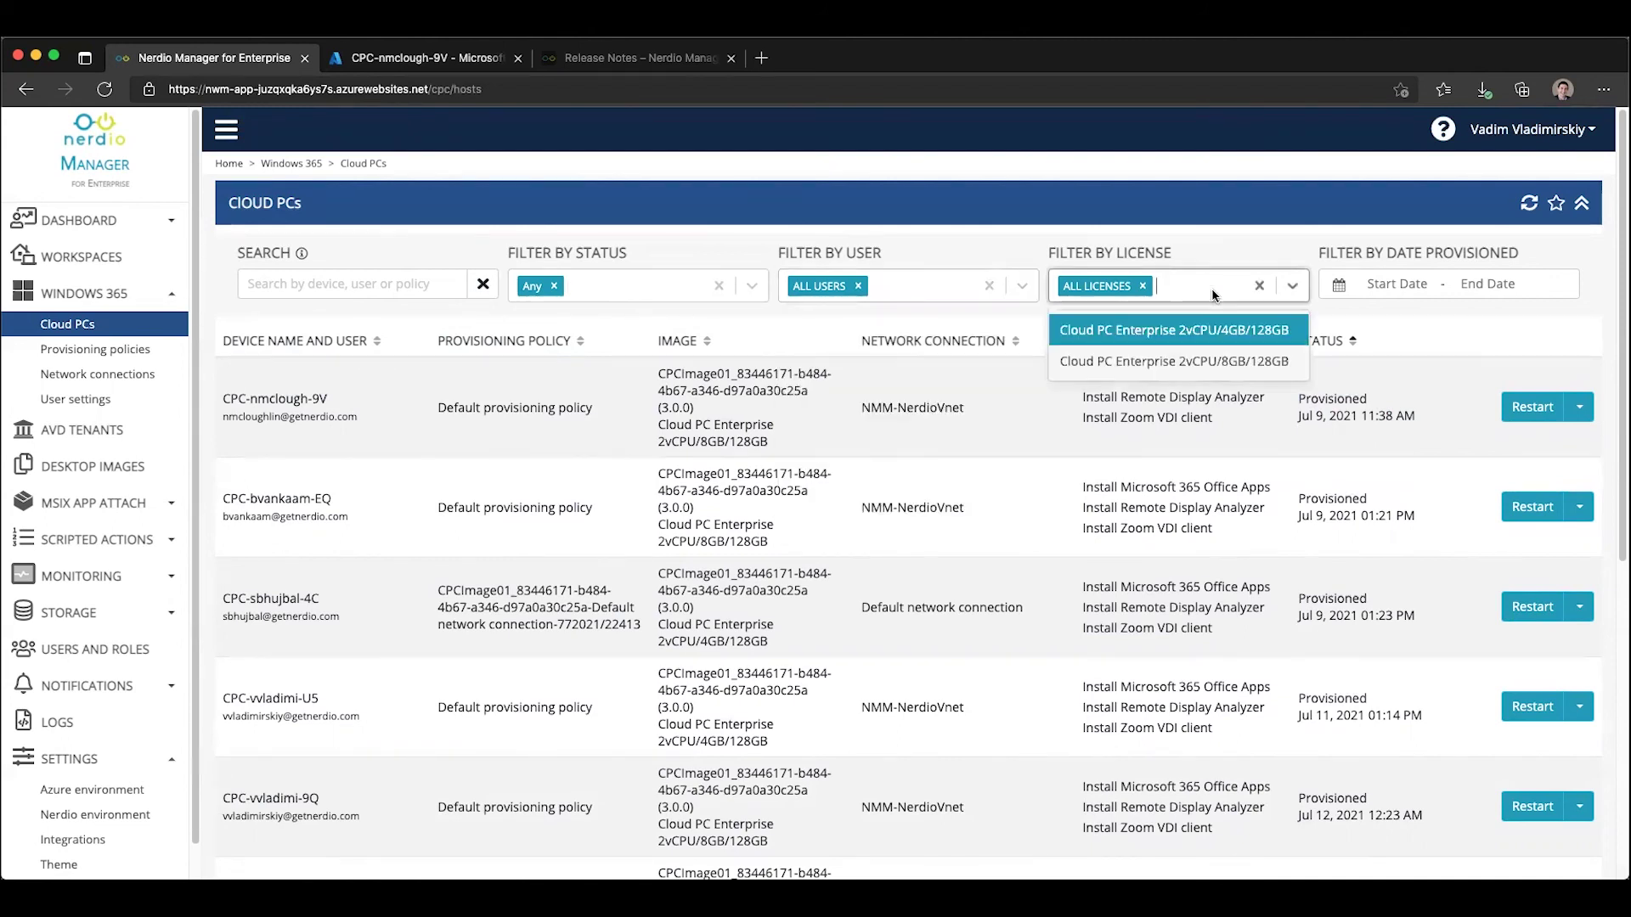
{"action": "left_click", "coordinate": [1212, 289]}
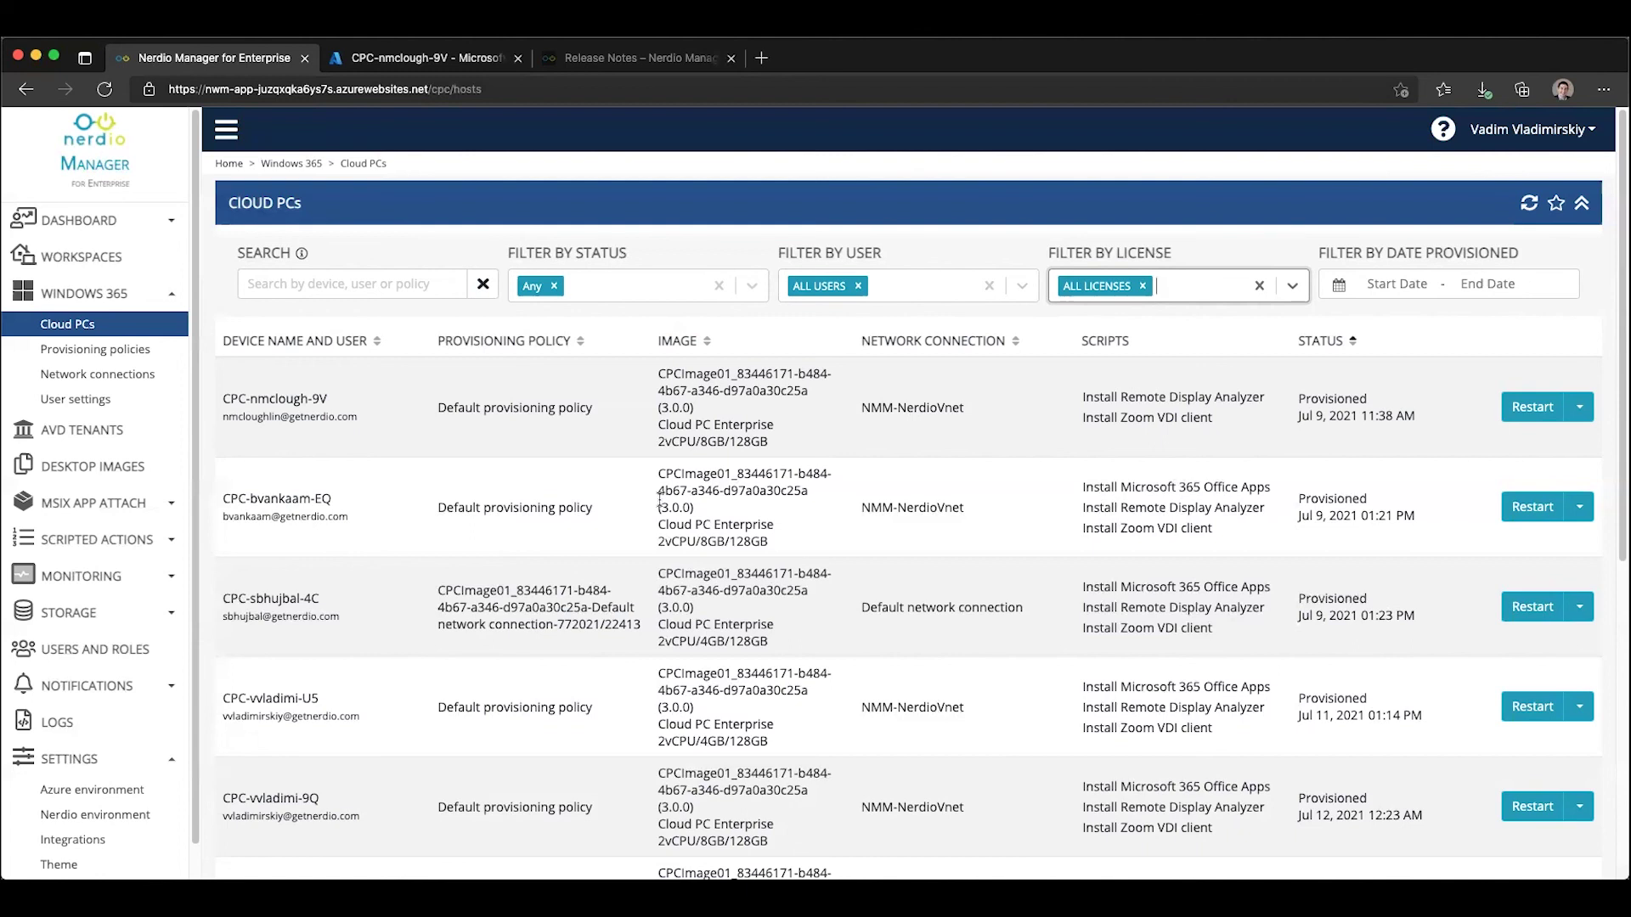
- Load the Windows 365 Cloud PC portal in the Release Notes tab and sign in with the current account
{"action": "left_click", "coordinate": [637, 59]}
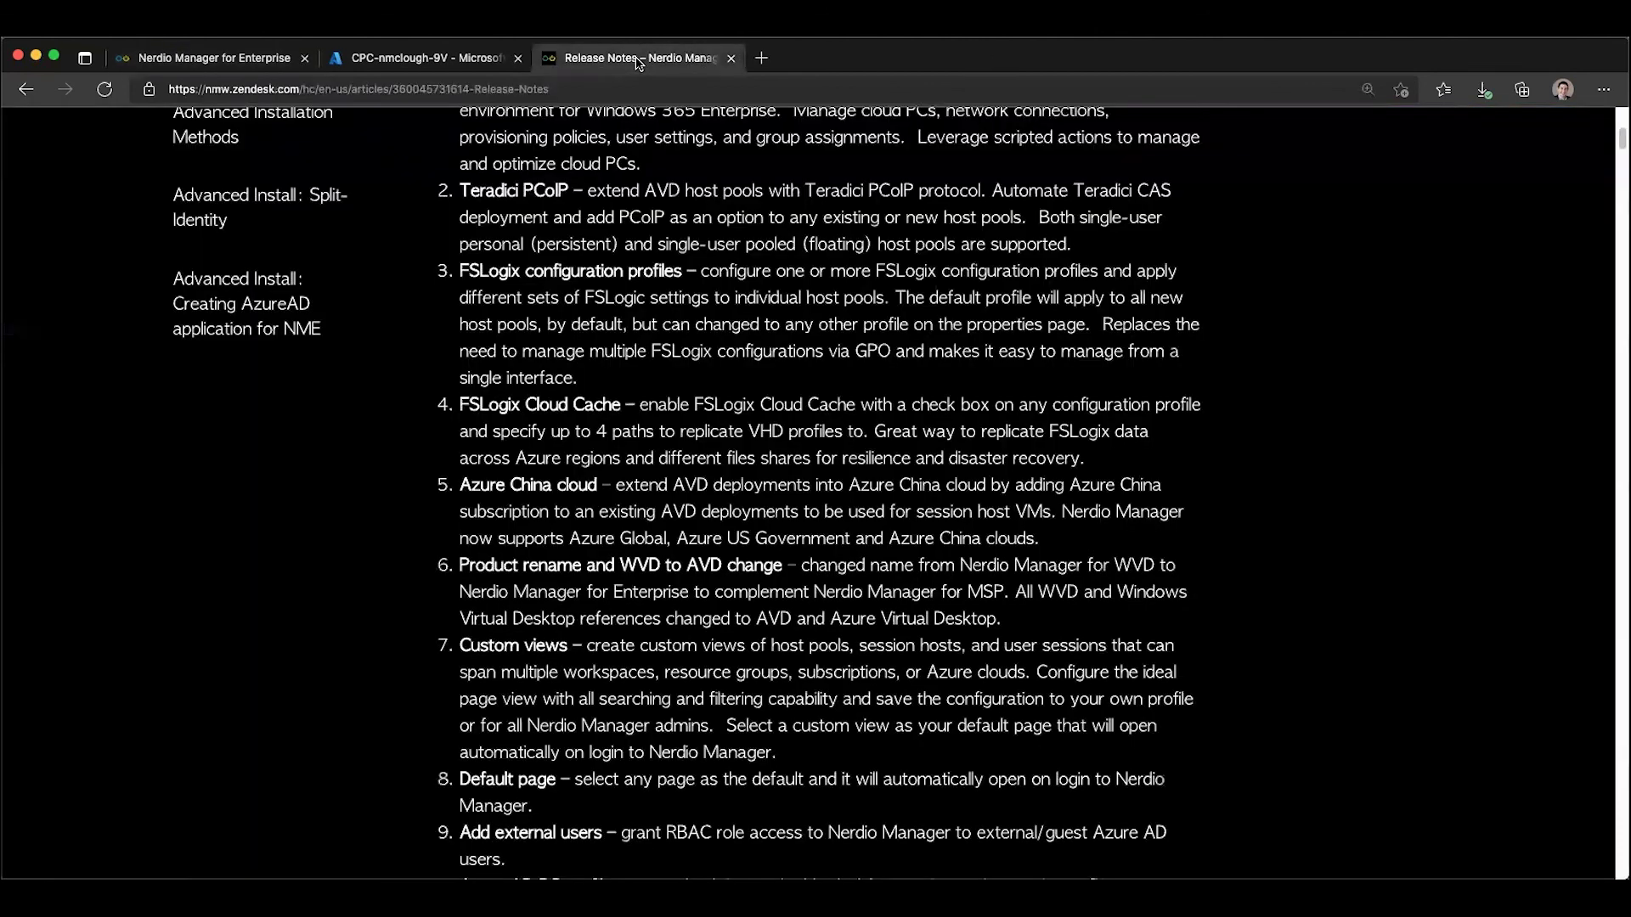
{"action": "key", "text": "super+l"}
{"action": "type", "text": "cloudpc.microsoft.com"}
{"action": "key", "text": "Return"}
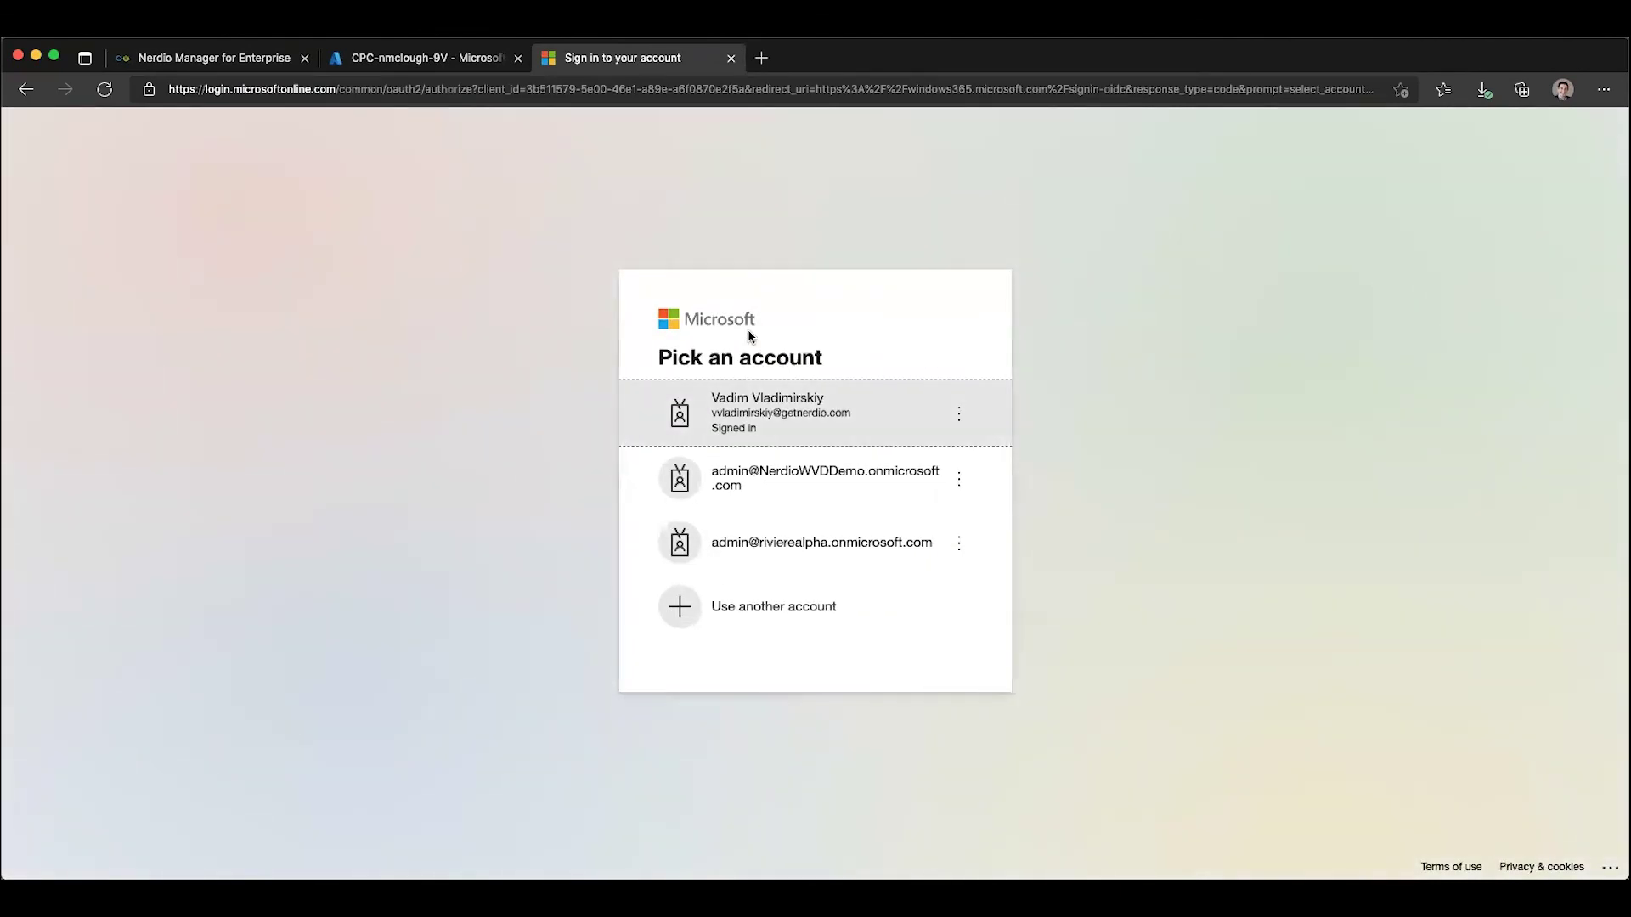
{"action": "left_click", "coordinate": [757, 405]}
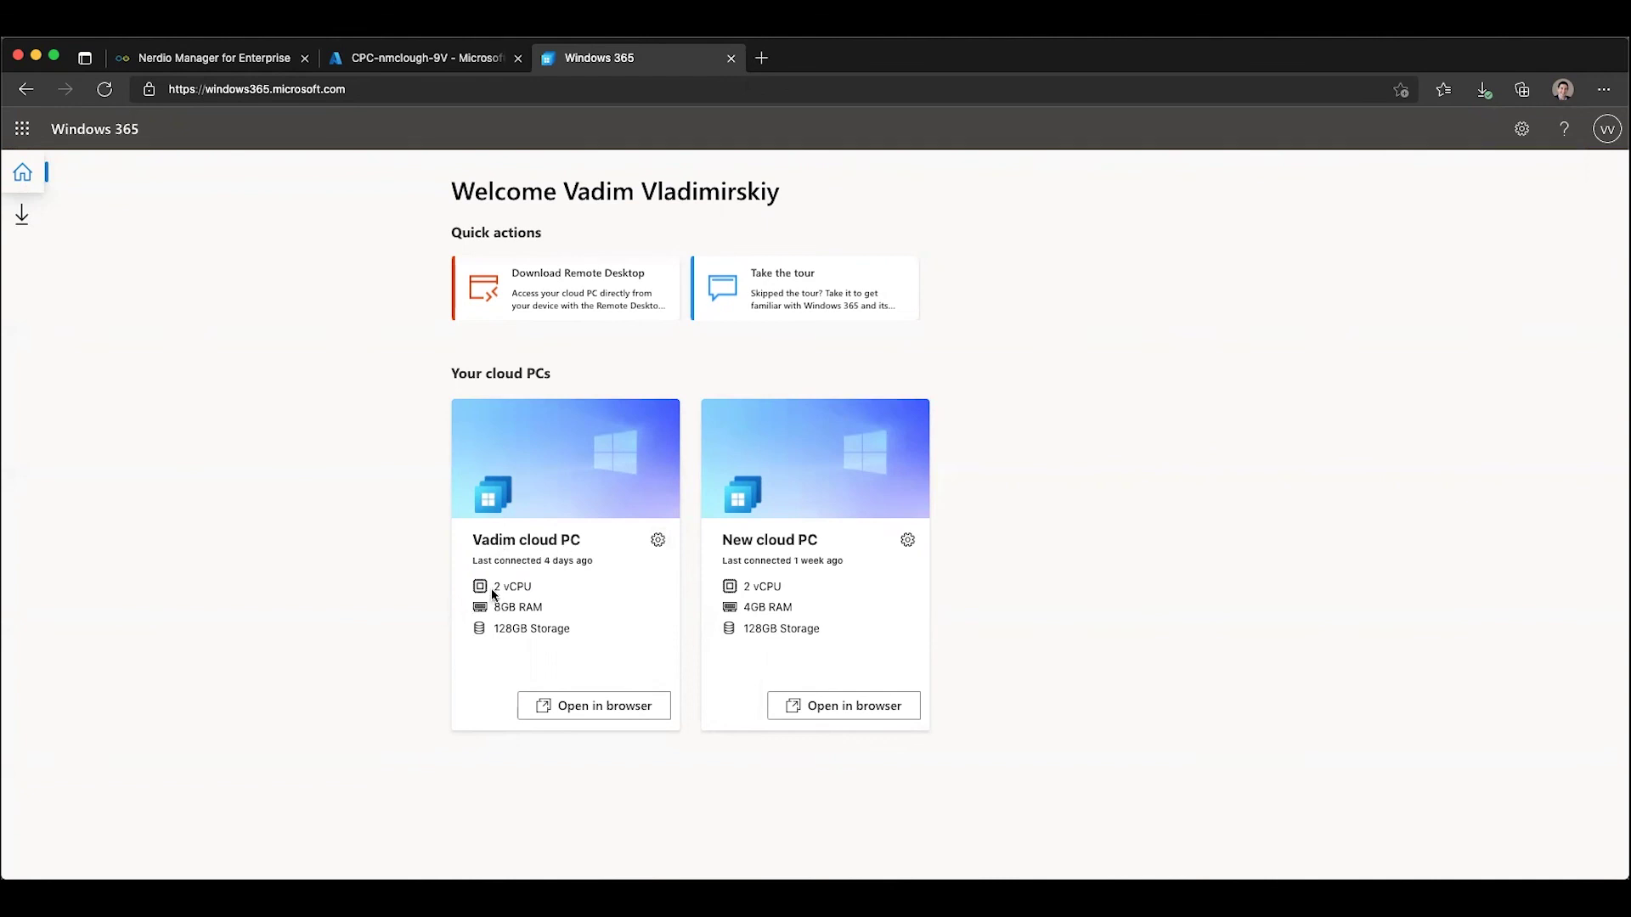
- Back in Nerdio Manager, filter the Cloud PCs list by one user's email
{"action": "left_click", "coordinate": [190, 56]}
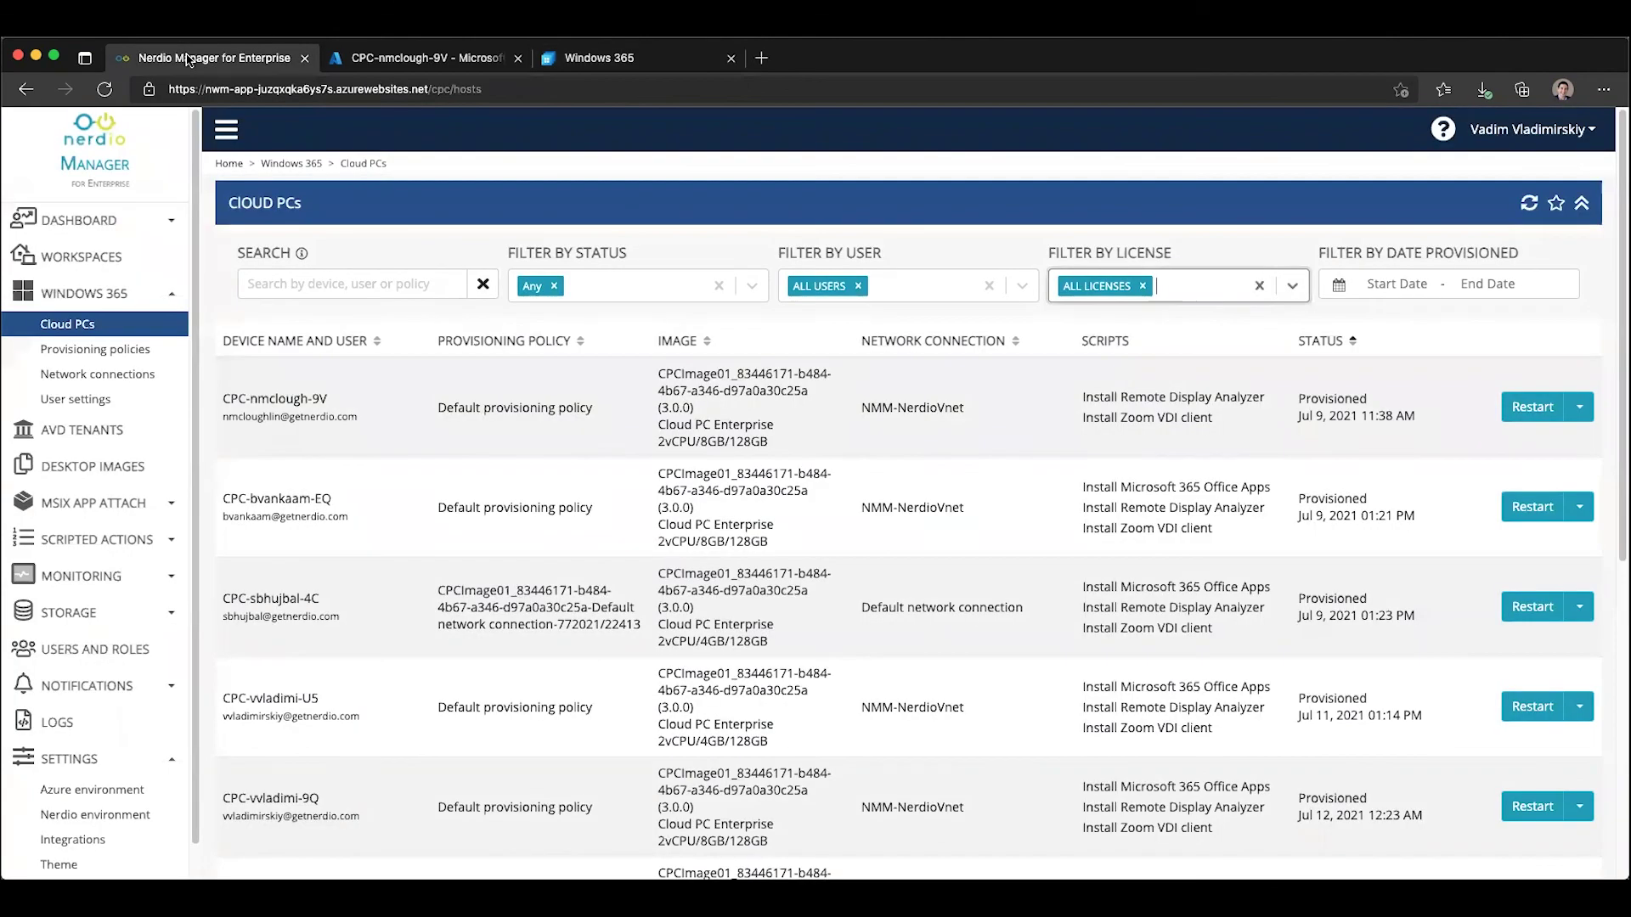
{"action": "left_click", "coordinate": [901, 283]}
{"action": "left_click", "coordinate": [867, 516]}
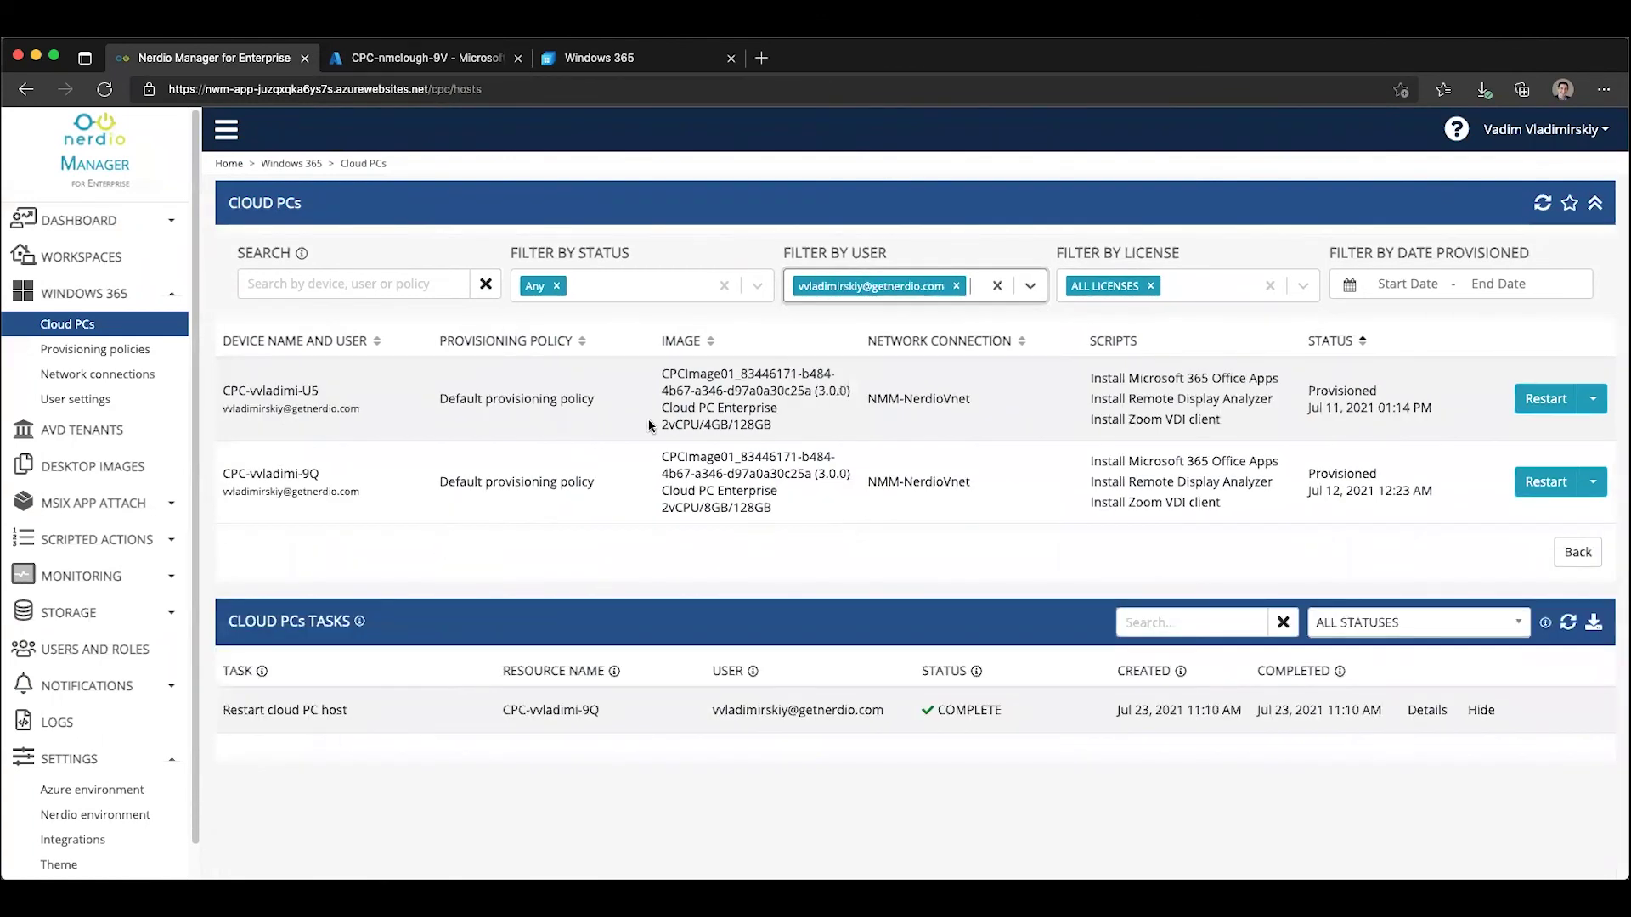
- Compare the two Cloud PCs' image and size details, glancing at the Windows 365 portal tab
{"action": "left_click", "coordinate": [776, 506]}
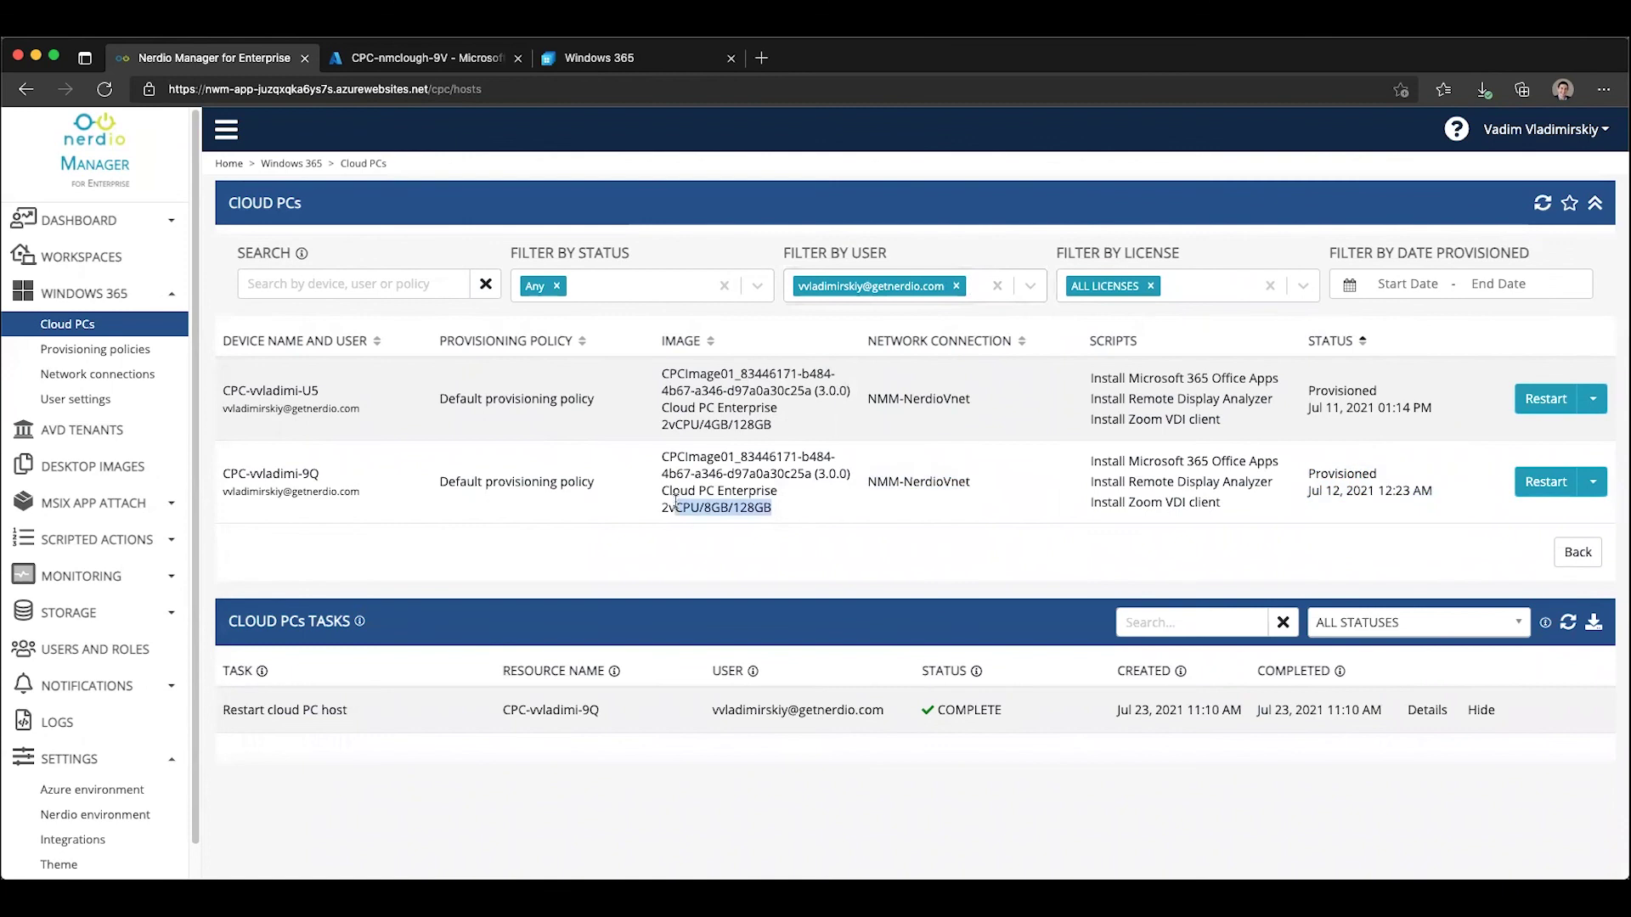
{"action": "left_click_drag", "start_coordinate": [776, 505], "coordinate": [662, 491]}
{"action": "left_click_drag", "start_coordinate": [772, 425], "coordinate": [635, 434]}
{"action": "left_click", "coordinate": [570, 62]}
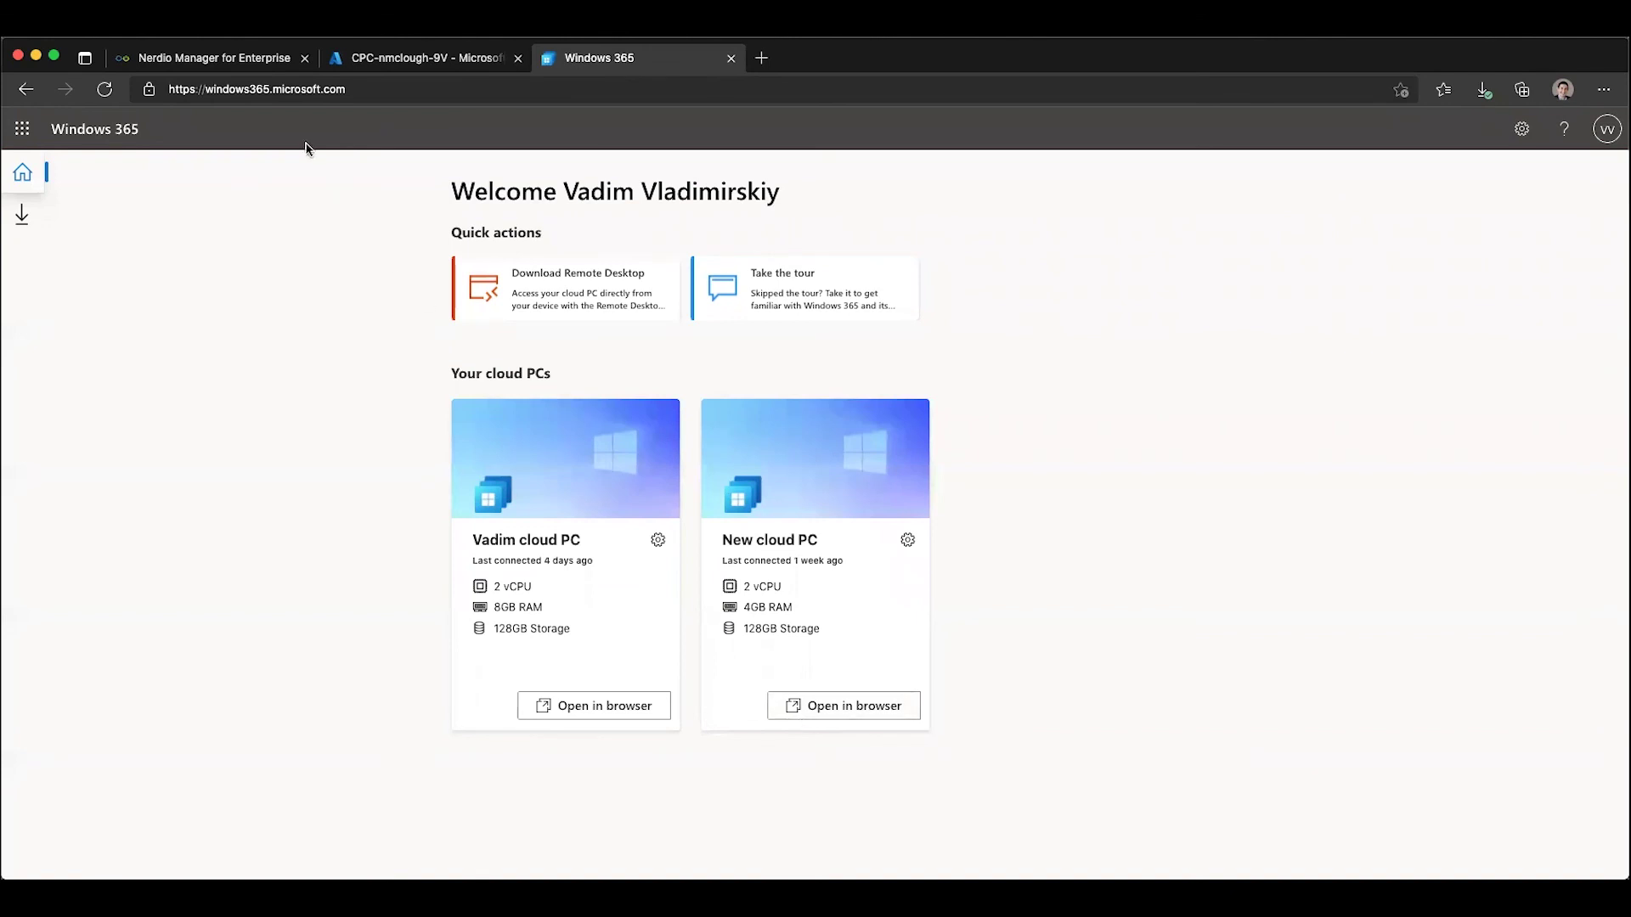
{"action": "left_click", "coordinate": [278, 60]}
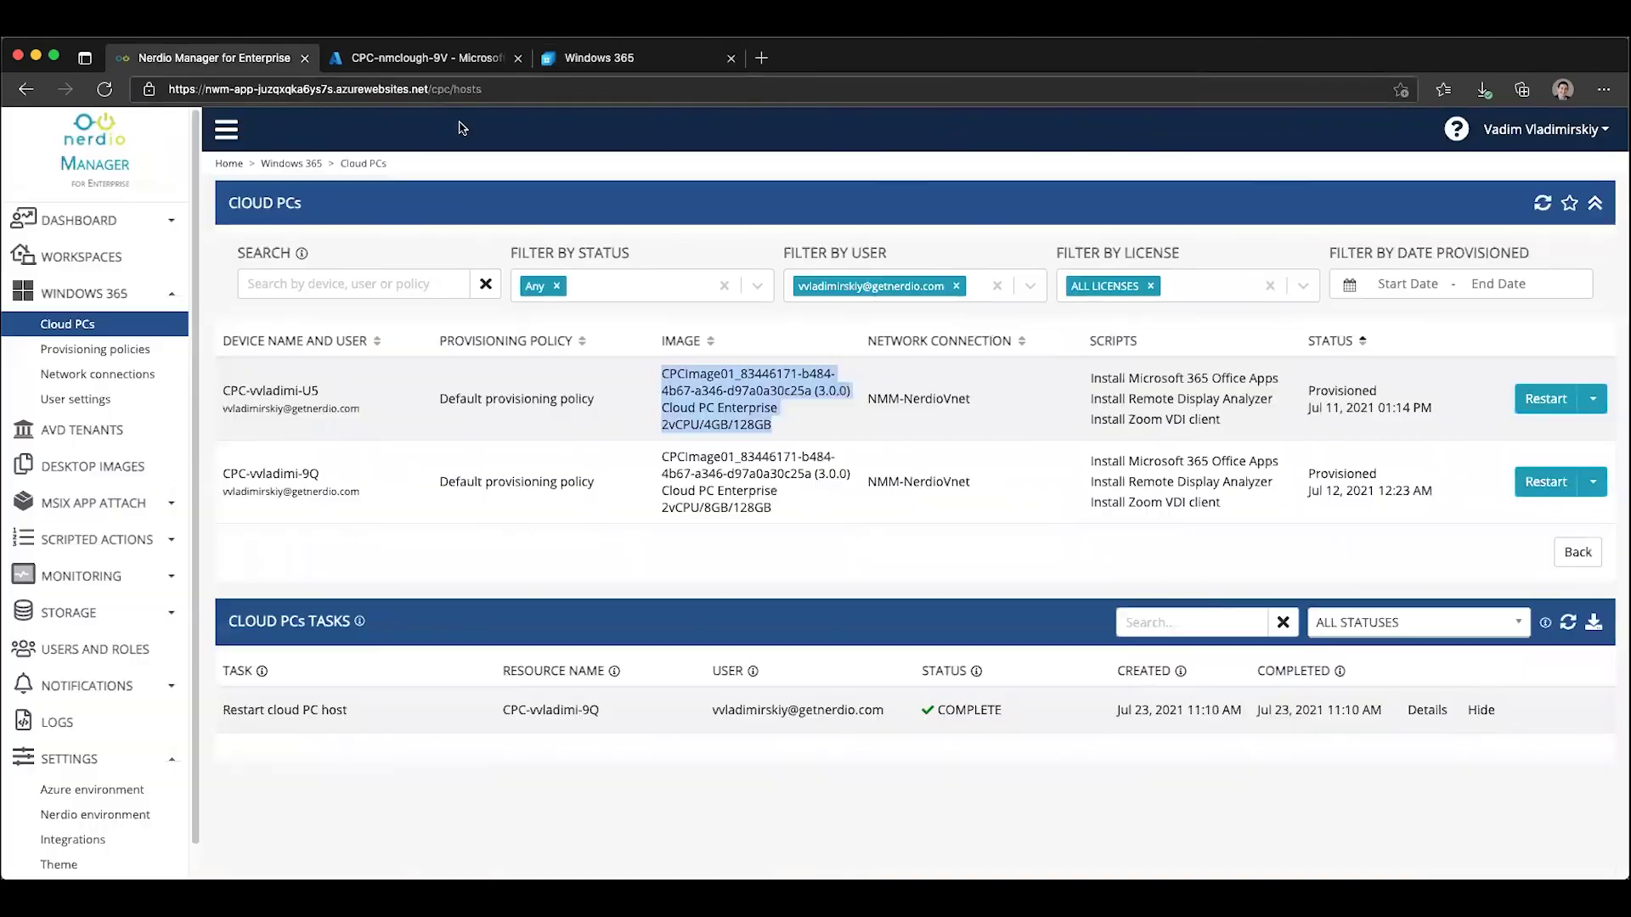
- Expand the first Cloud PC's Restart split button to show the Reprovision option
{"action": "left_click", "coordinate": [1592, 400]}
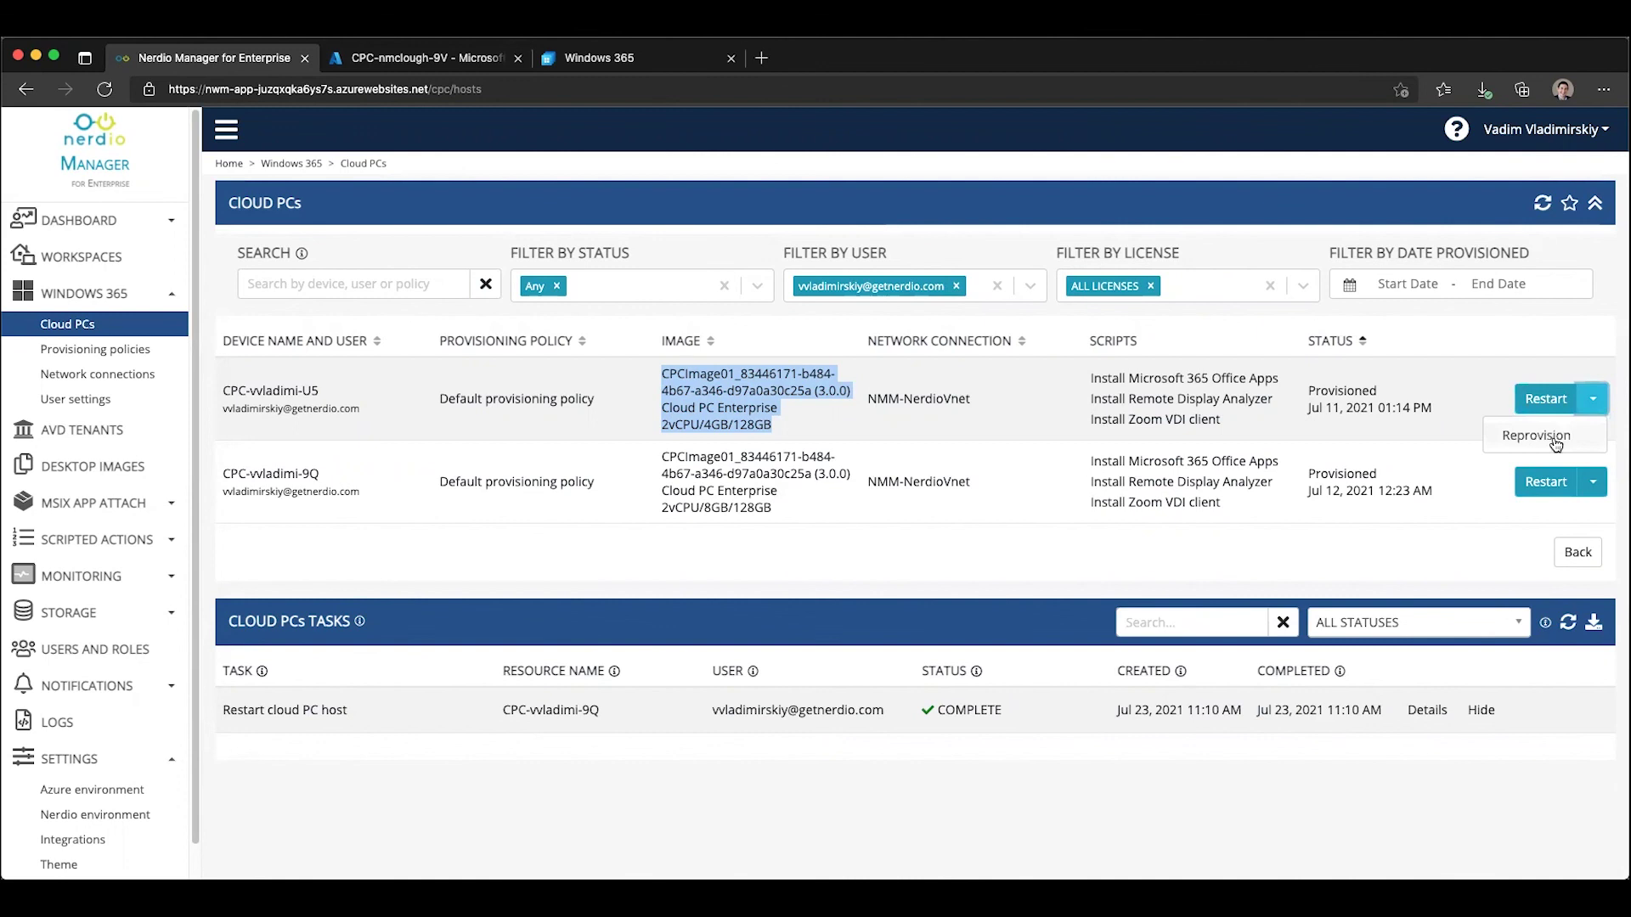